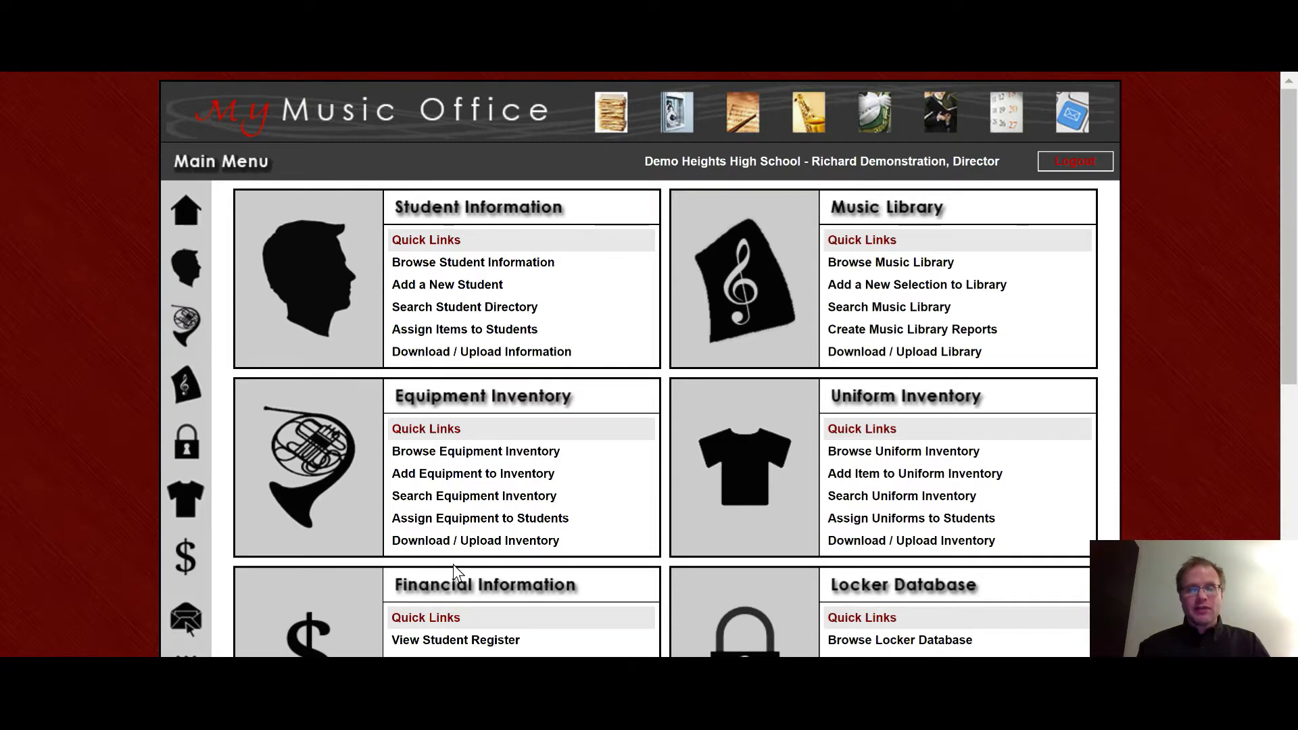
# Open the equipment inventory list and check the Equipment Type and Location quick filters, leaving both at Show All
pyautogui.click(313, 458)
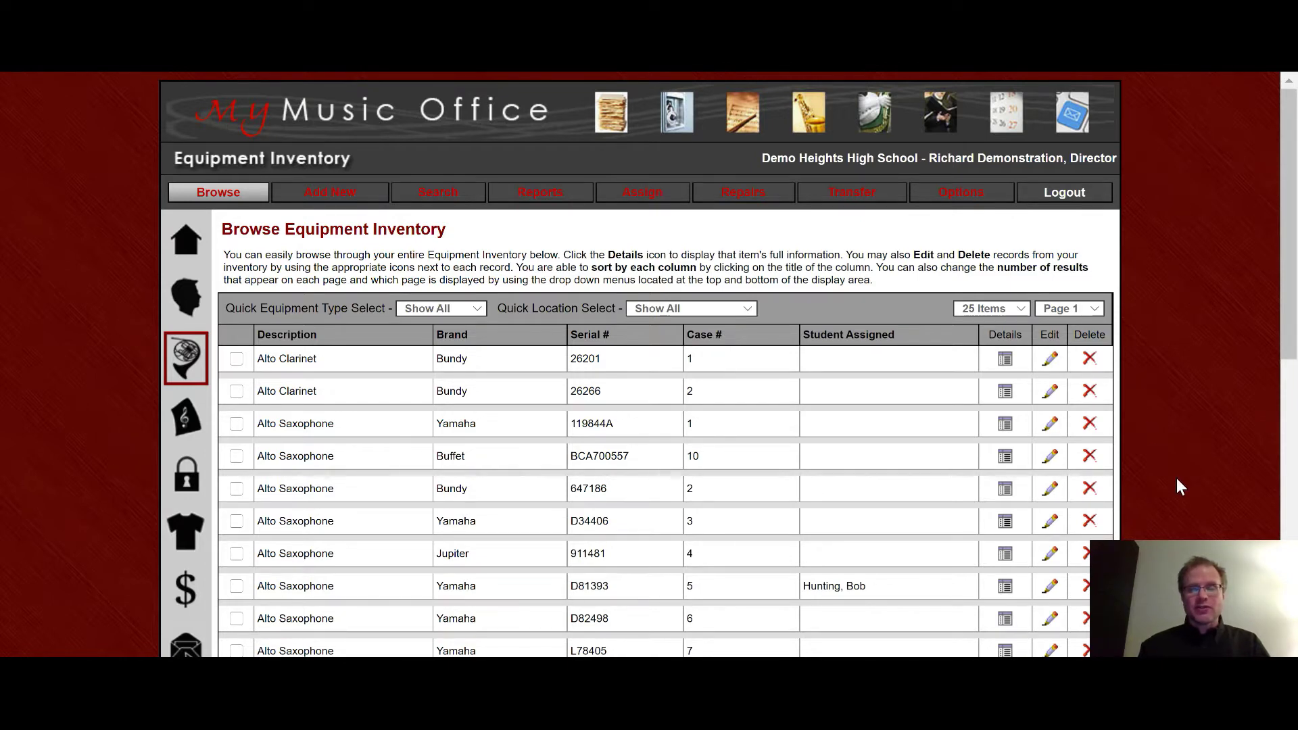
pyautogui.scroll(-1, 1176, 487)
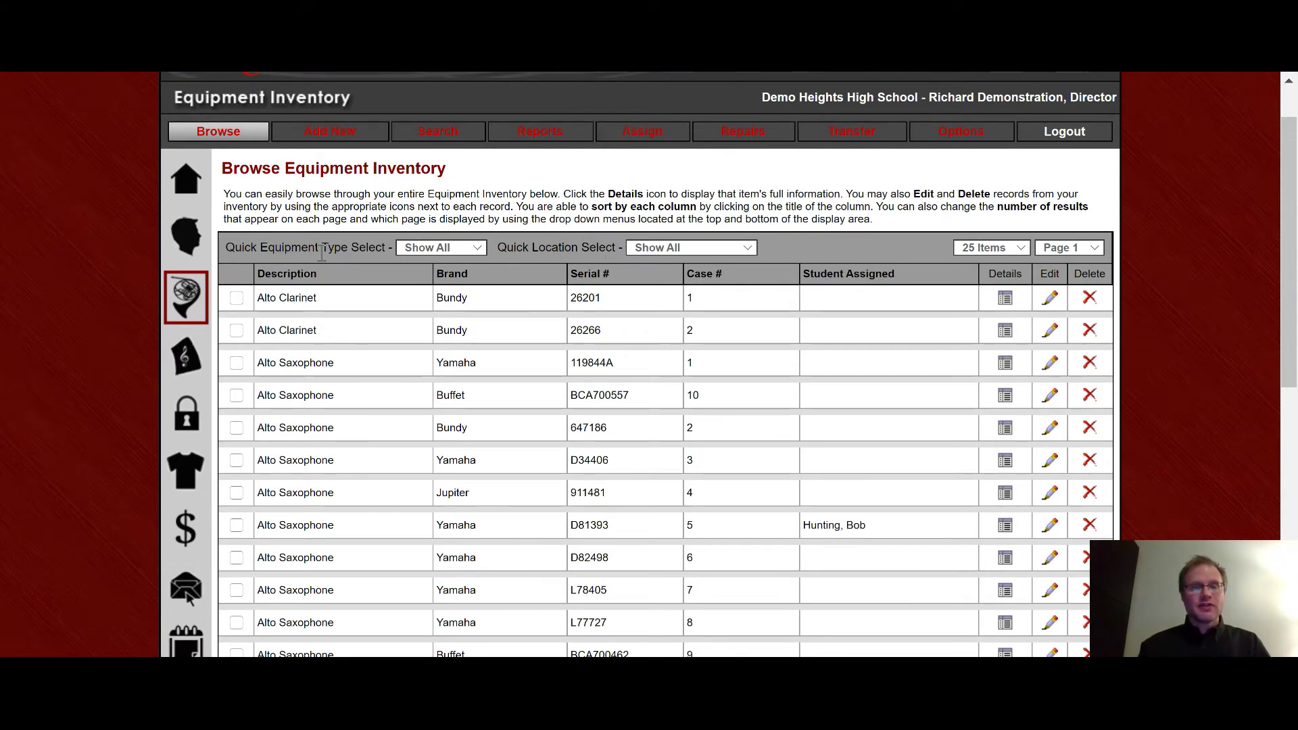
pyautogui.click(459, 247)
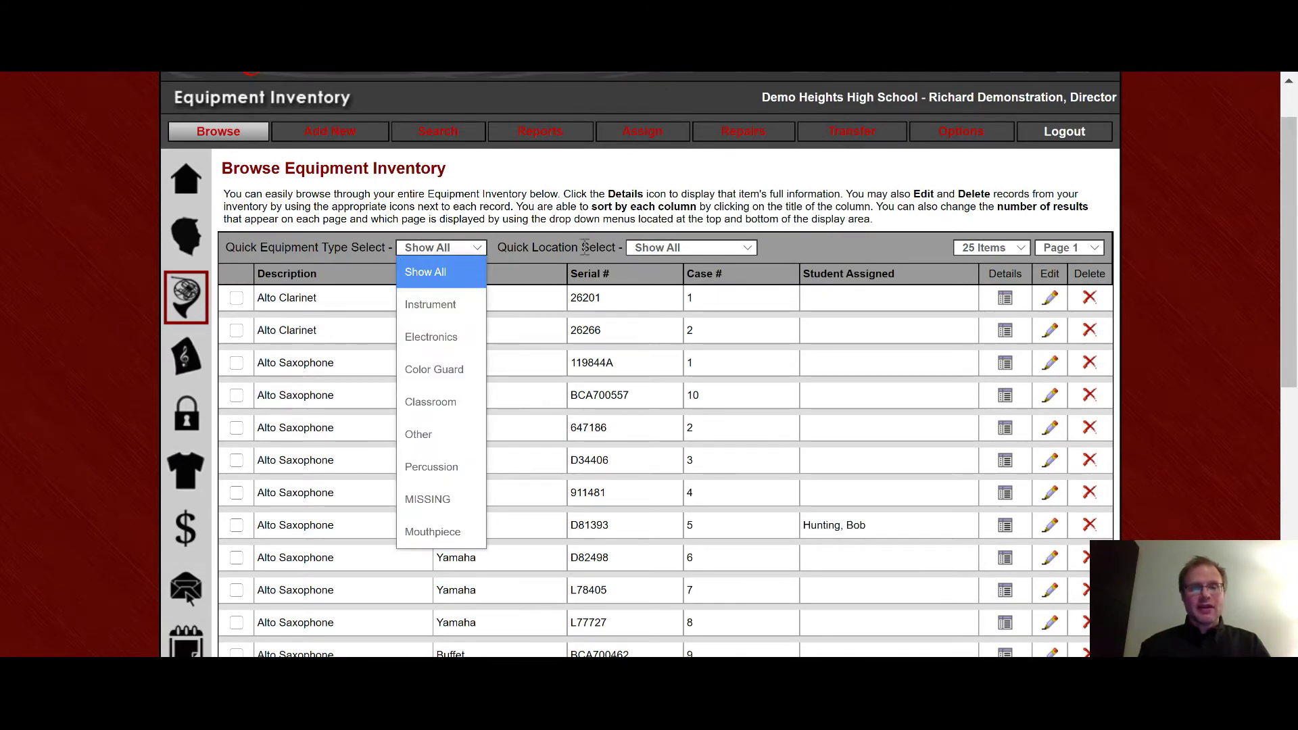
pyautogui.click(701, 248)
pyautogui.click(700, 248)
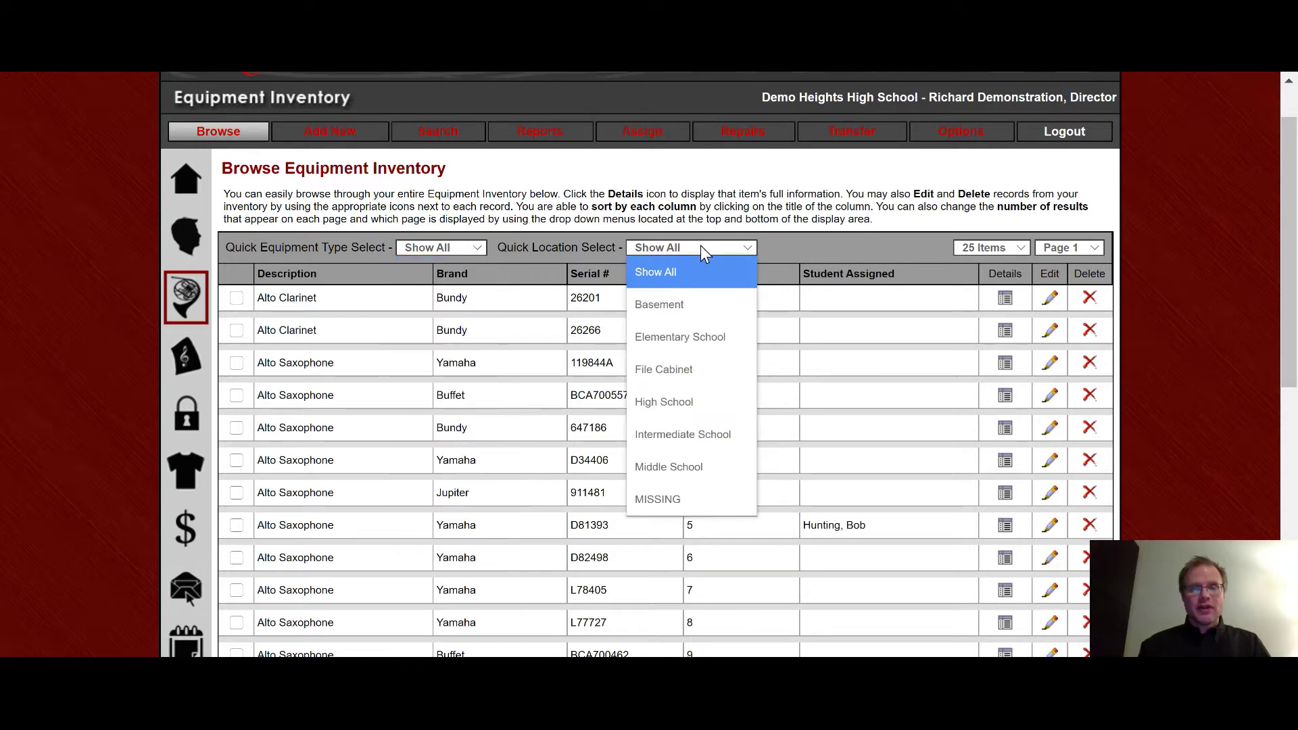
pyautogui.click(810, 250)
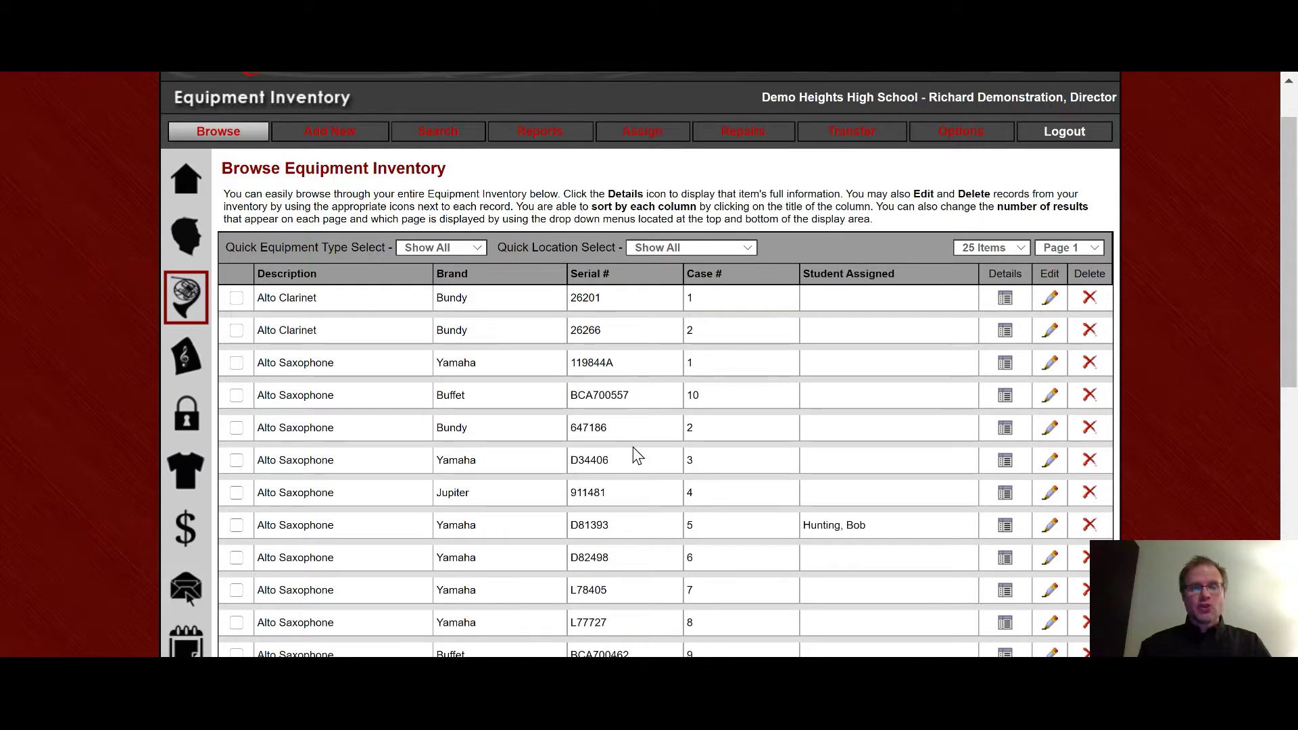
# Sort the inventory by Brand, then by Description, and expand details of Yamaha saxophone 119844A
pyautogui.scroll(-1, 633, 447)
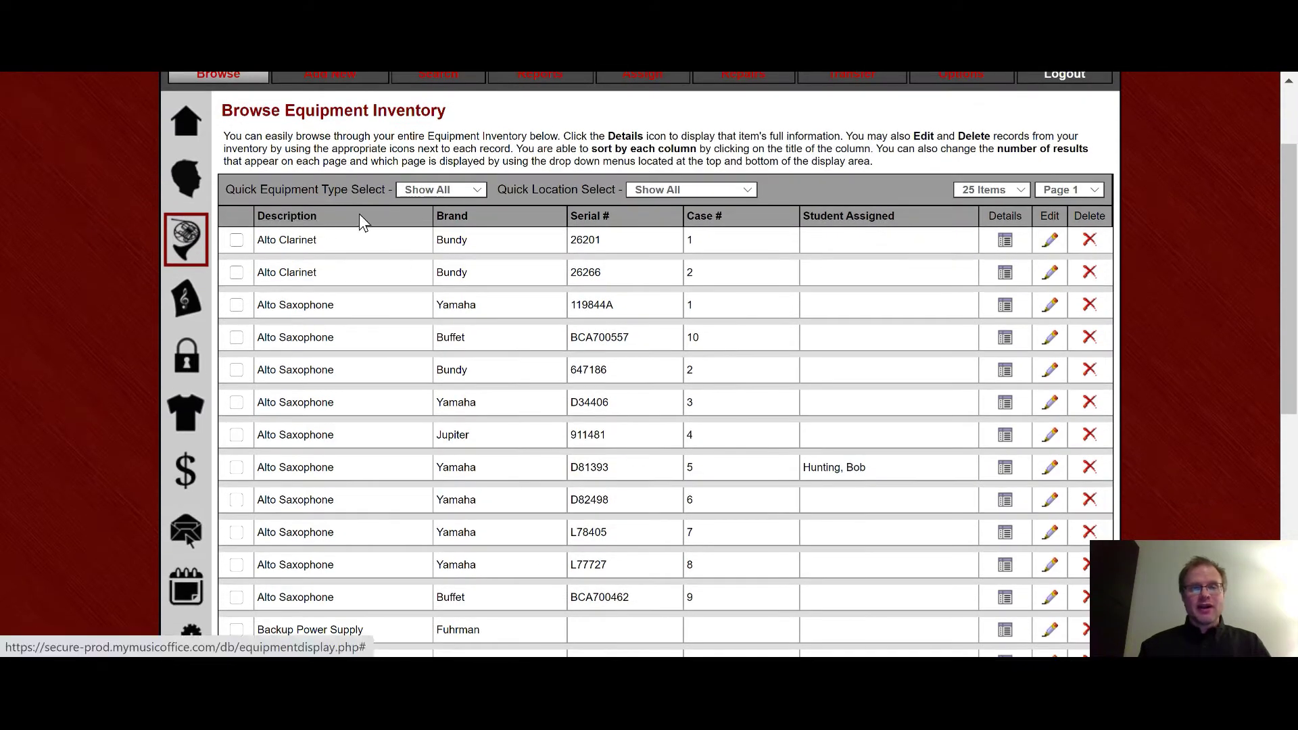
pyautogui.click(451, 218)
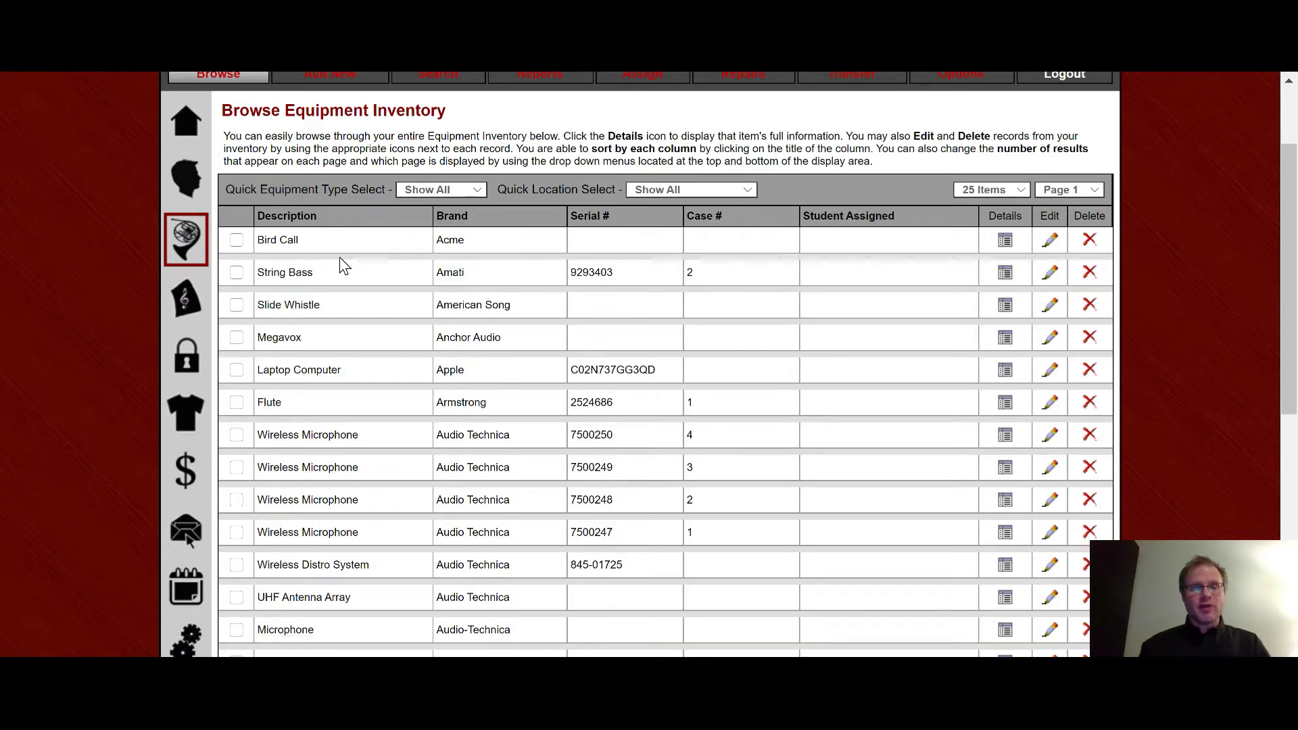
pyautogui.click(286, 218)
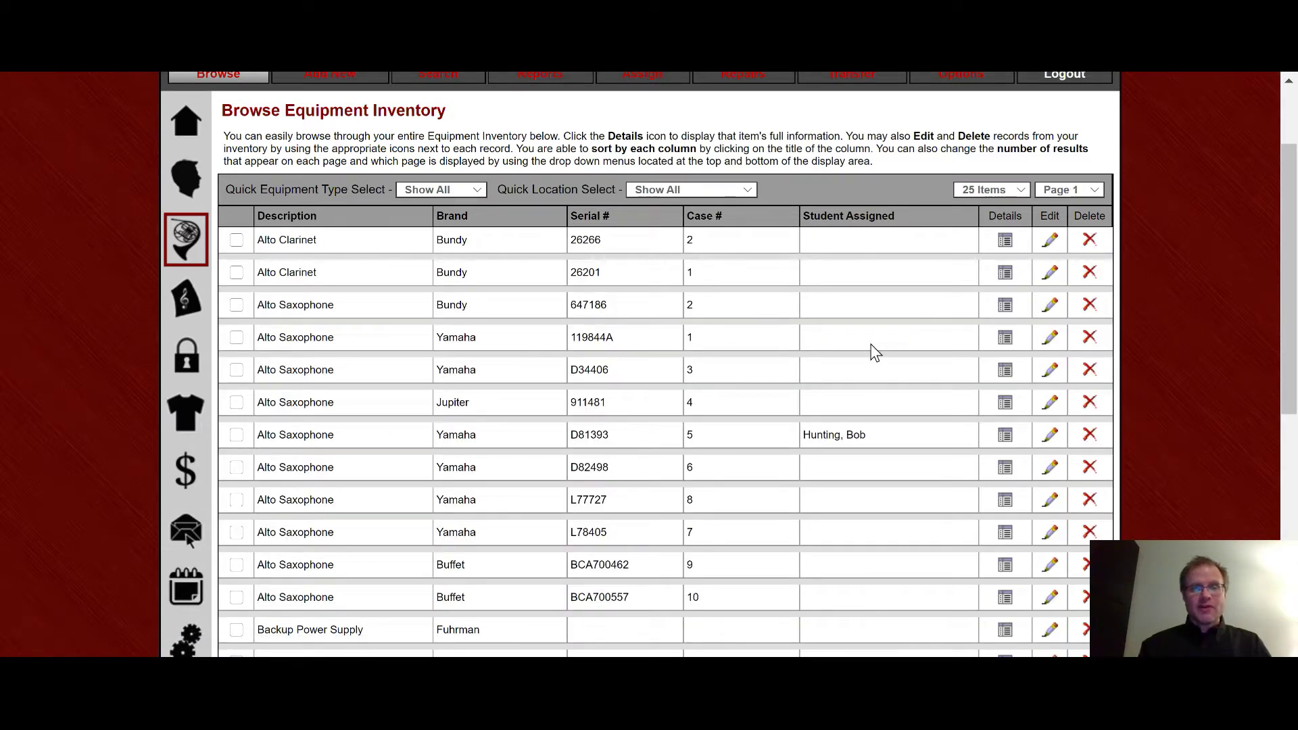
pyautogui.click(1006, 340)
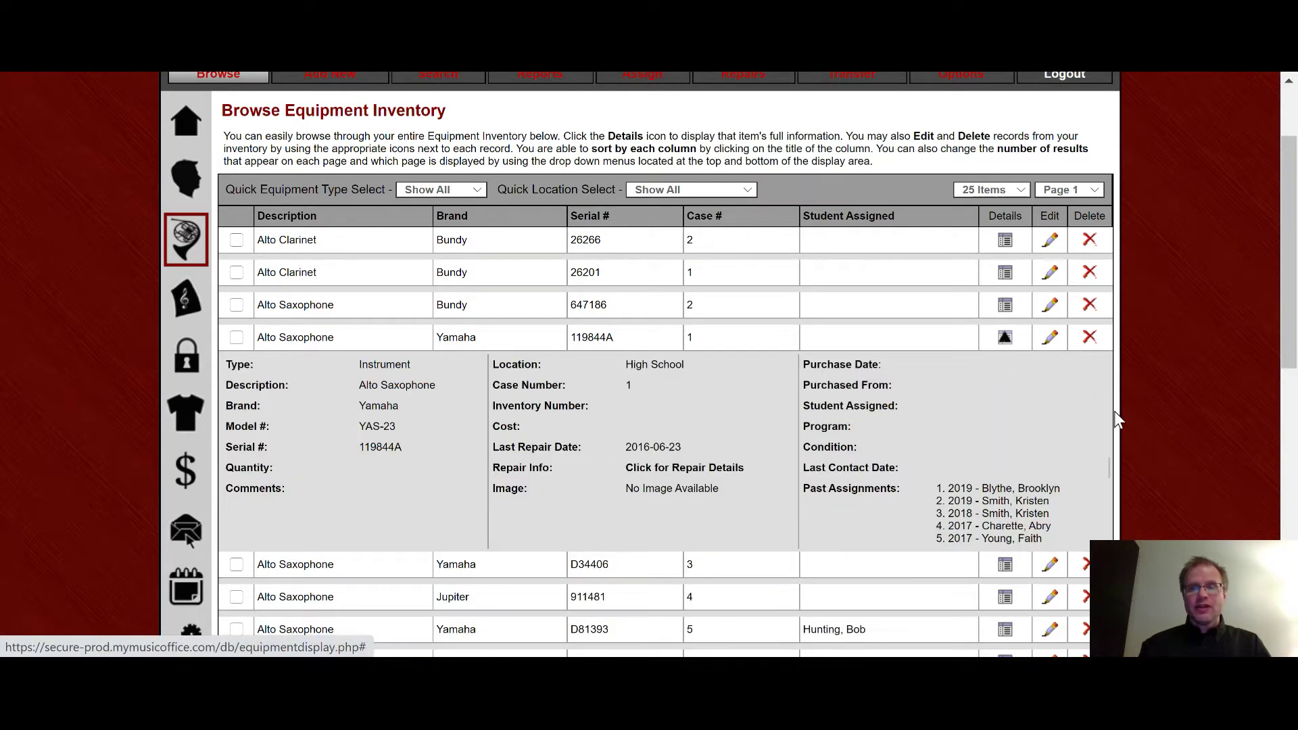
pyautogui.scroll(-2, 1114, 411)
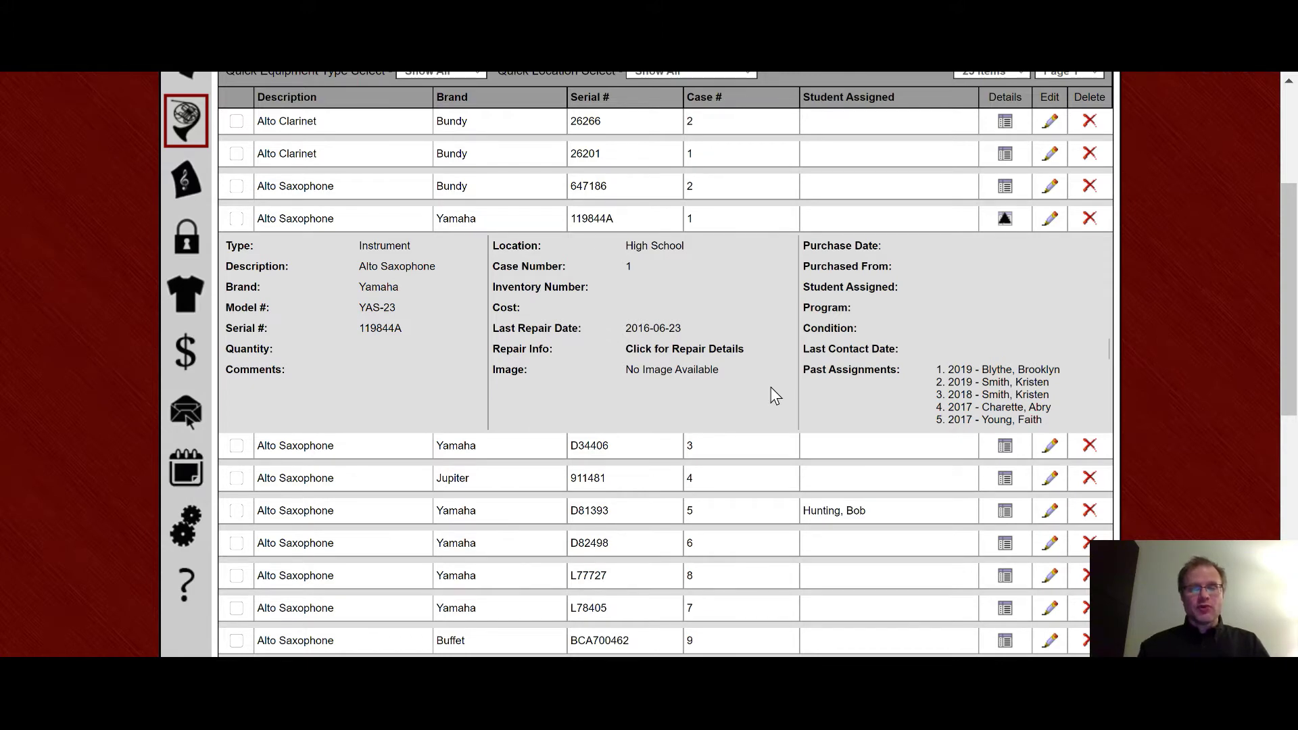
pyautogui.click(1004, 223)
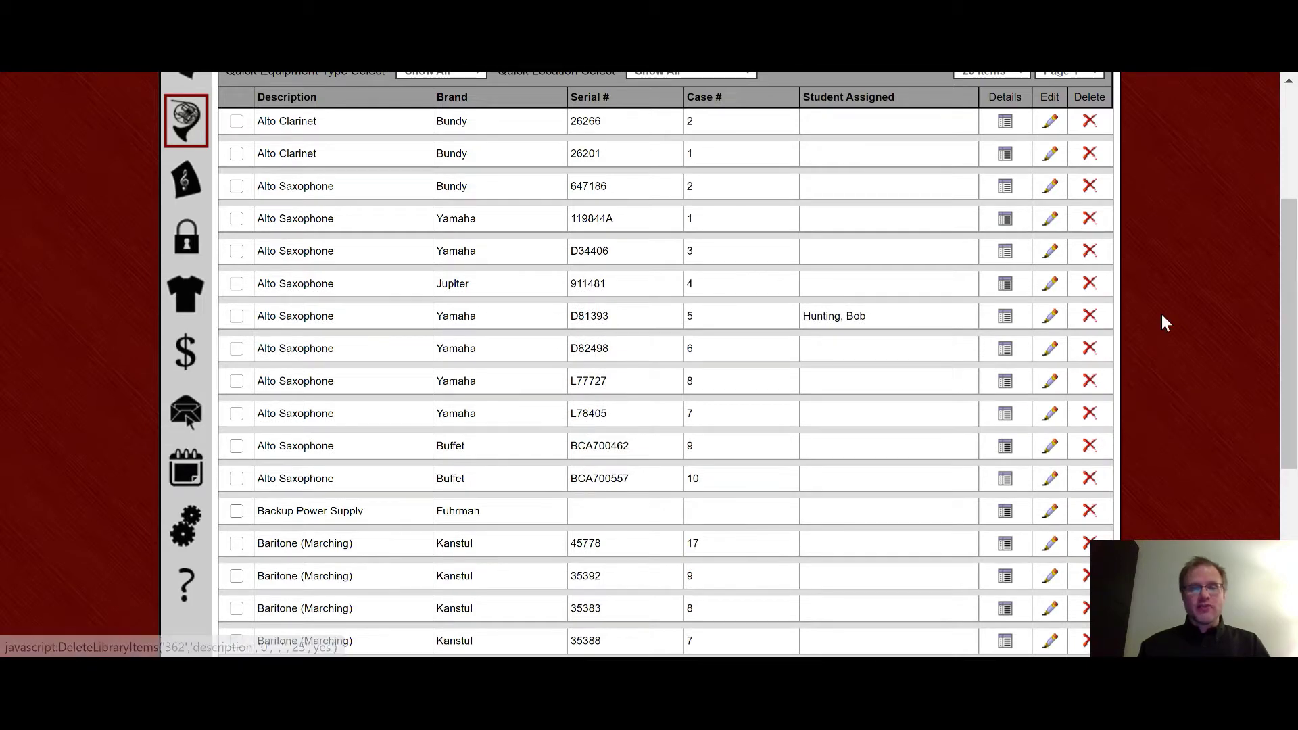
pyautogui.scroll(3, 1162, 314)
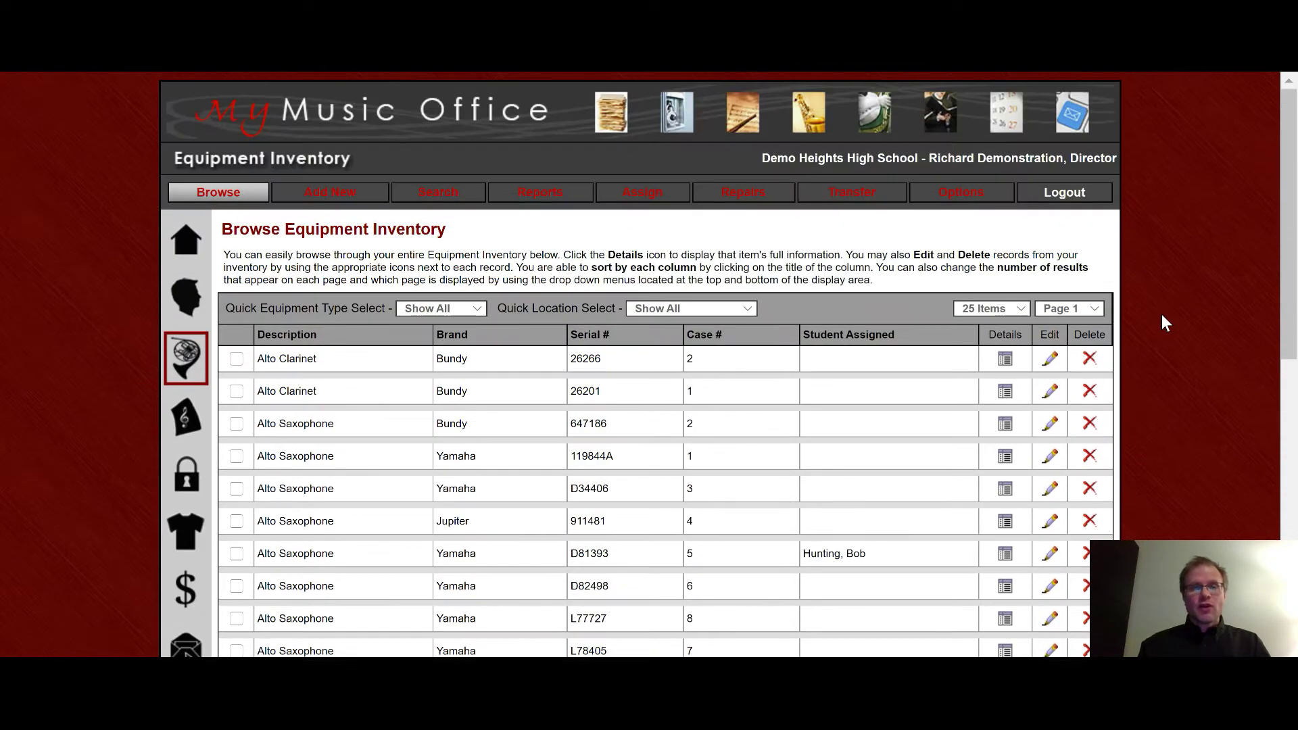
# Start a new equipment entry with Type set to Instrument
pyautogui.click(330, 198)
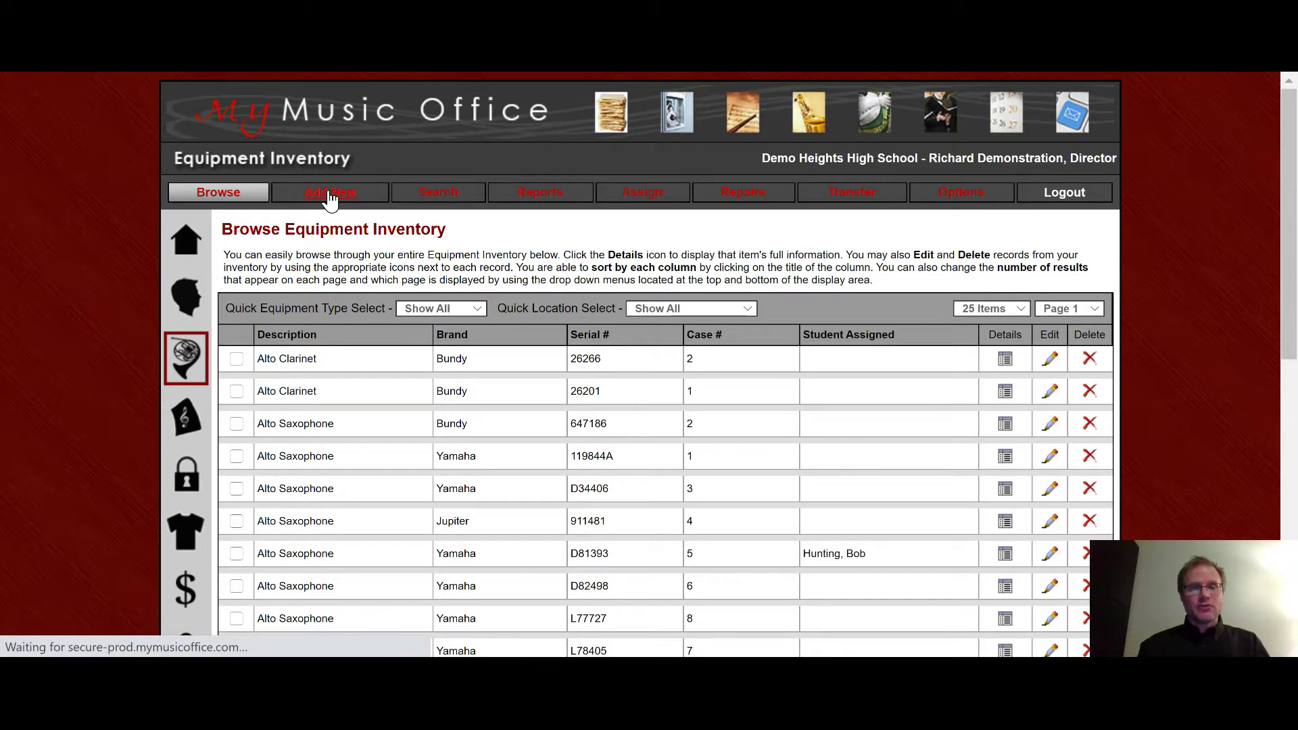
pyautogui.scroll(-2, 629, 504)
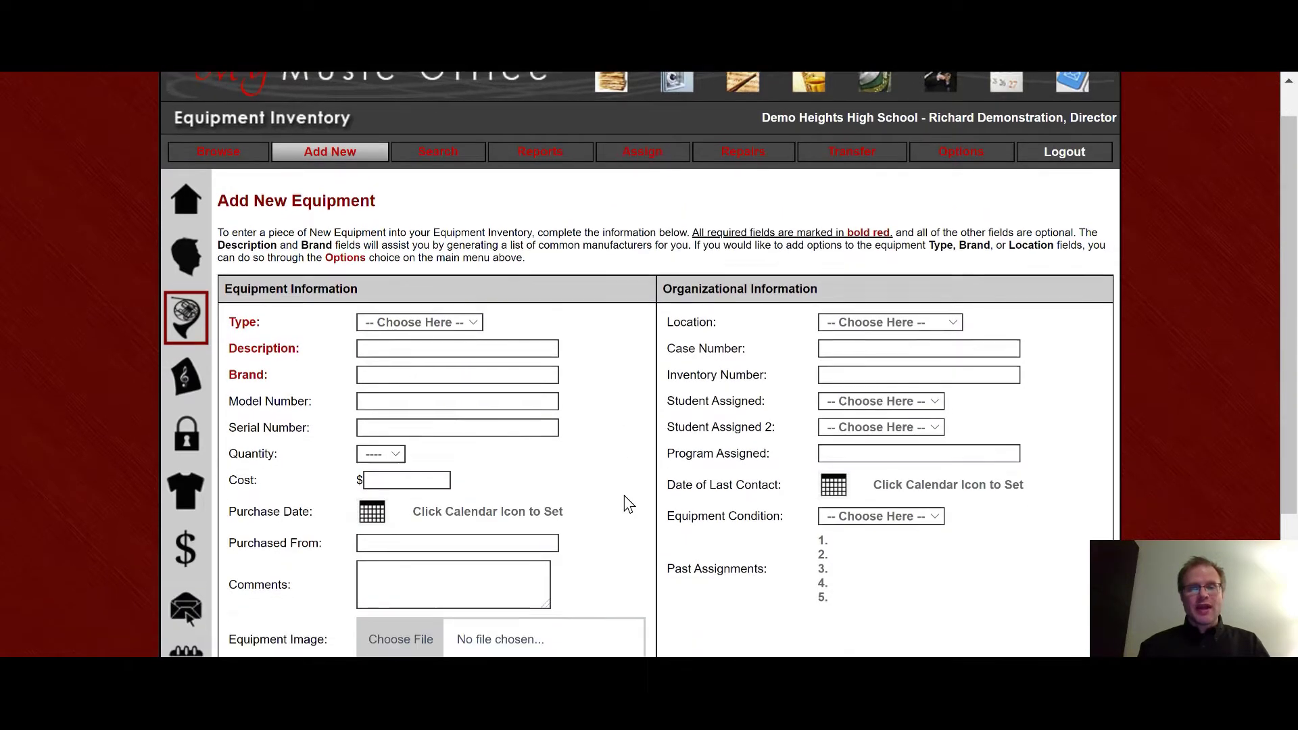
pyautogui.scroll(-3, 629, 504)
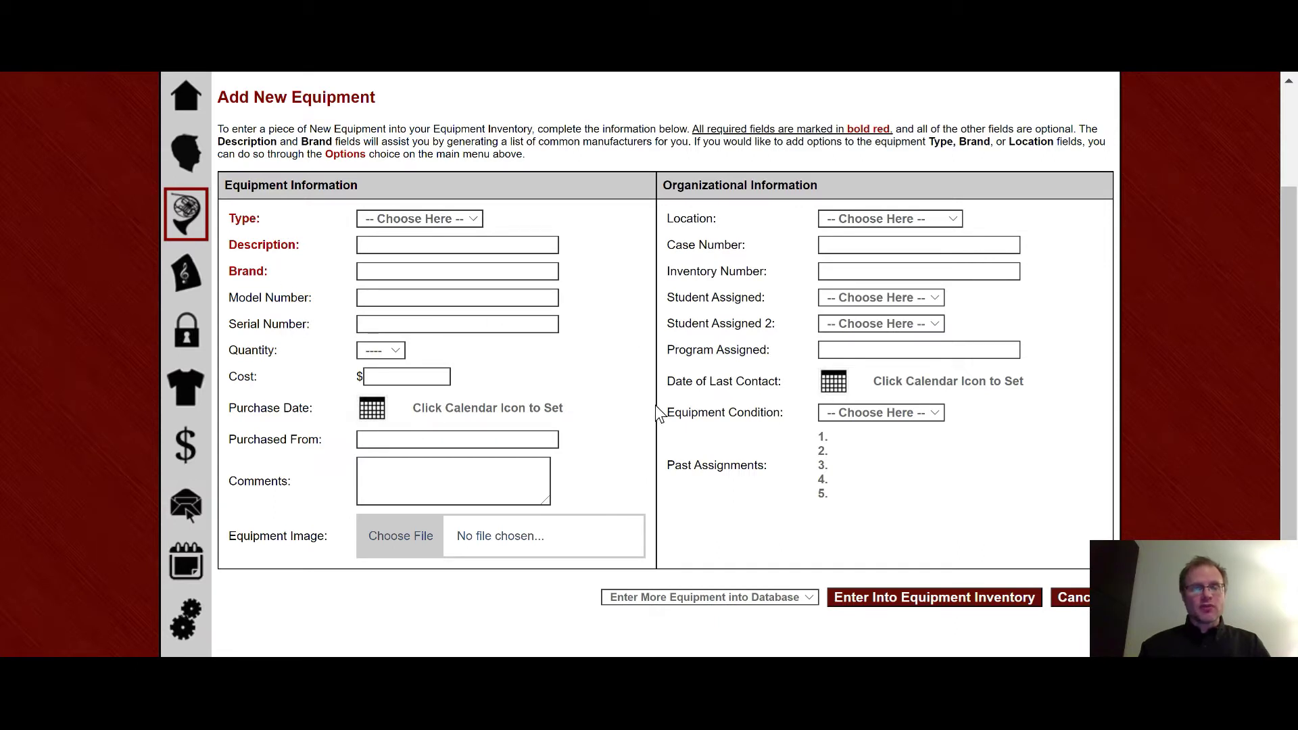
pyautogui.click(456, 220)
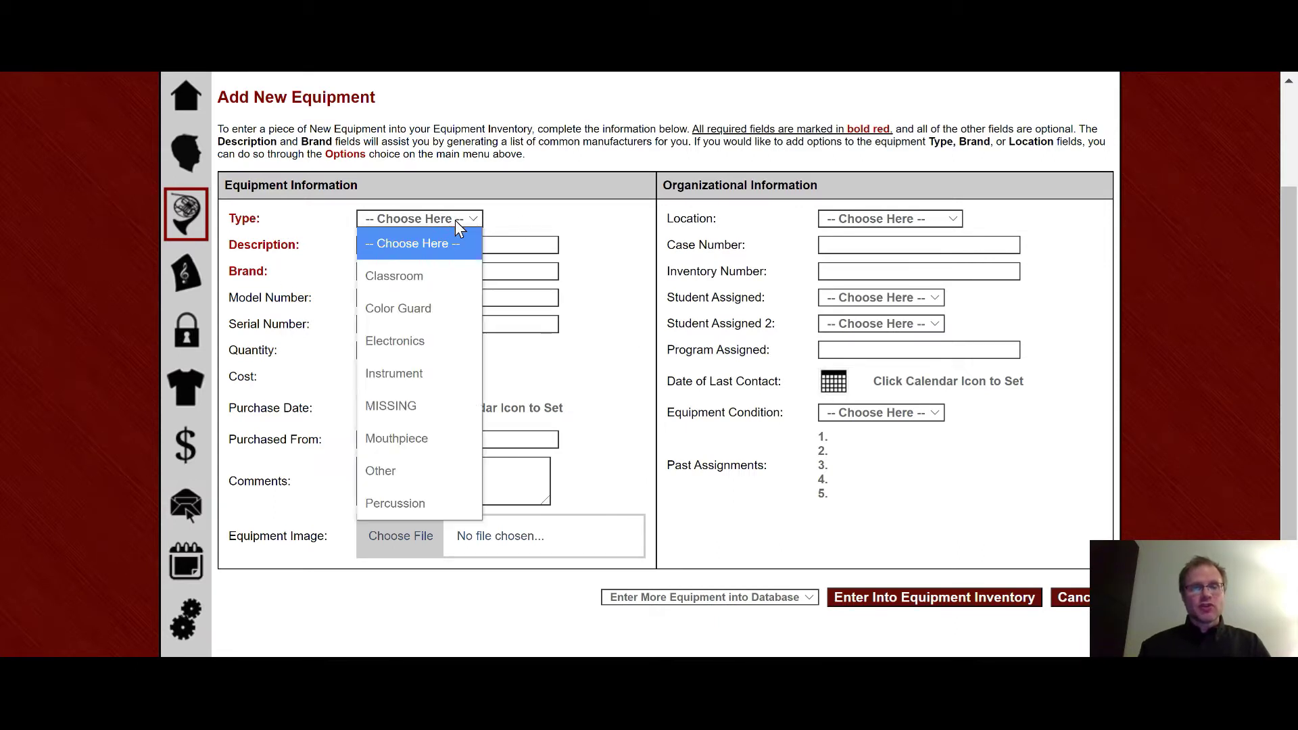
pyautogui.click(433, 374)
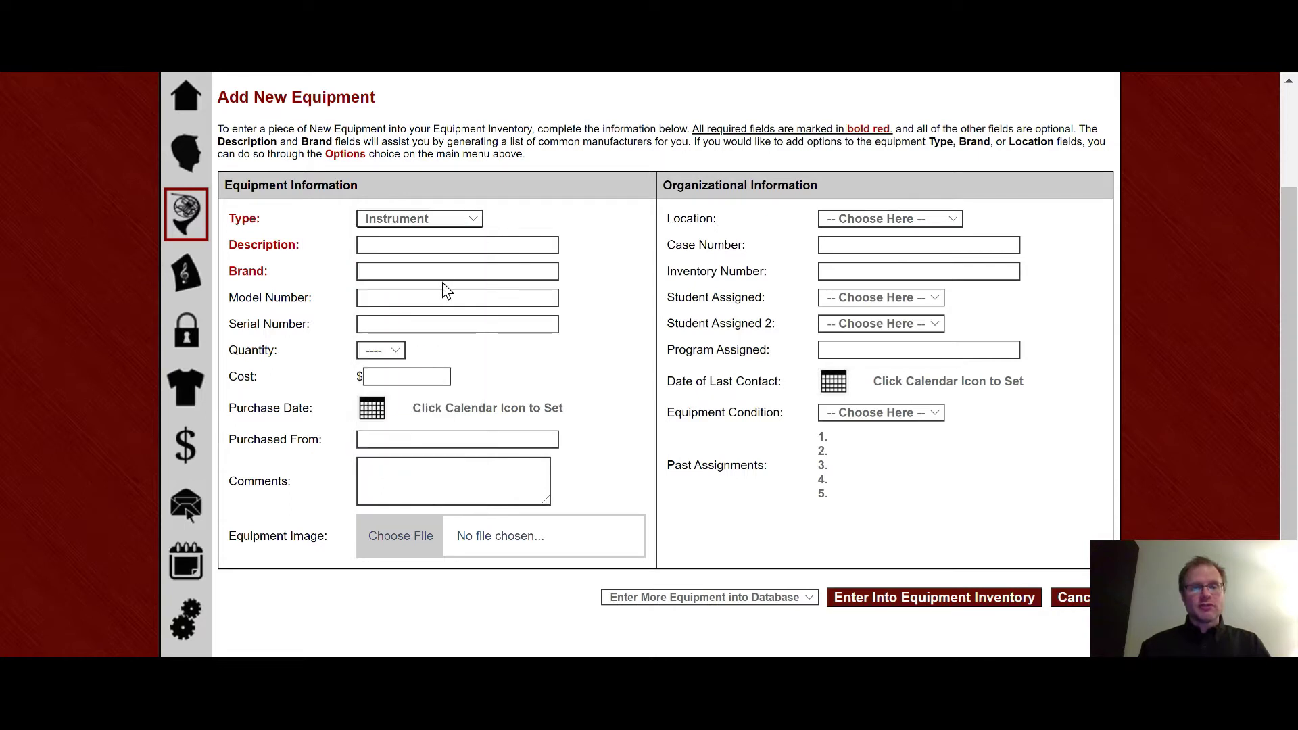
# Enter Alto Saxophone as the description and Yamaha as the brand
pyautogui.click(463, 251)
pyautogui.write('T')
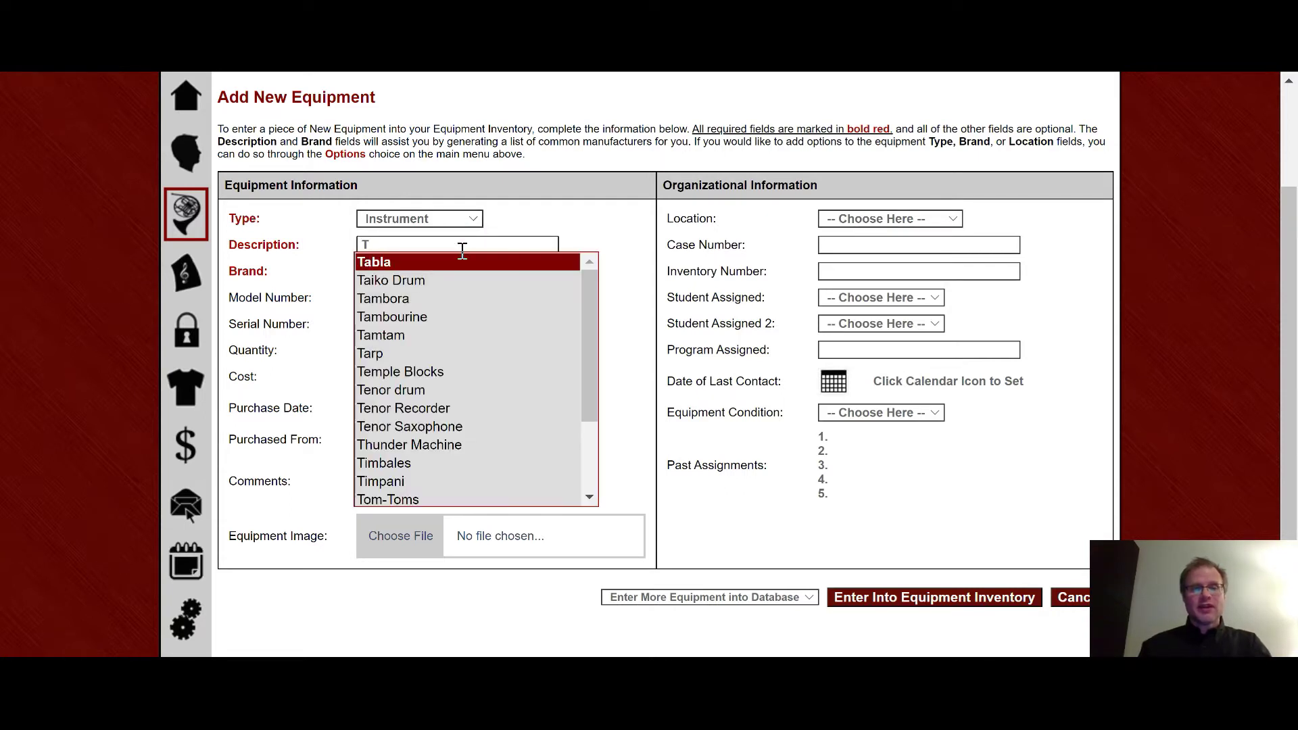
pyautogui.write('r')
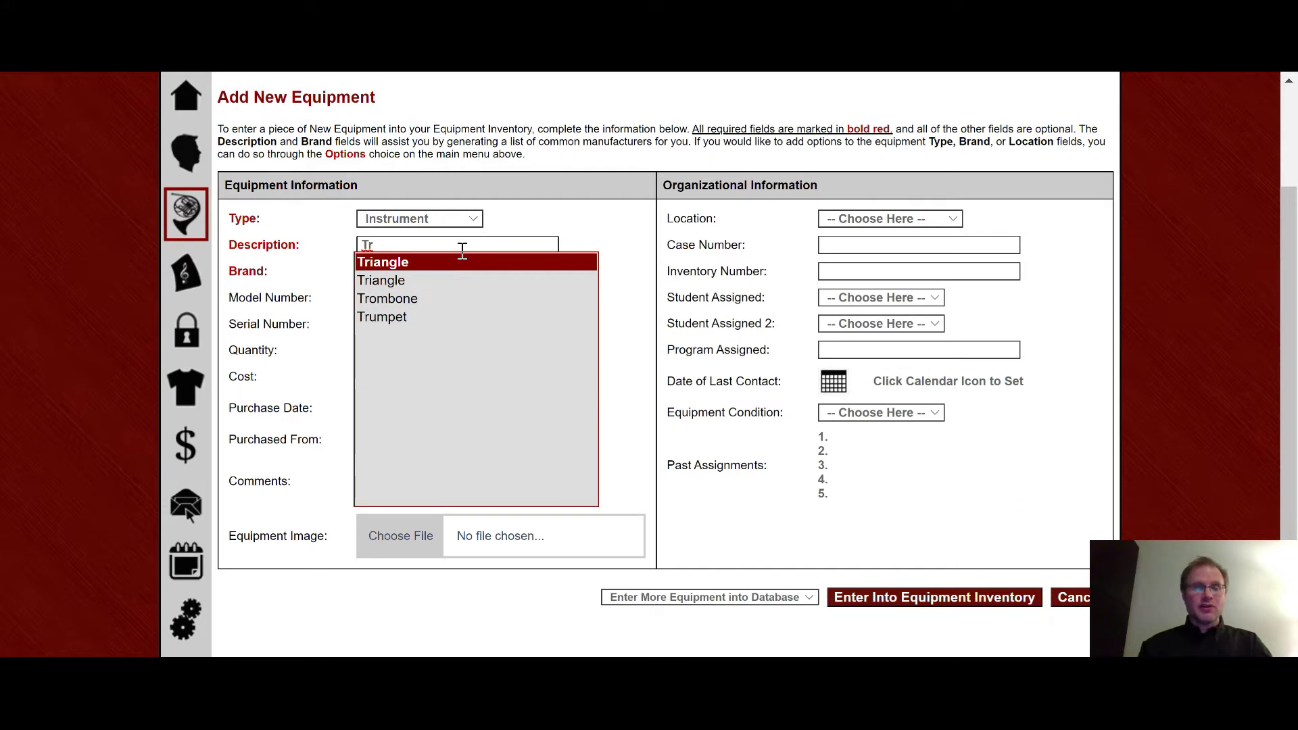
pyautogui.press('Down')
pyautogui.press('Down')
pyautogui.press('Down')
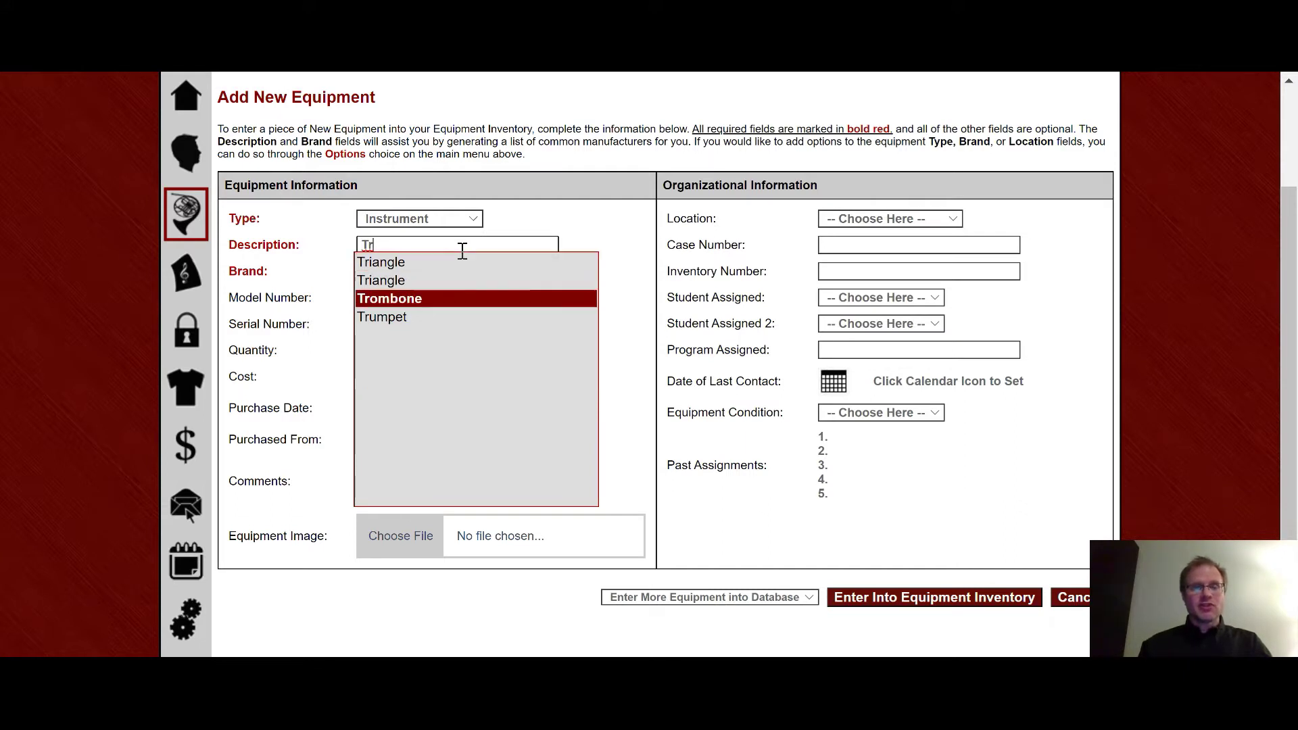
pyautogui.press('Tab')
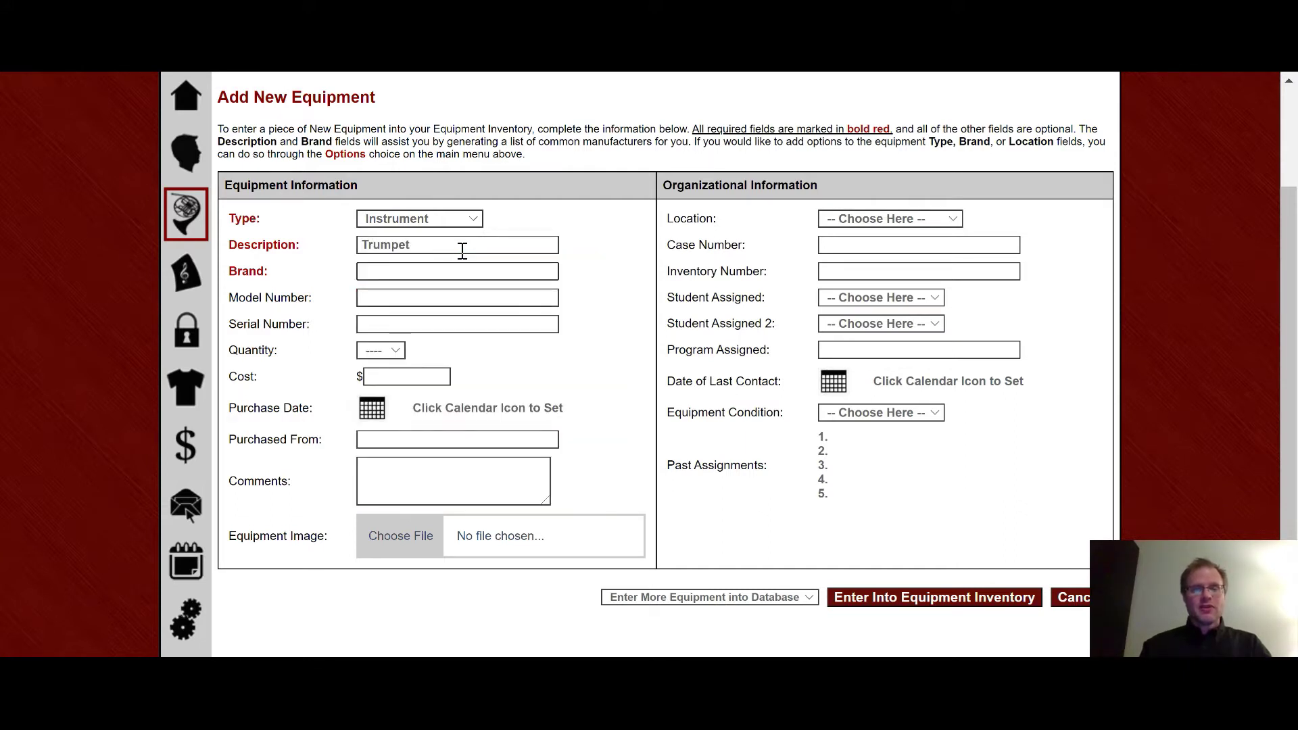
pyautogui.hotkey('shift', 'Tab')
pyautogui.write('Alto')
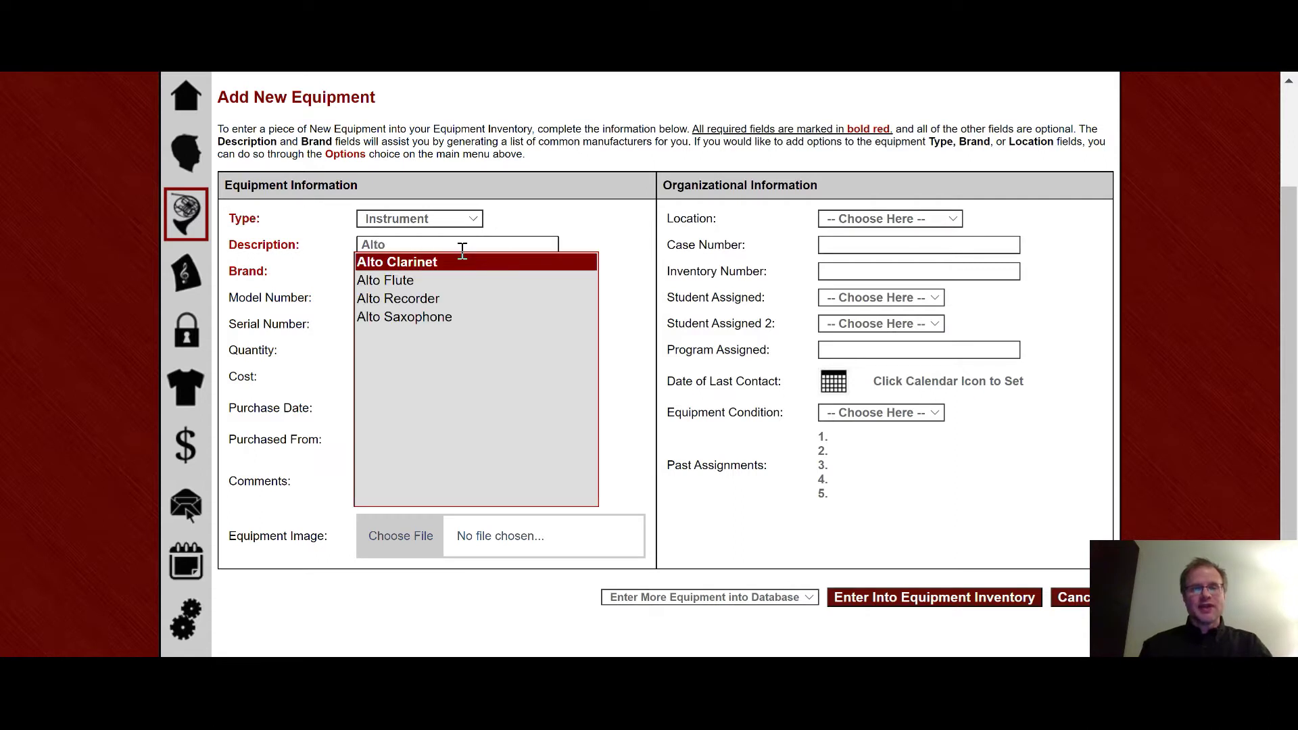
pyautogui.press('Down')
pyautogui.press('Down')
pyautogui.press('Down')
pyautogui.press('Tab')
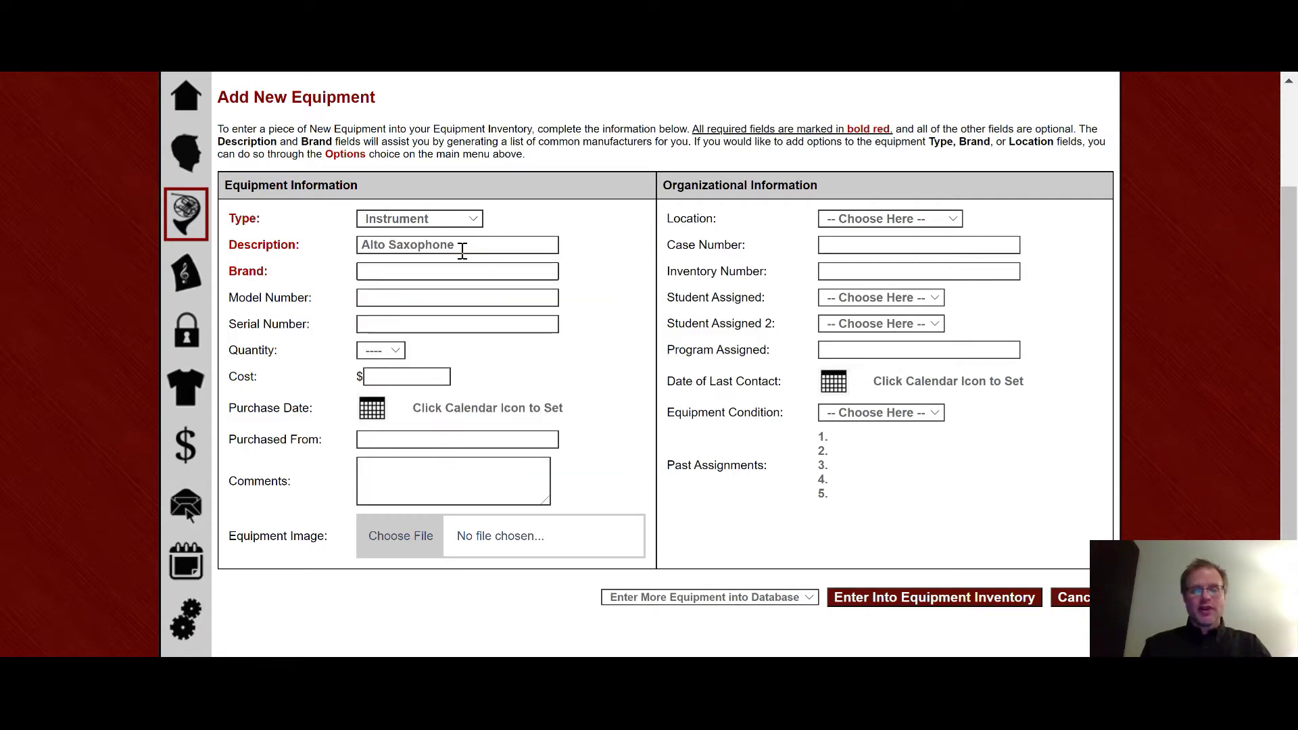
pyautogui.write('Yam')
pyautogui.press('Tab')
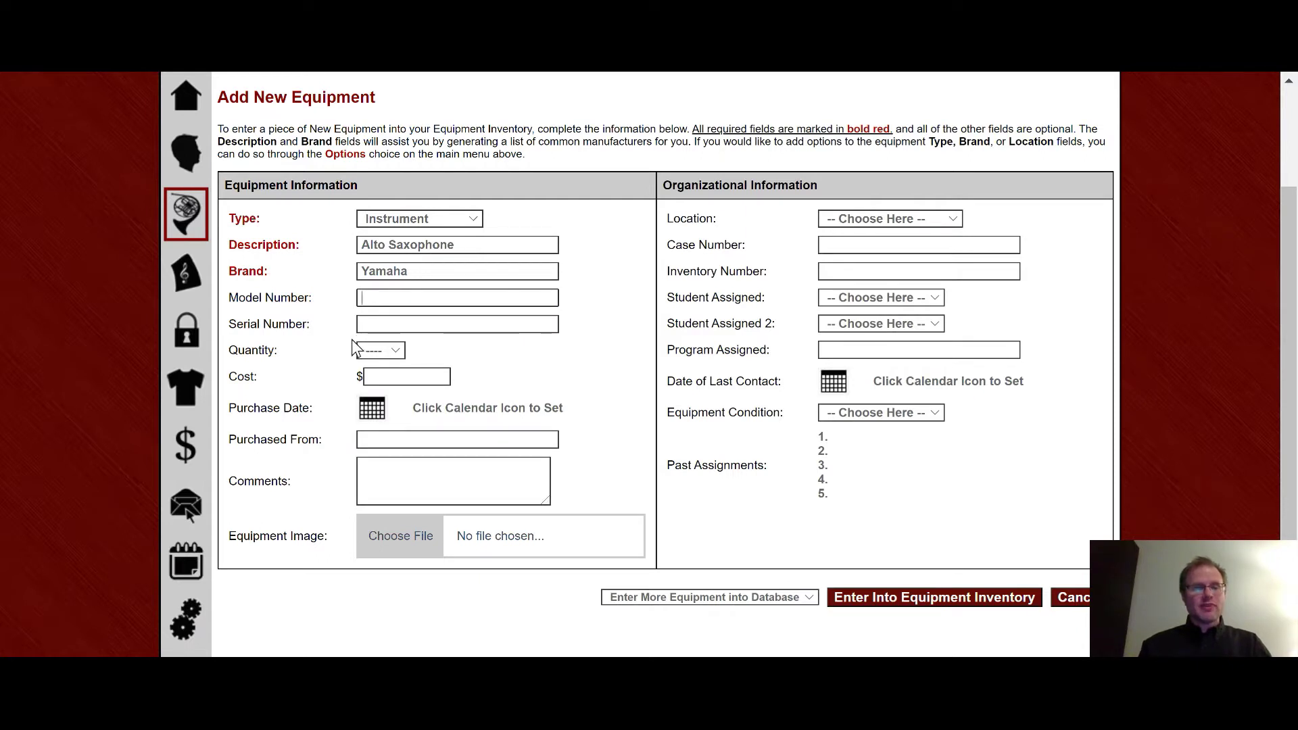
# Attach yamaha-012217.jpg from the Desktop as the equipment image, leaving purchase date blank
pyautogui.click(374, 411)
pyautogui.click(612, 447)
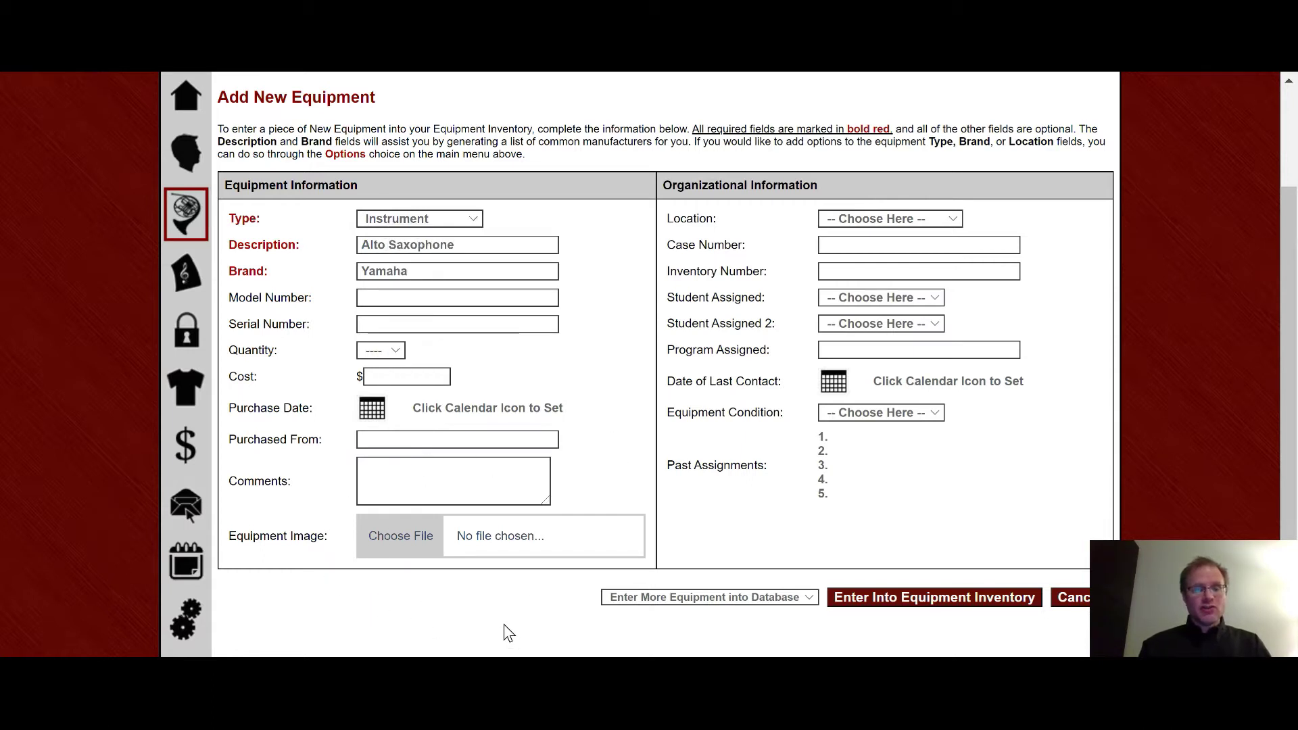
pyautogui.click(395, 538)
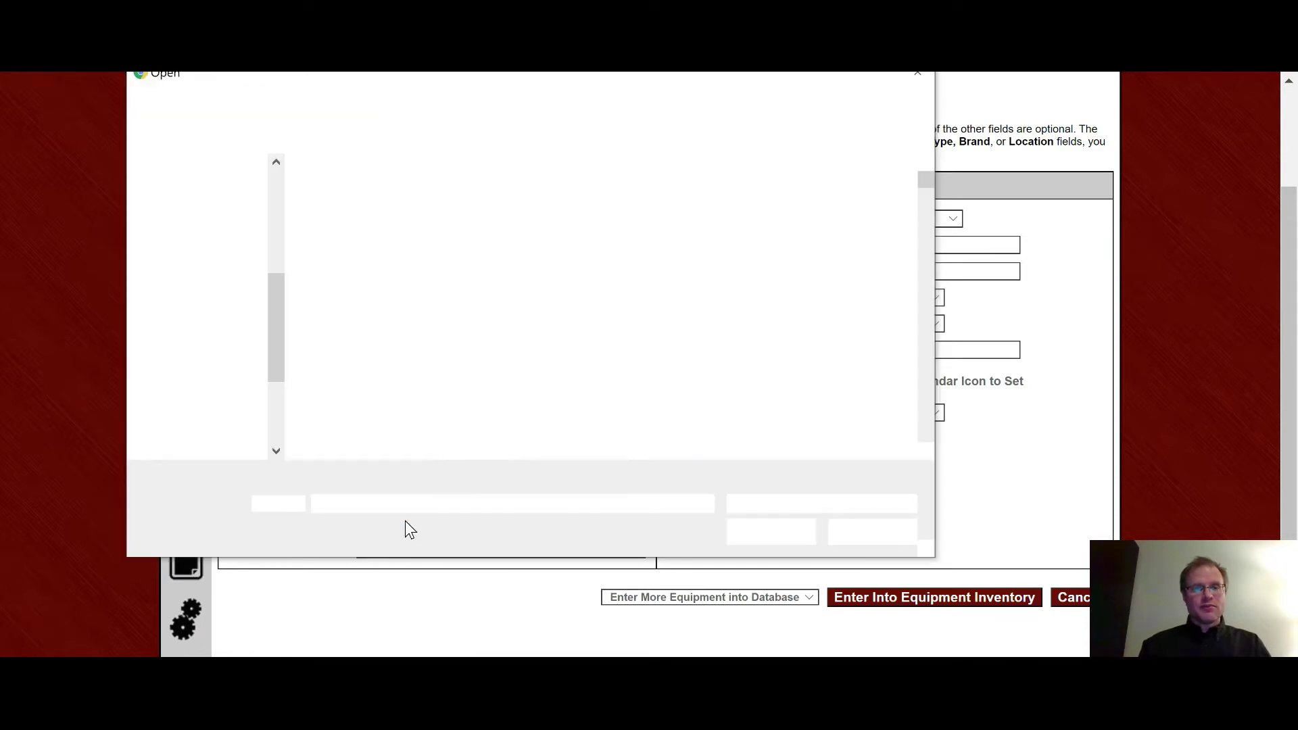
pyautogui.click(191, 289)
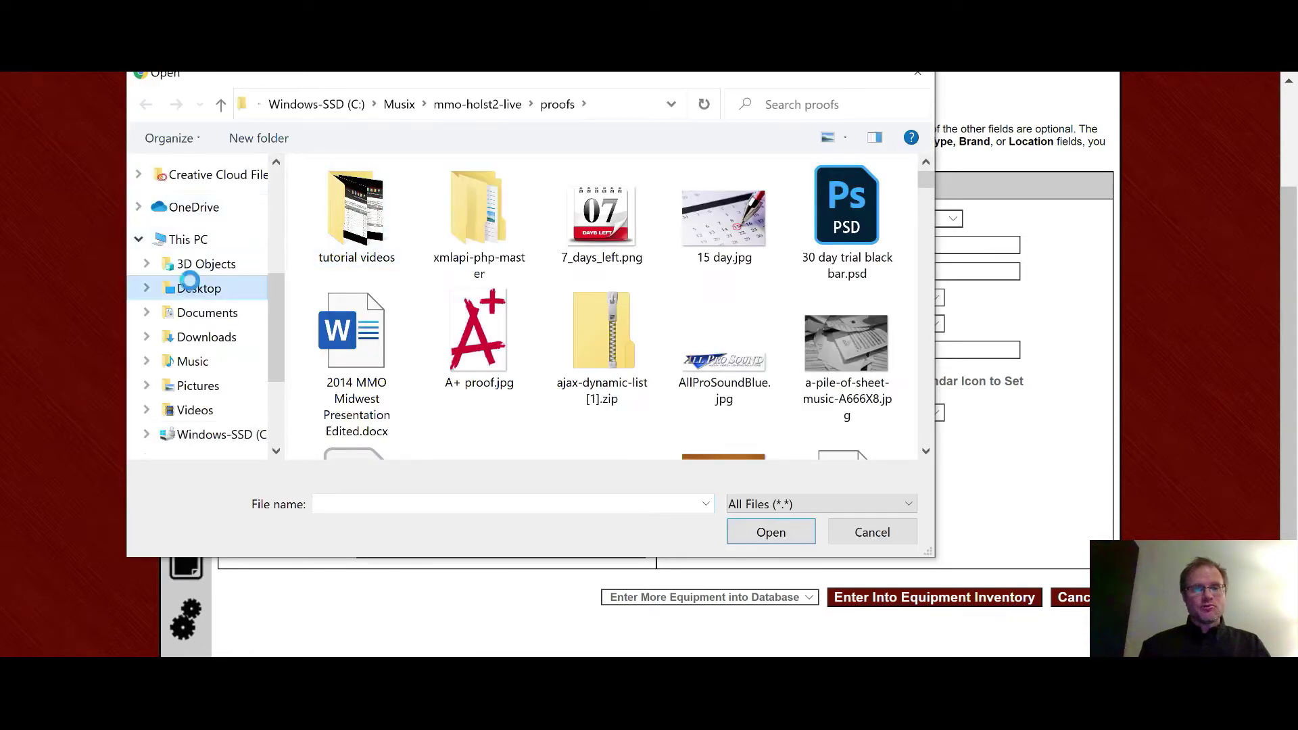
pyautogui.click(368, 200)
pyautogui.doubleClick(368, 200)
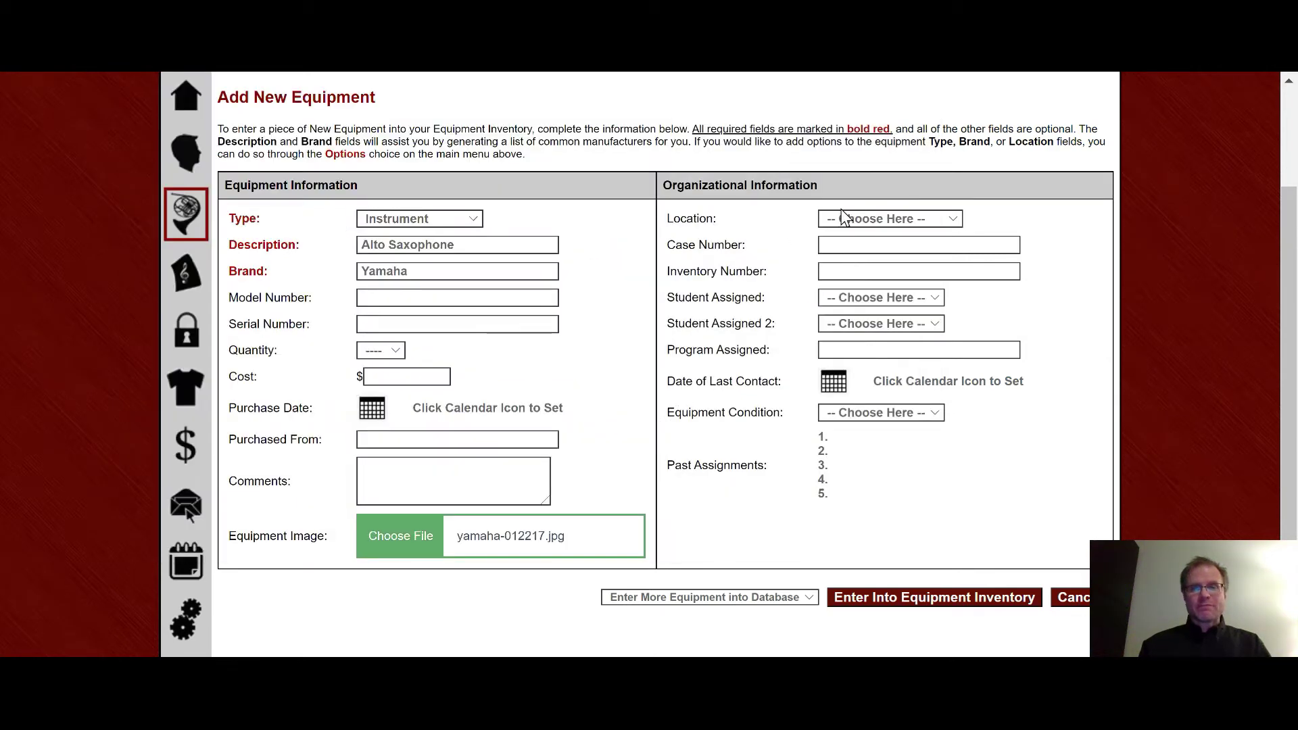
pyautogui.click(881, 222)
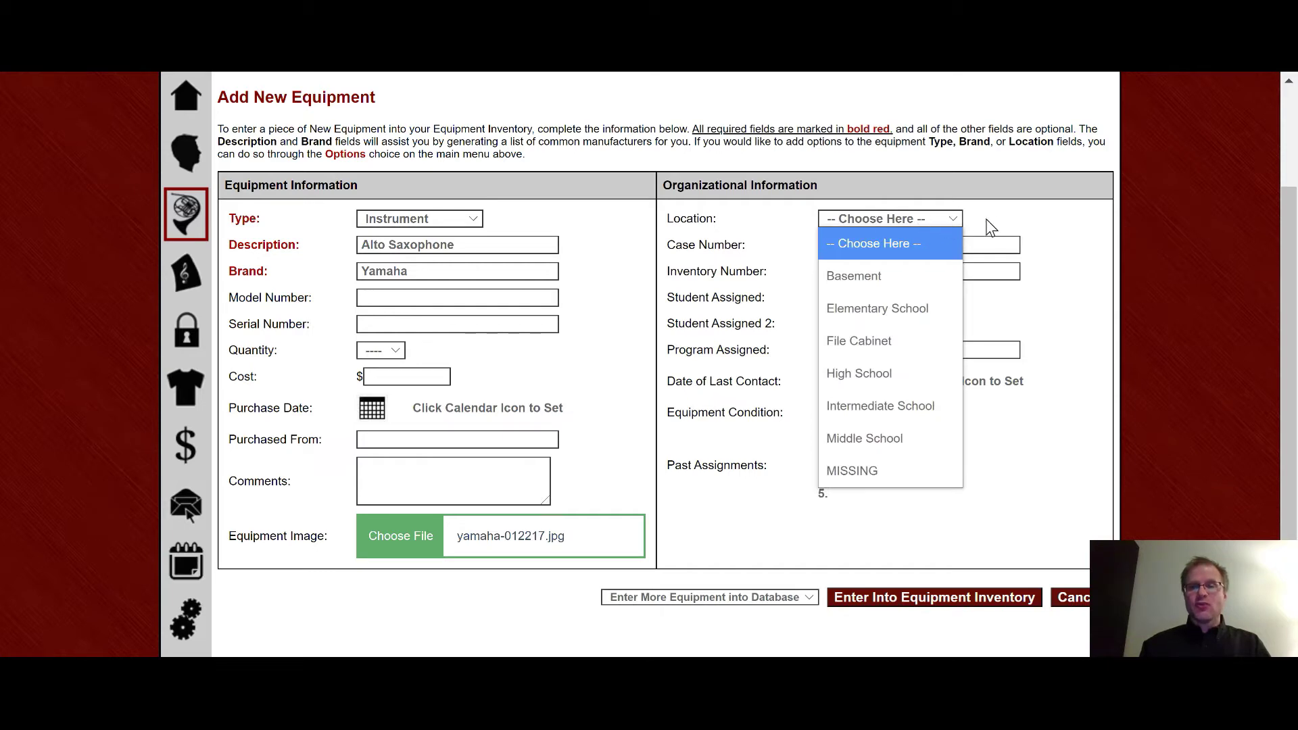
pyautogui.click(1053, 223)
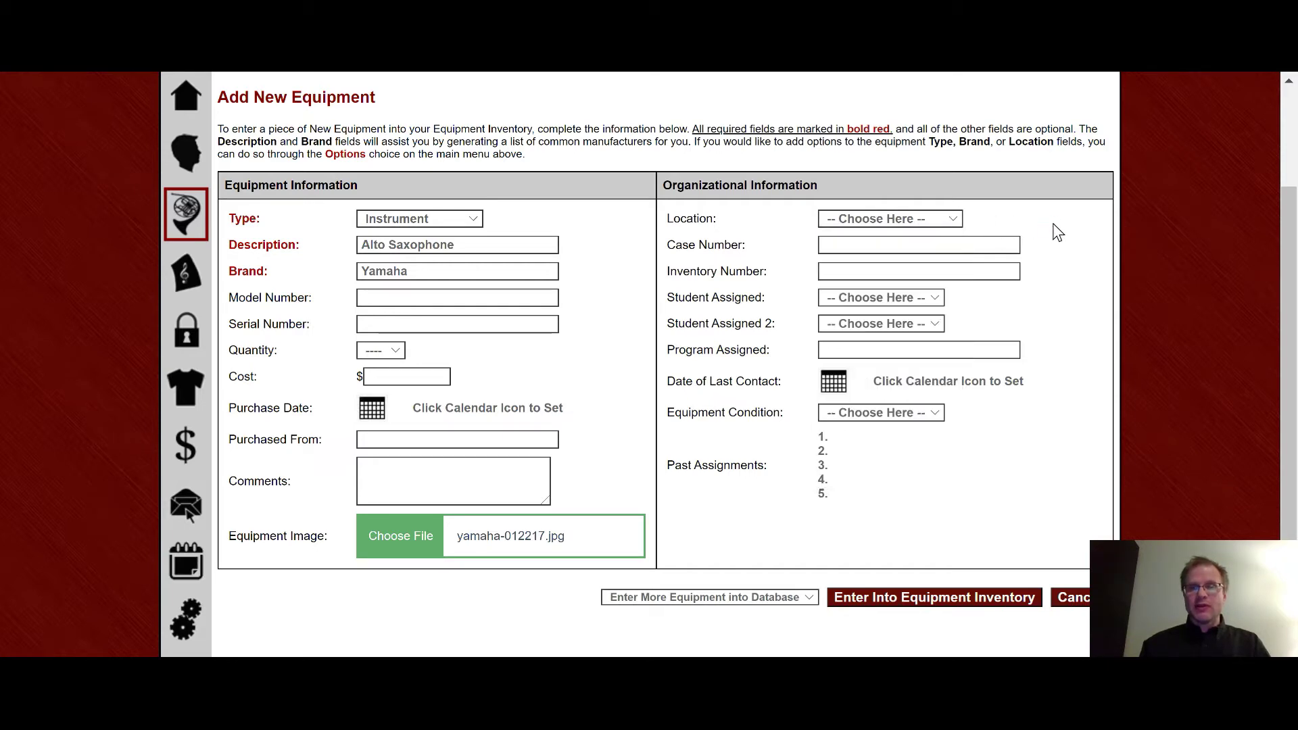
pyautogui.scroll(1, 1008, 250)
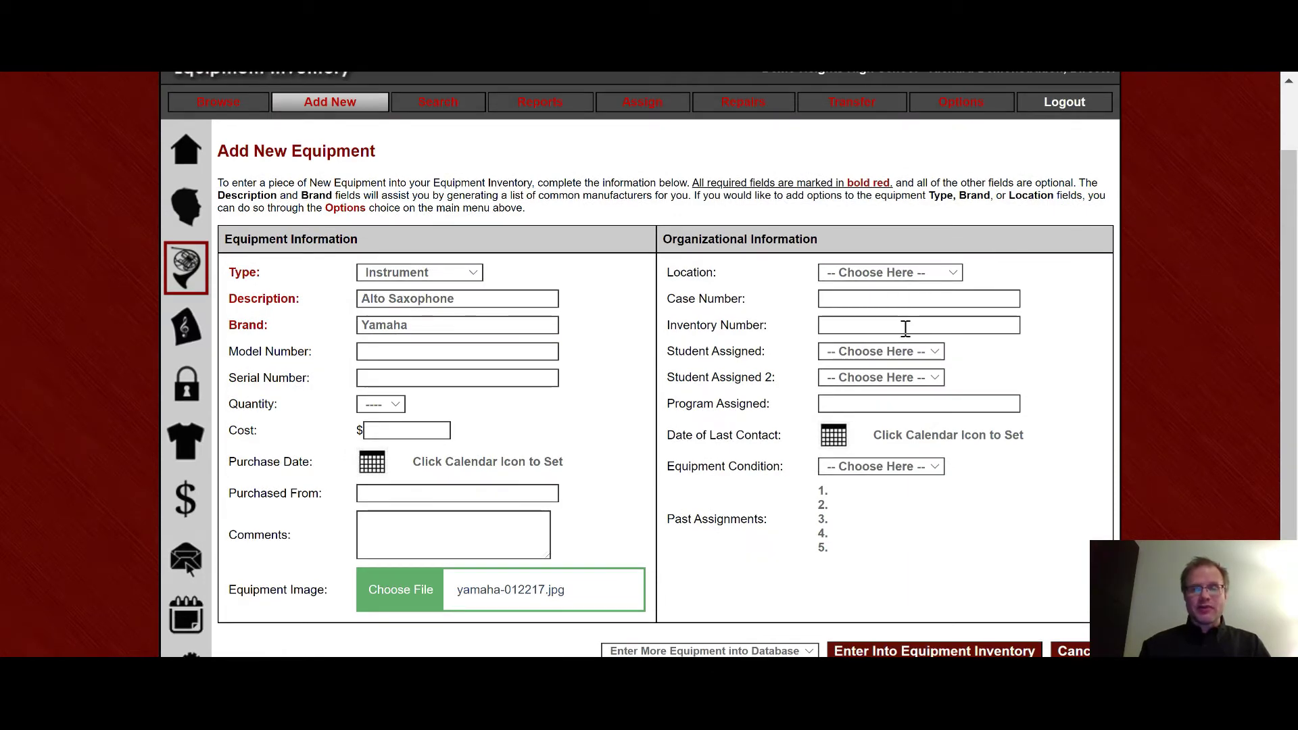
pyautogui.click(919, 352)
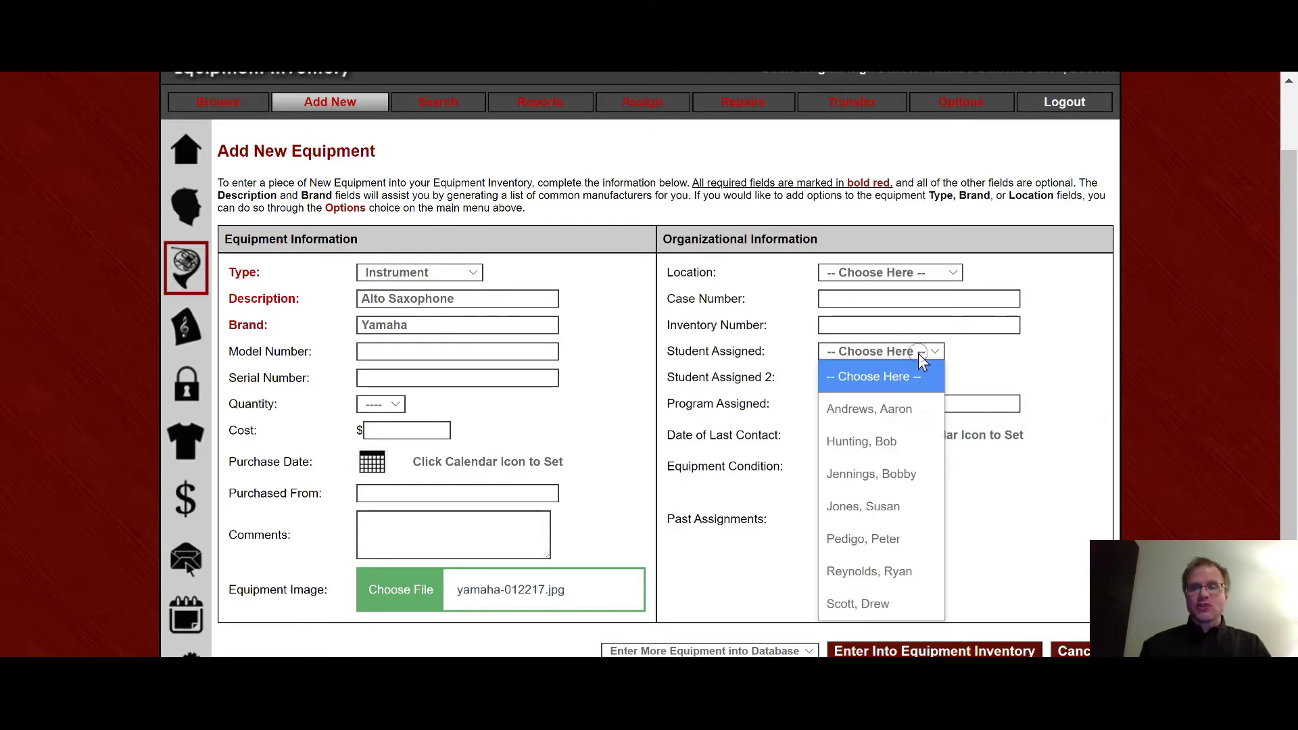
pyautogui.click(980, 358)
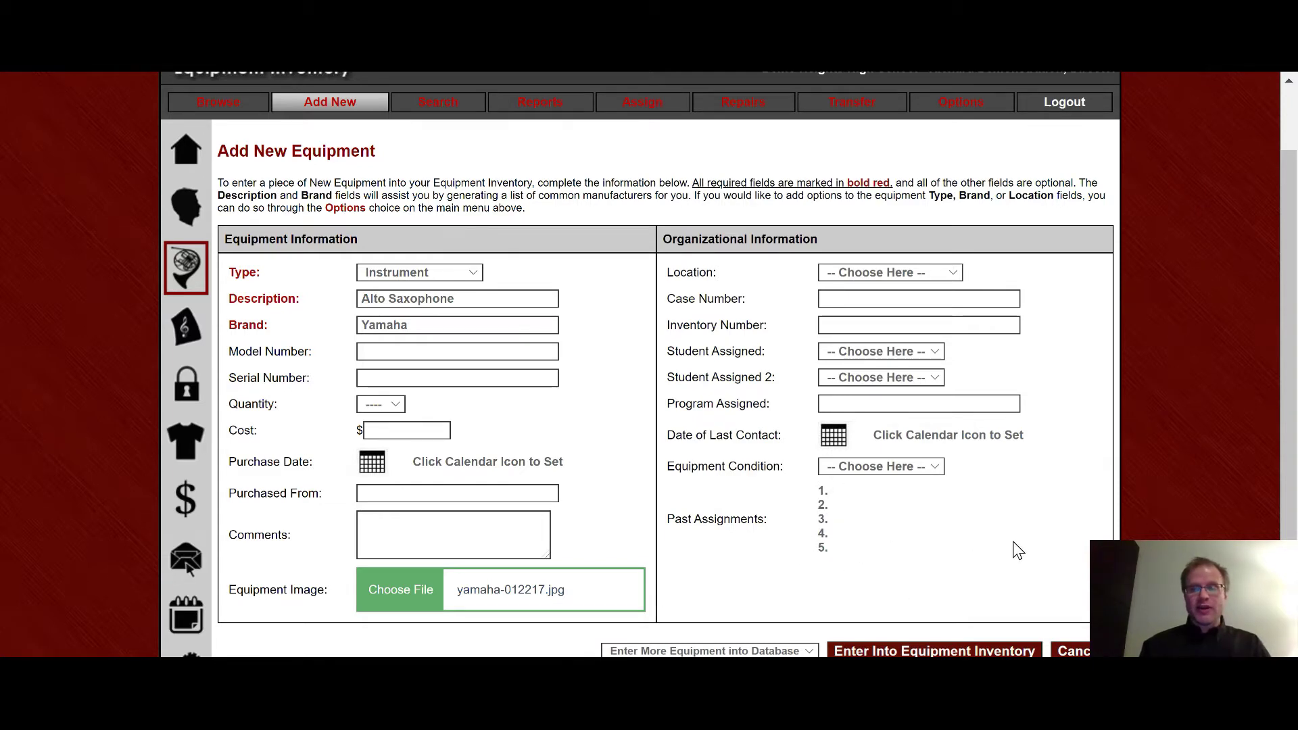
pyautogui.scroll(-1, 1015, 549)
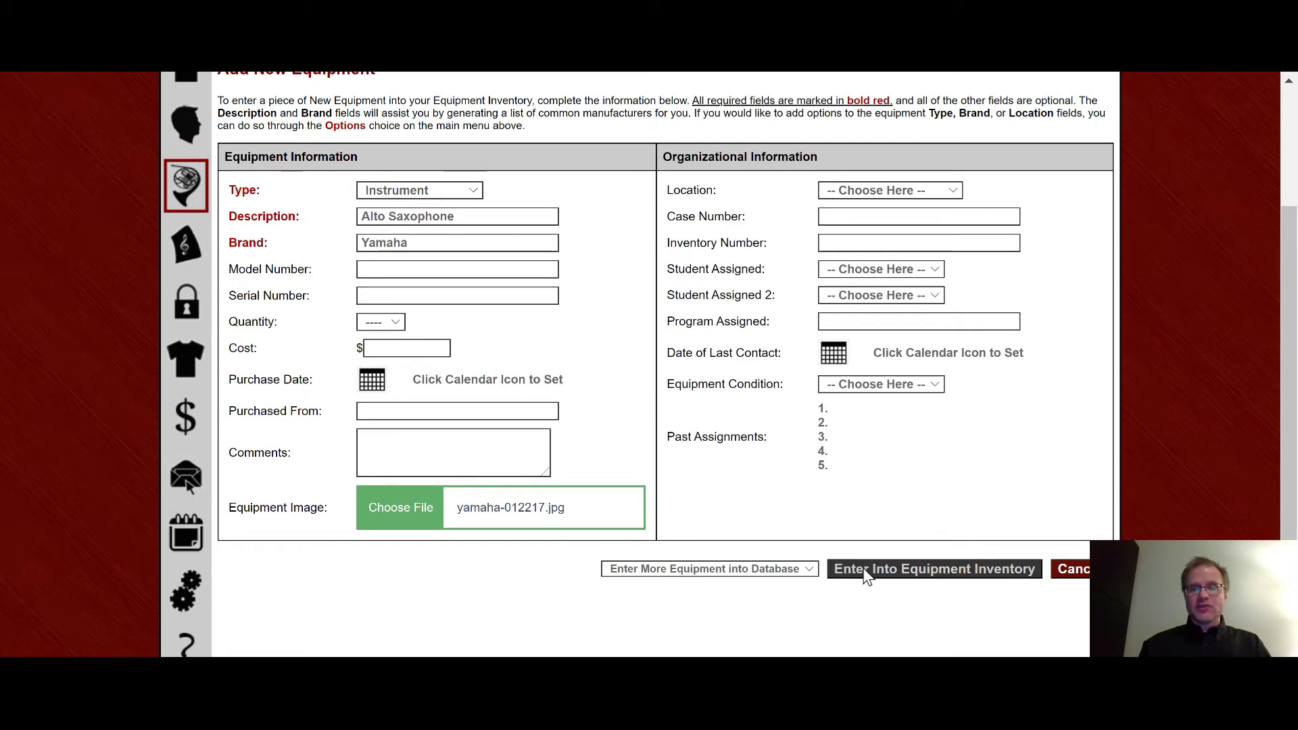
pyautogui.click(787, 568)
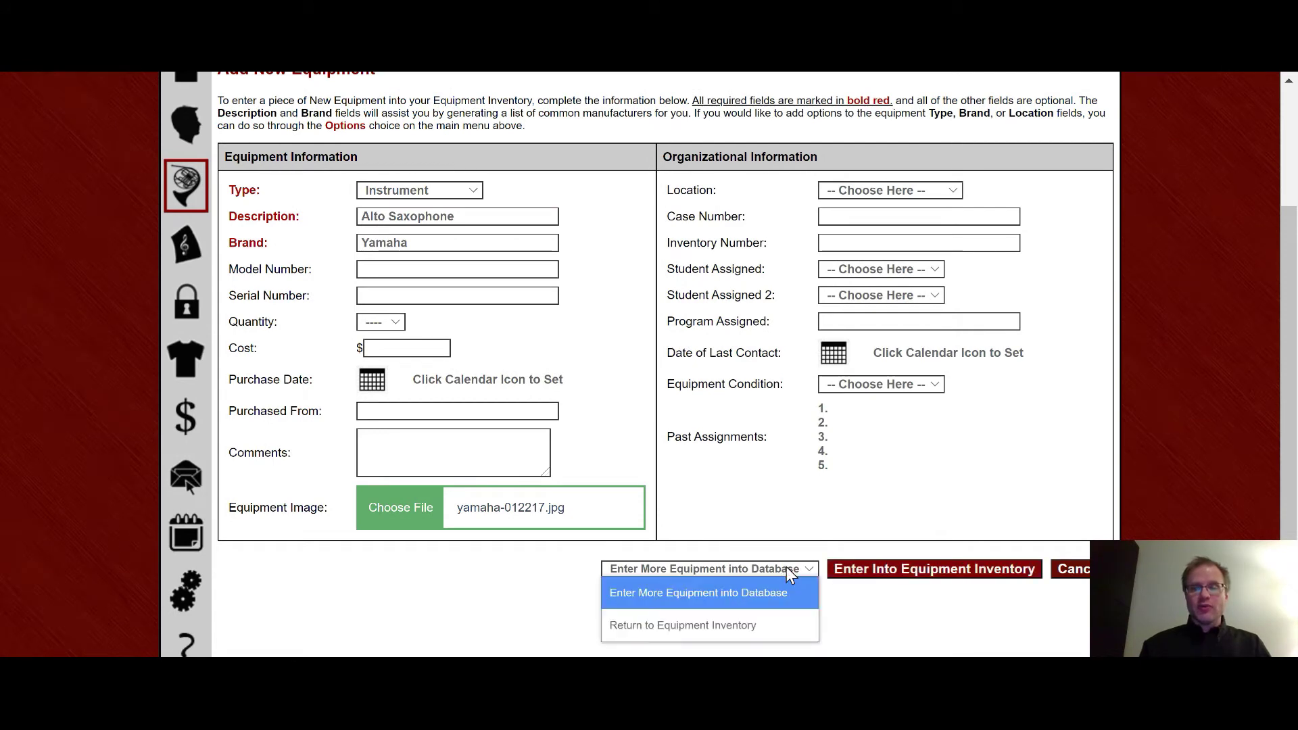
# Save the Yamaha Alto Saxophone into the inventory, returning to the Equipment Inventory afterwards
pyautogui.click(752, 627)
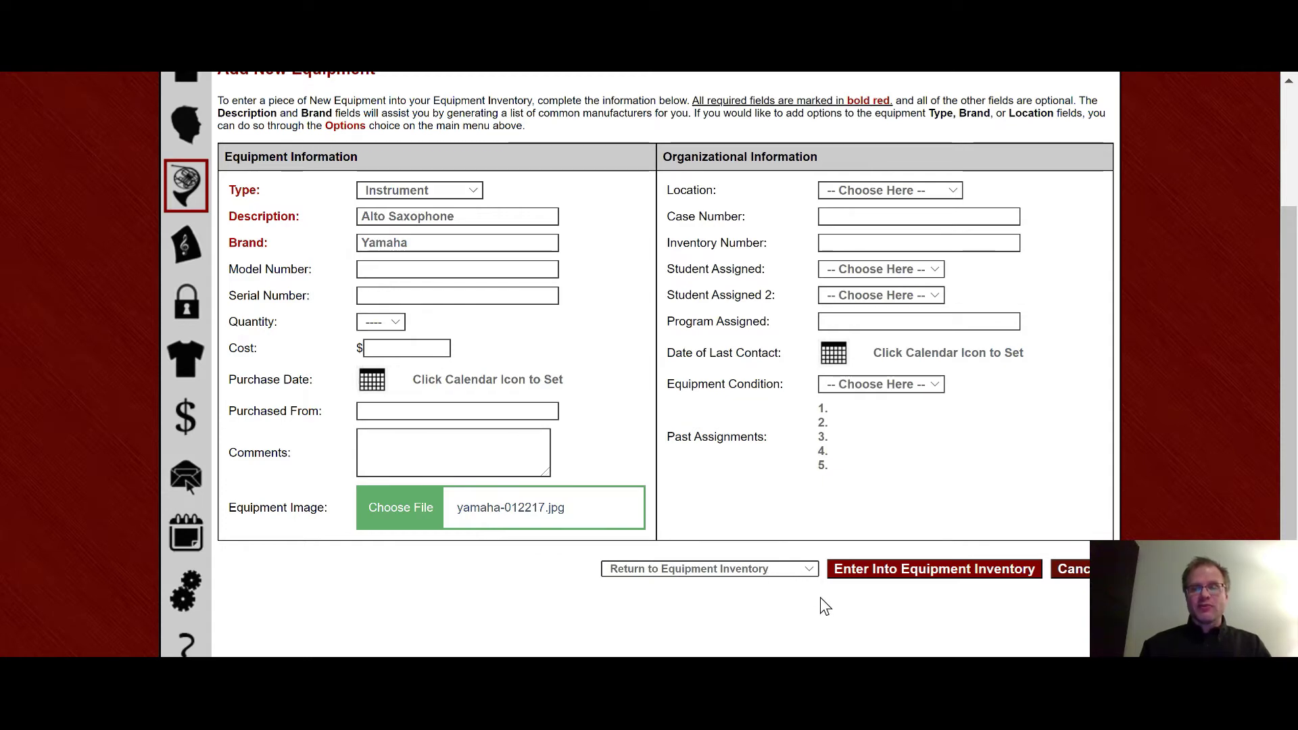
pyautogui.click(915, 570)
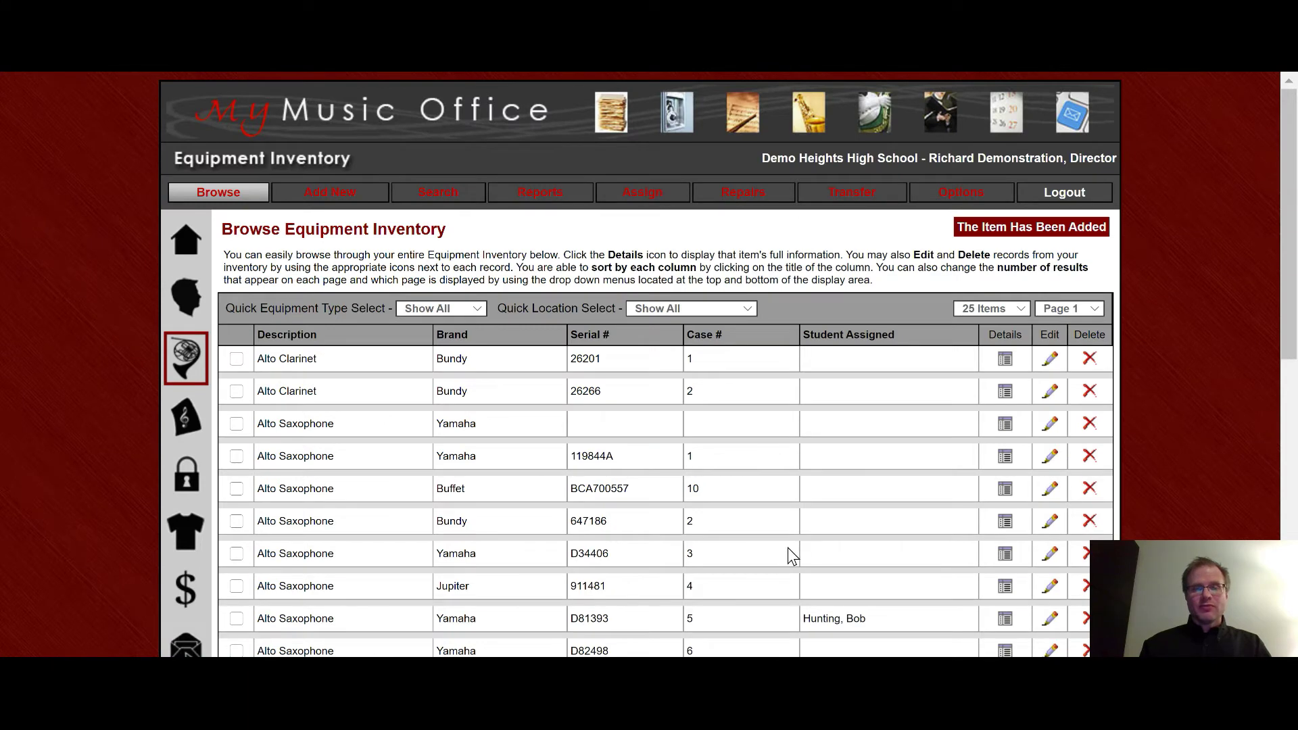
# Expand the new Yamaha Alto Saxophone's details and view its attached photo
pyautogui.scroll(-1, 653, 426)
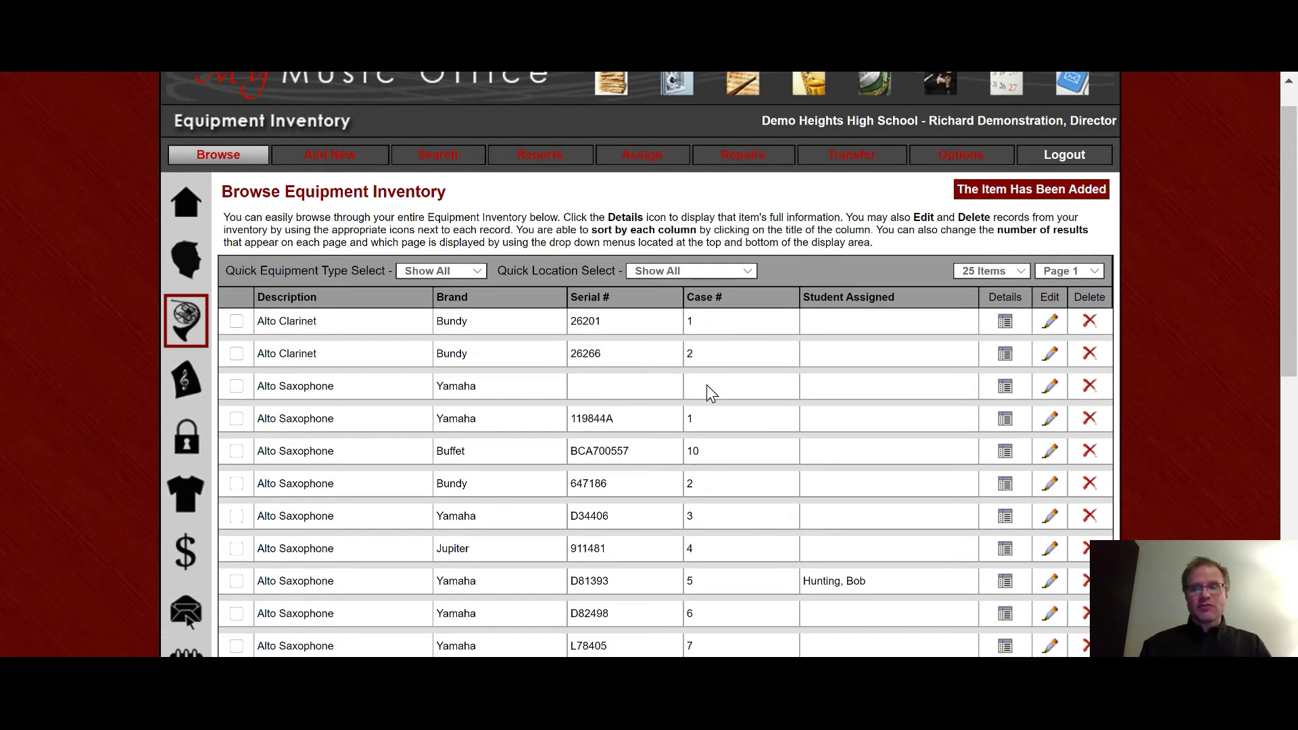
pyautogui.click(1005, 386)
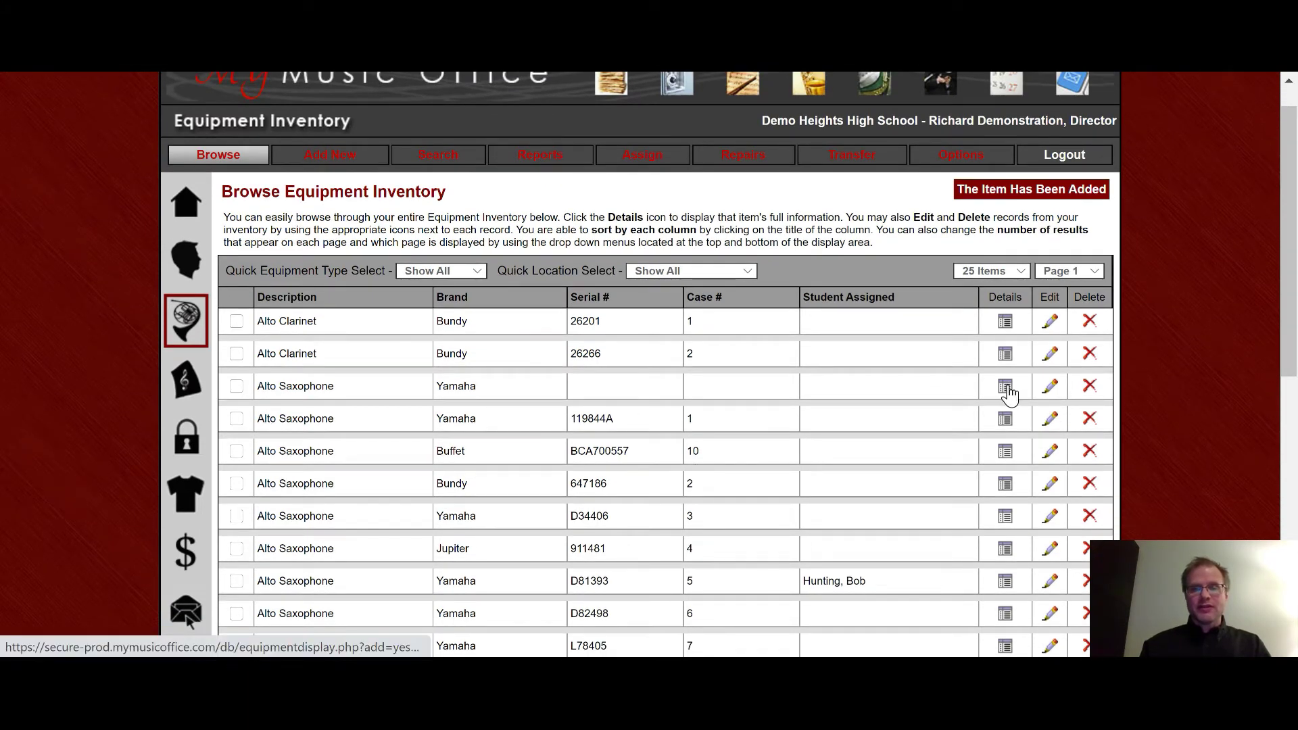
pyautogui.scroll(-1, 880, 514)
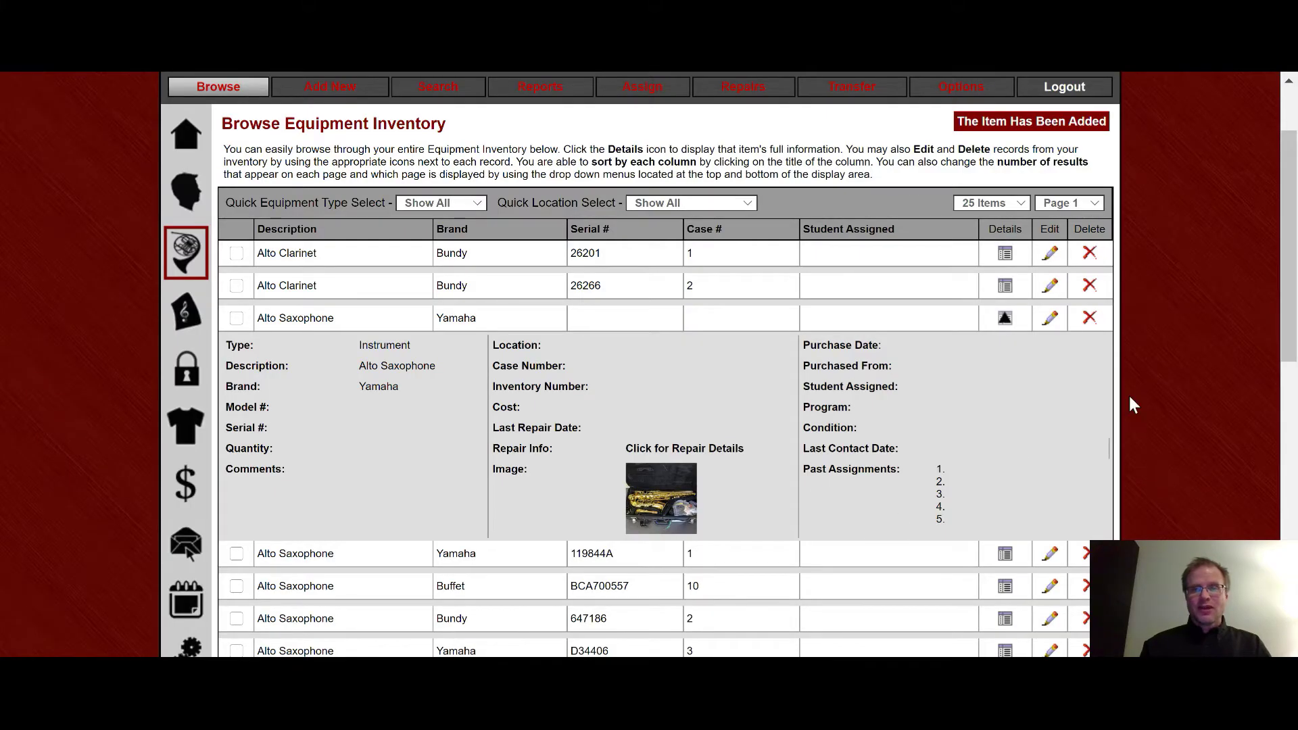
pyautogui.scroll(2, 1134, 404)
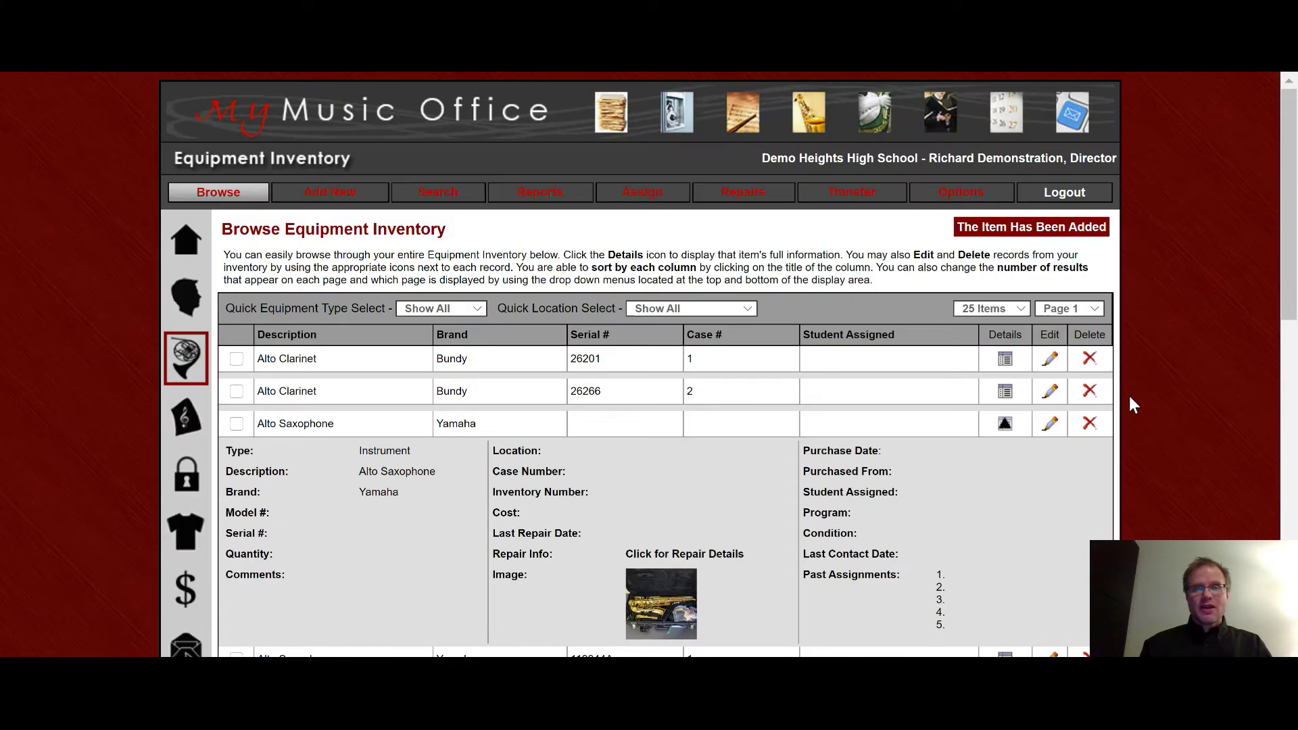
pyautogui.click(443, 196)
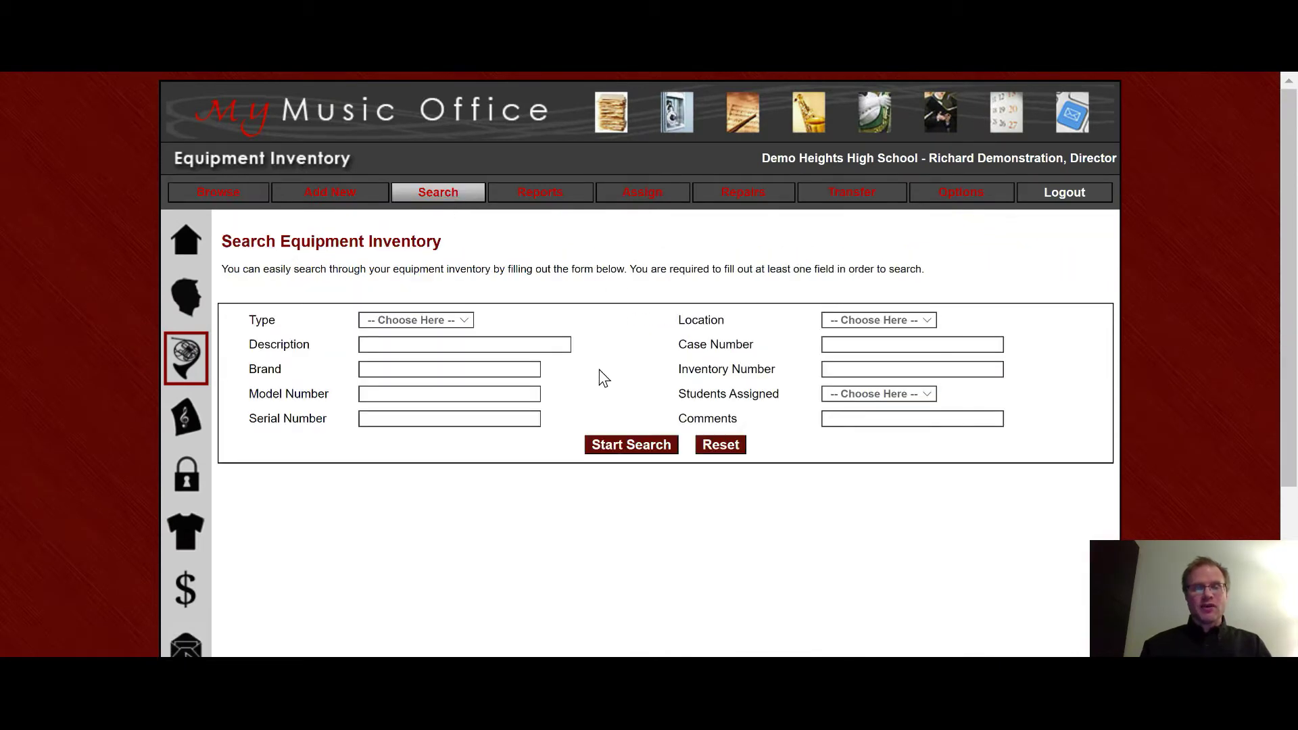
# Search equipment by description 'Mello' and expand details for Mellophone serial D54970
pyautogui.click(507, 345)
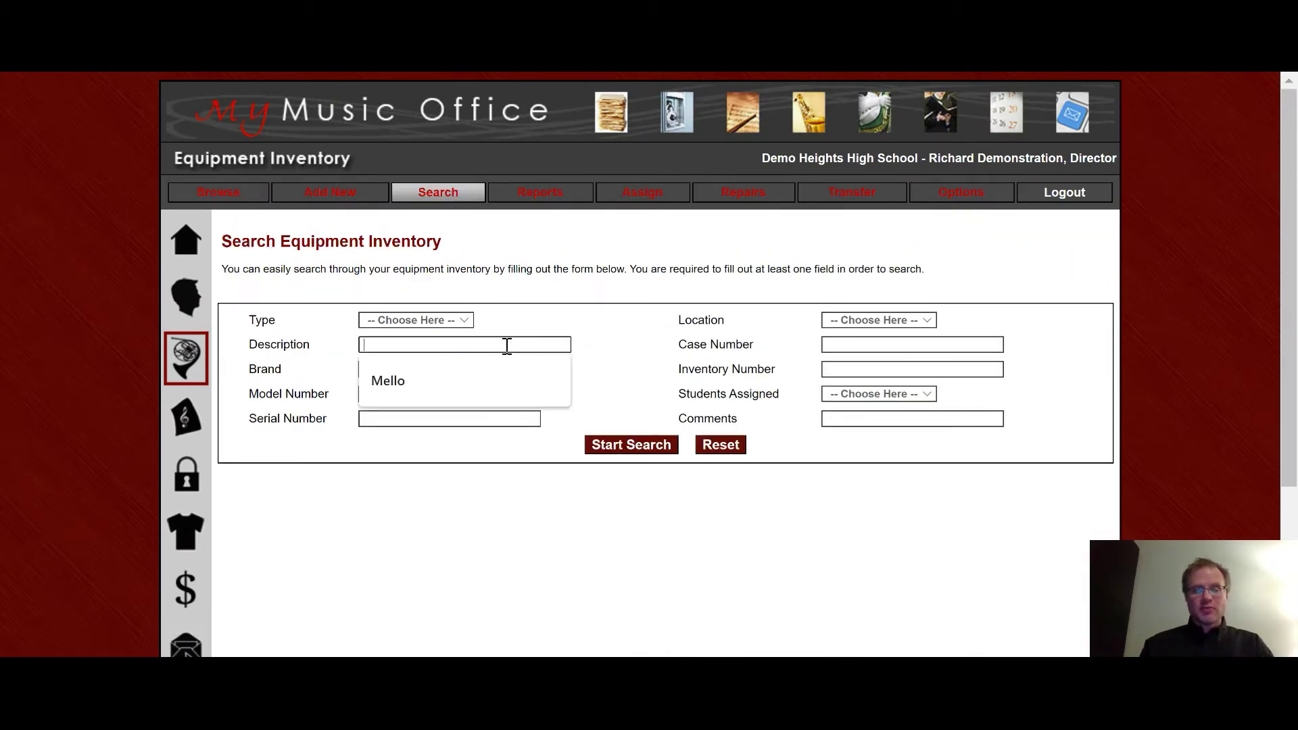
pyautogui.press('Down')
pyautogui.press('Tab')
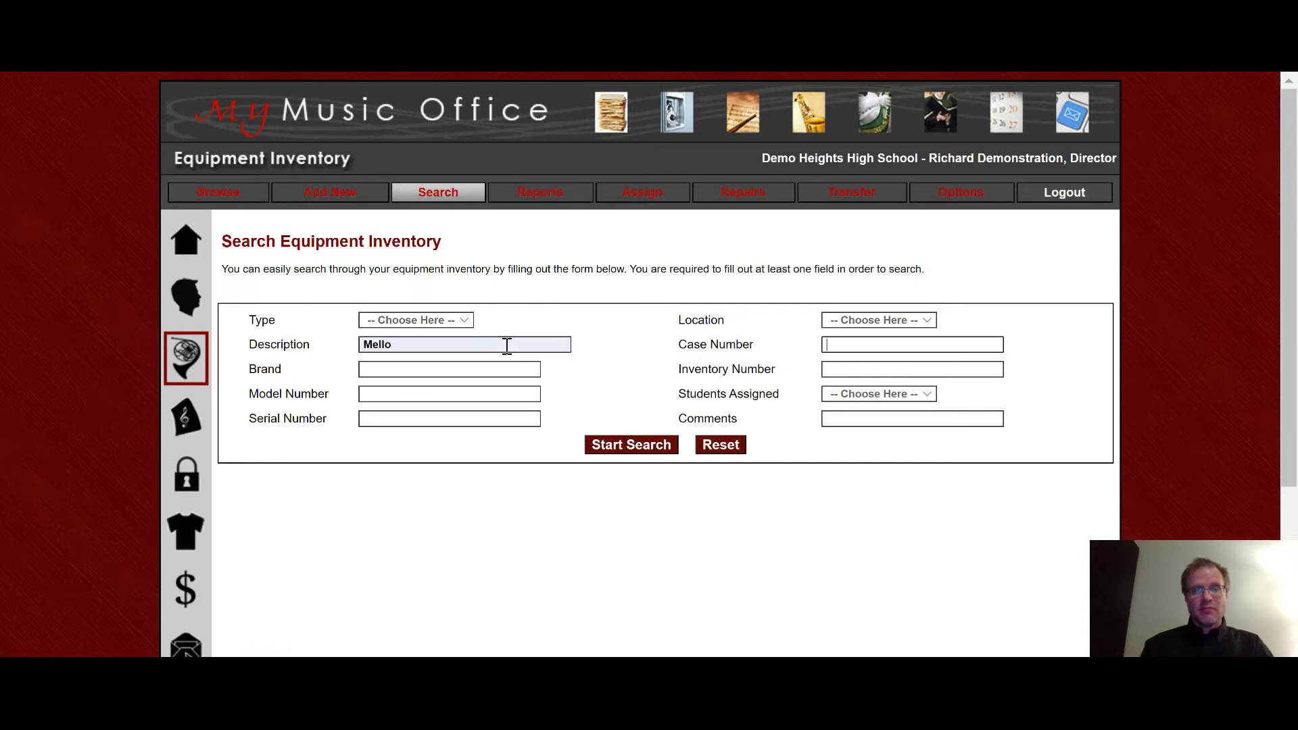
pyautogui.click(620, 443)
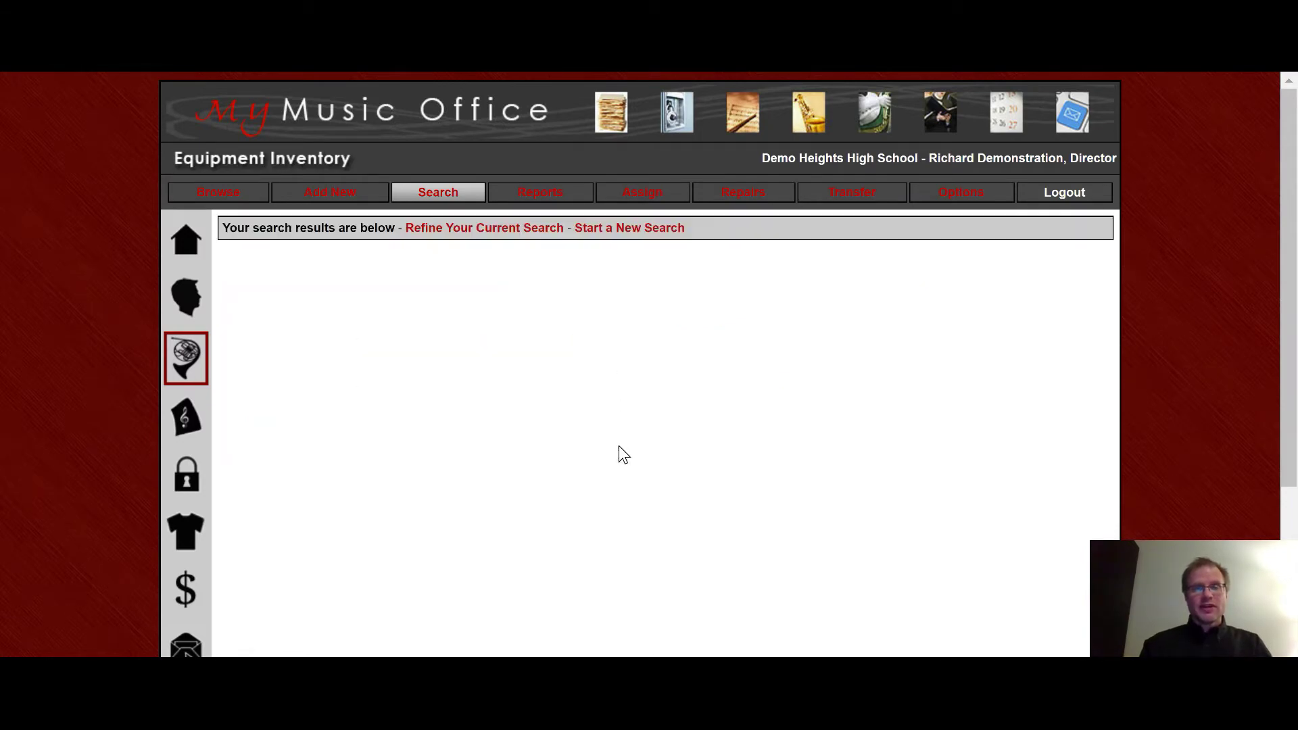
pyautogui.scroll(-2, 758, 517)
pyautogui.scroll(-3, 756, 513)
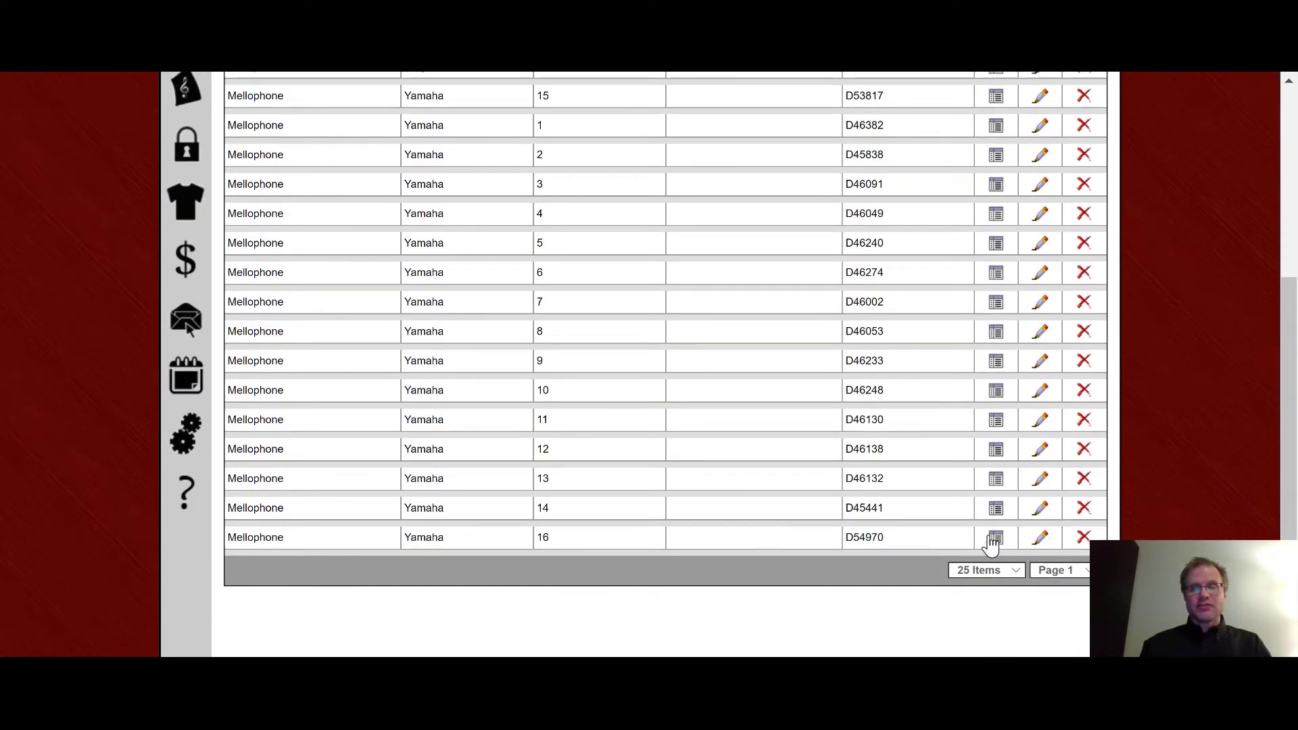
pyautogui.click(994, 539)
pyautogui.scroll(-3, 879, 485)
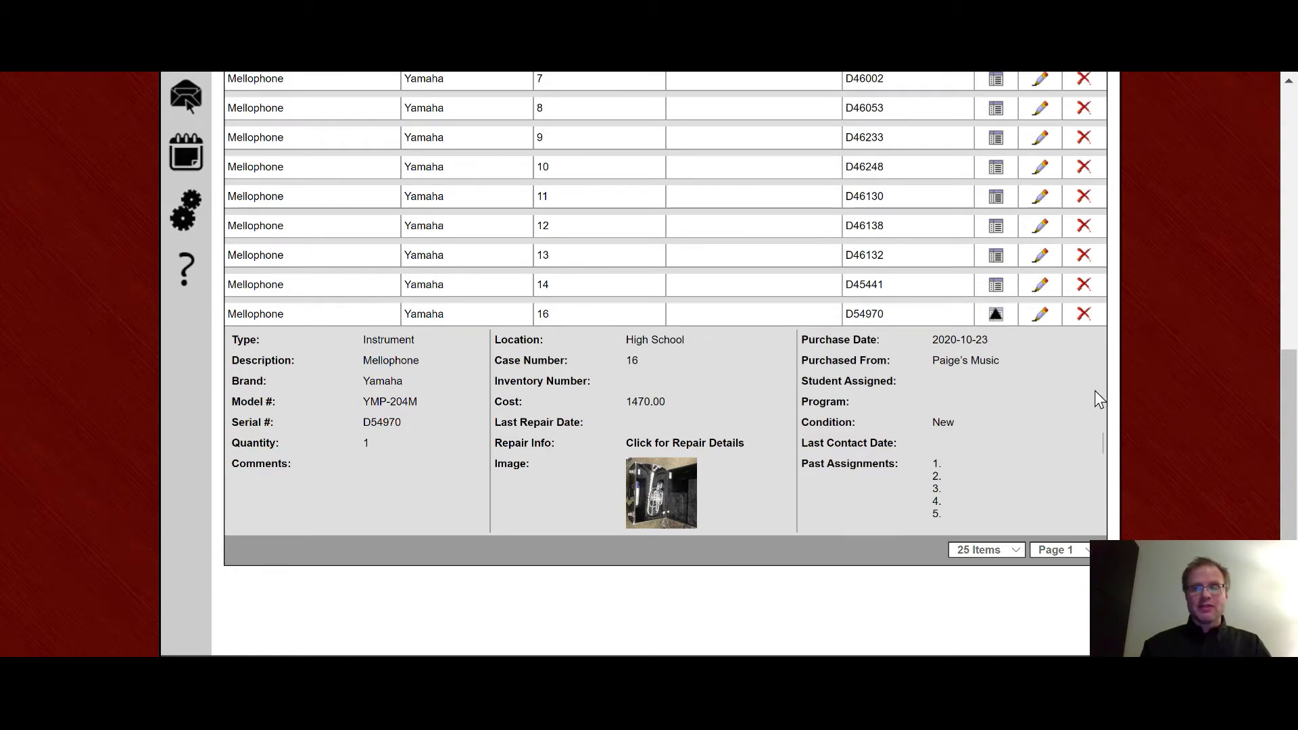
pyautogui.scroll(8, 1100, 399)
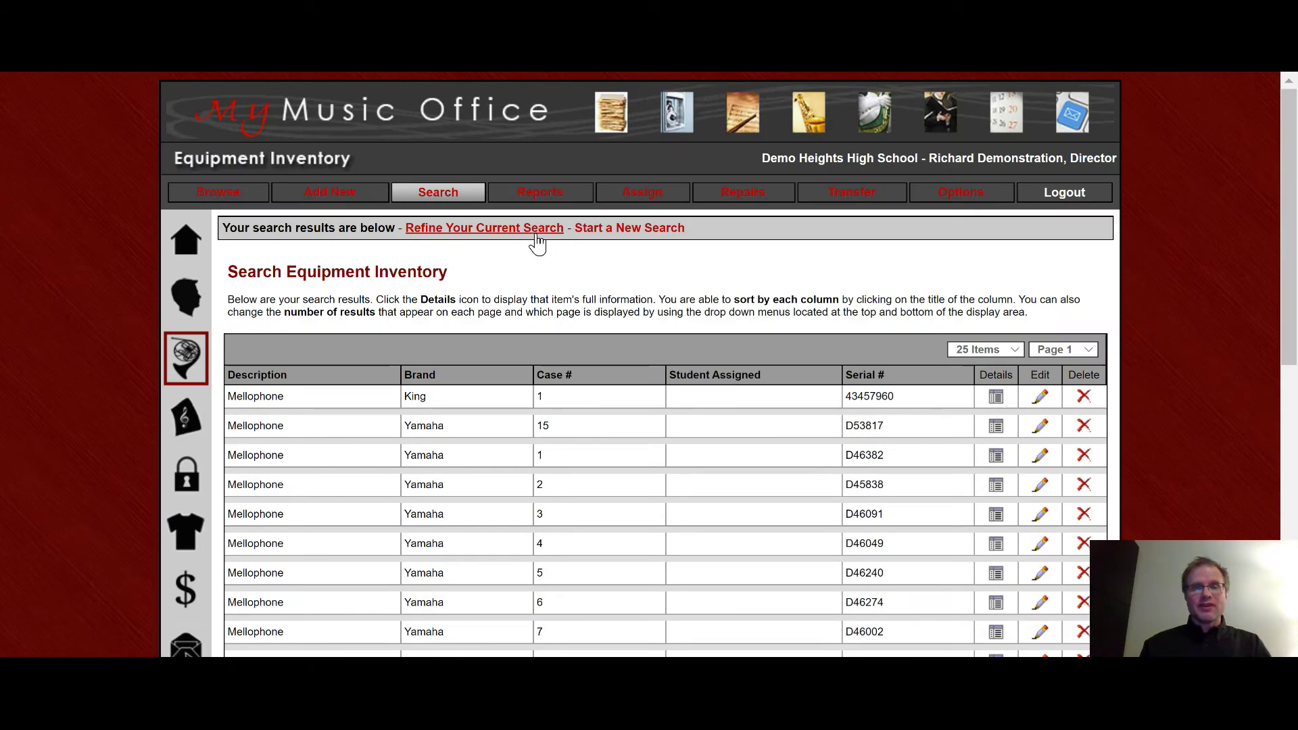
# Refine the Mello search with case number 1 and review the narrowed mellophone results
pyautogui.click(504, 230)
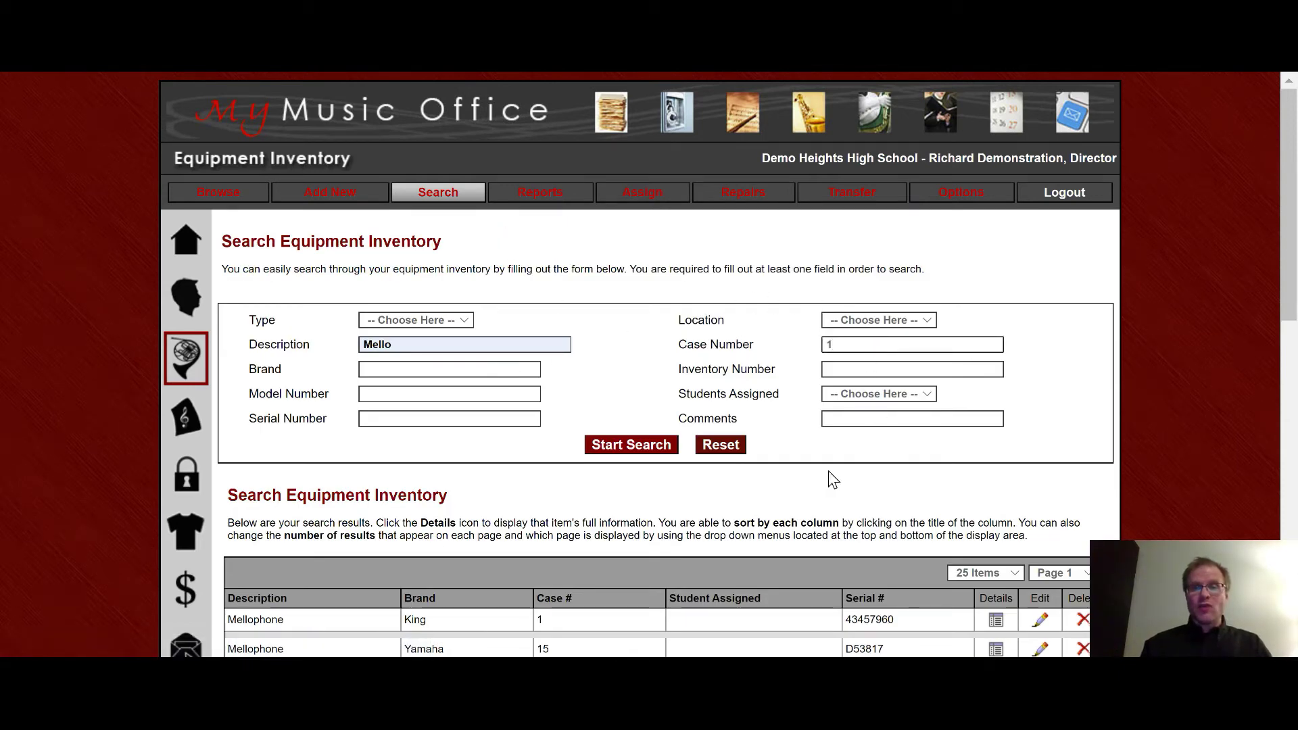
pyautogui.click(638, 441)
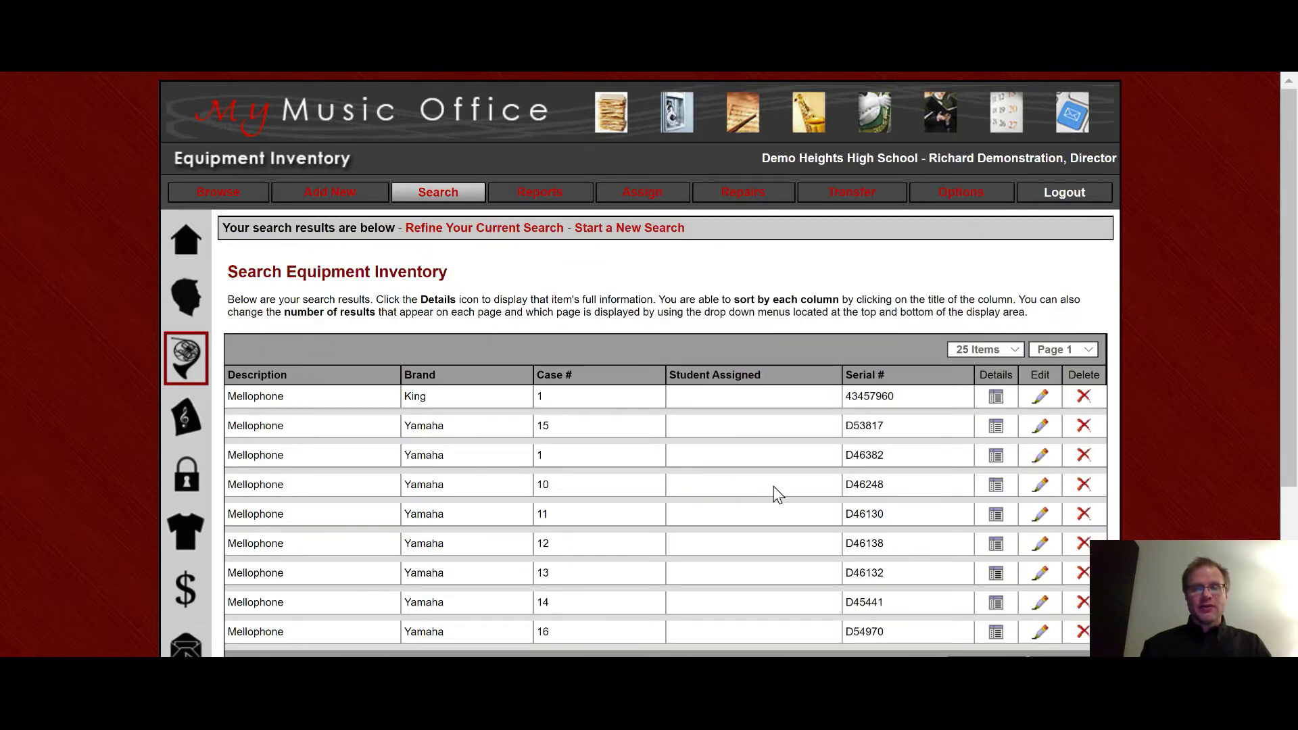
pyautogui.scroll(-1, 777, 494)
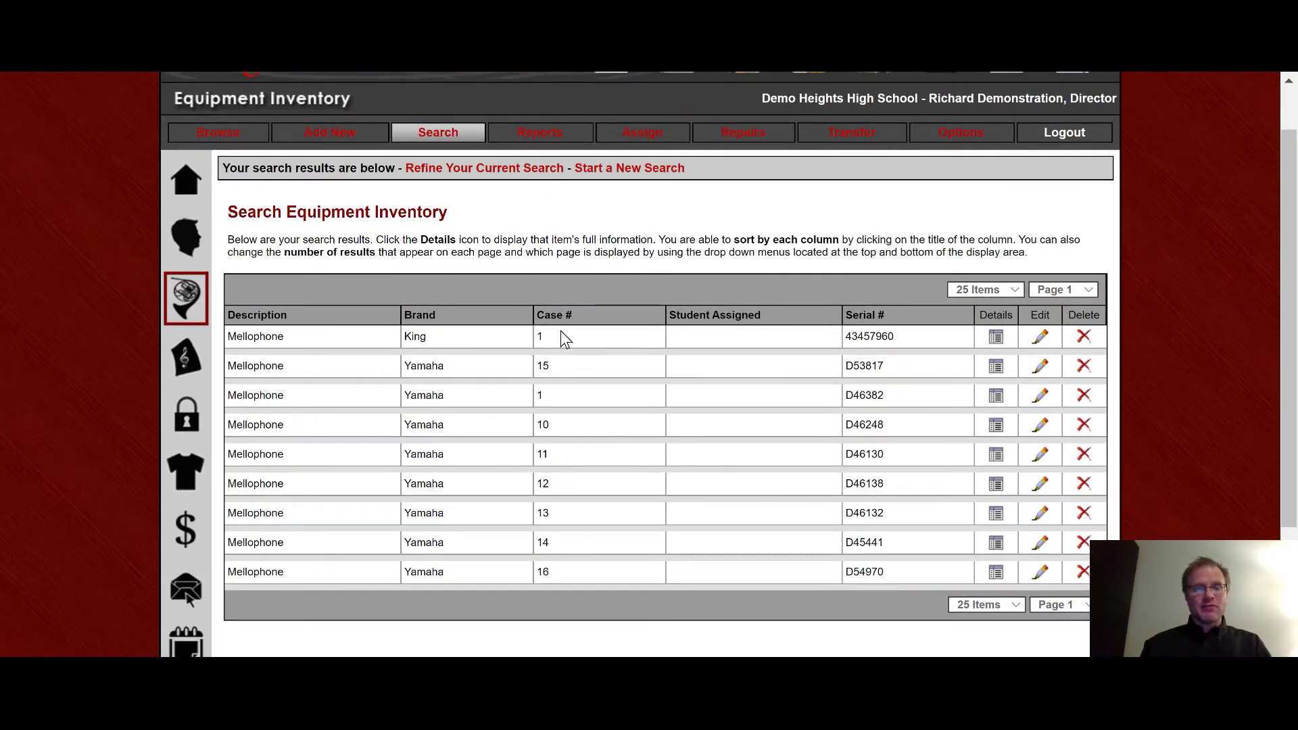
pyautogui.scroll(1, 797, 443)
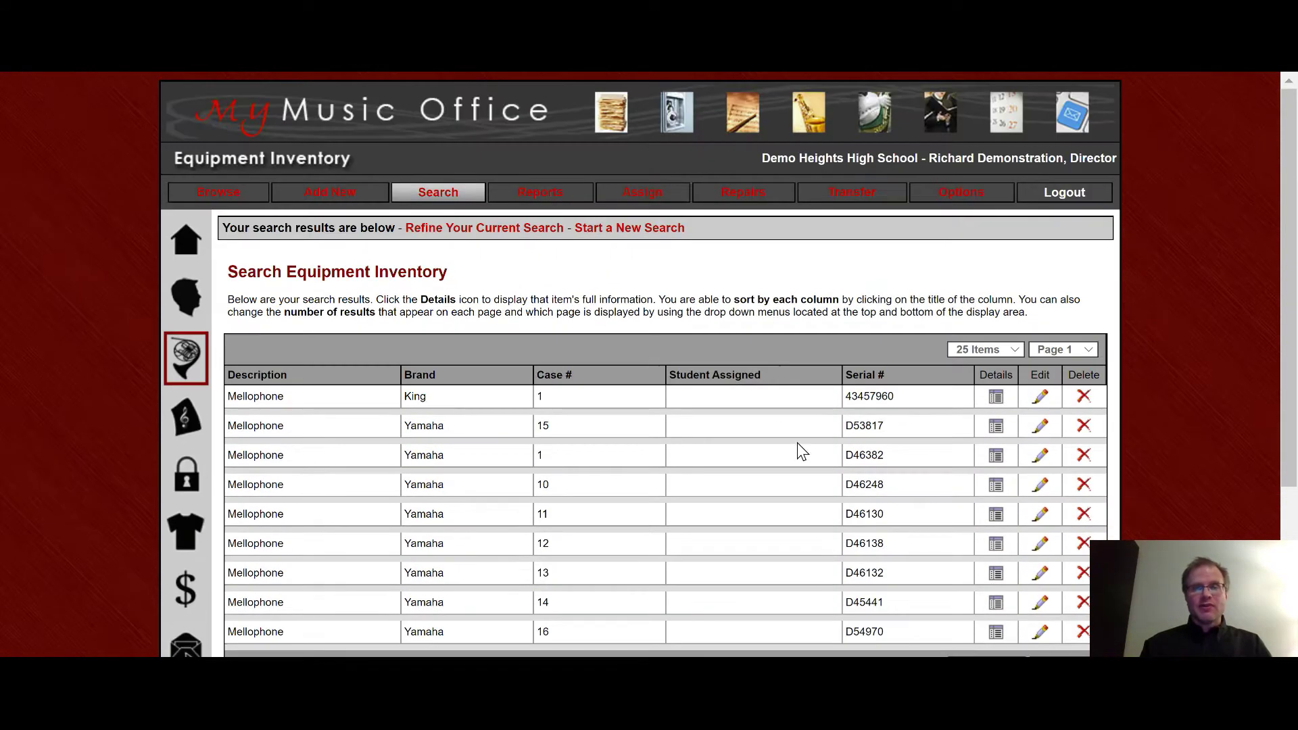
# Search by an assigned student, finding the Kanstul Baritone (Marching) in case 11, and view its details
pyautogui.click(614, 231)
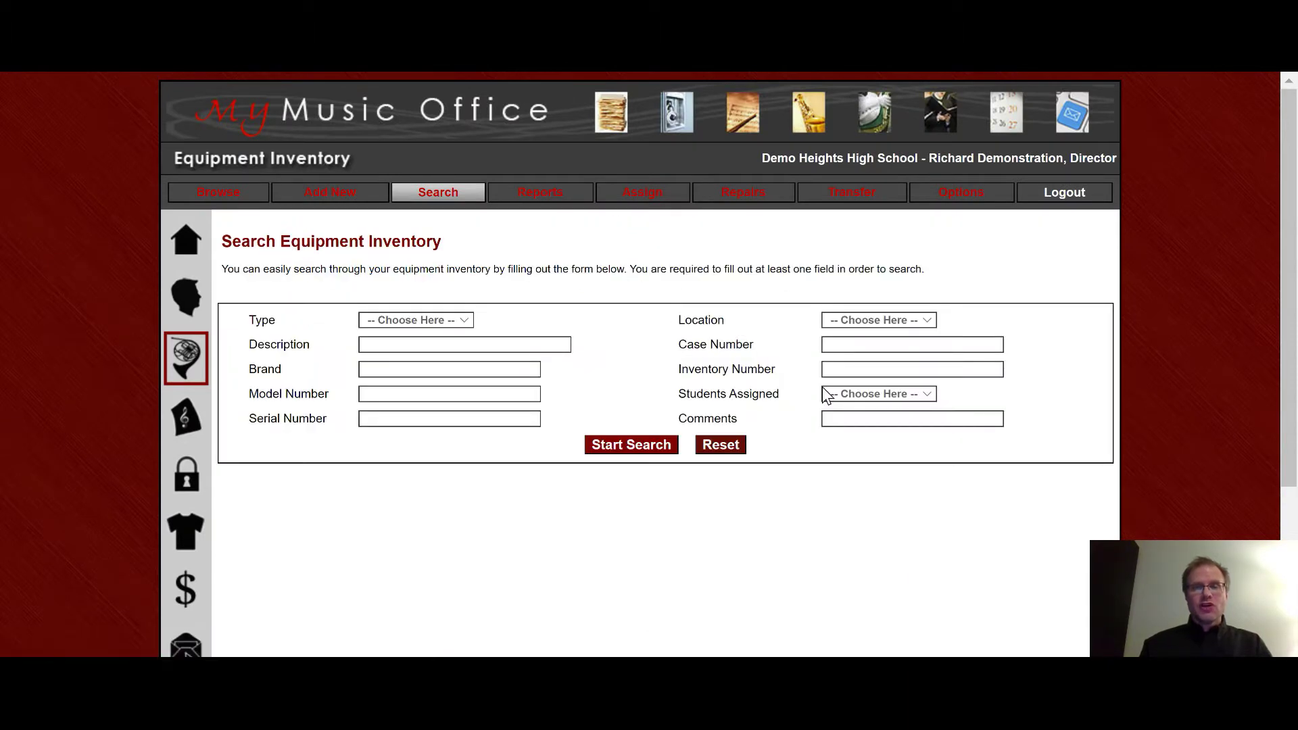
pyautogui.click(884, 394)
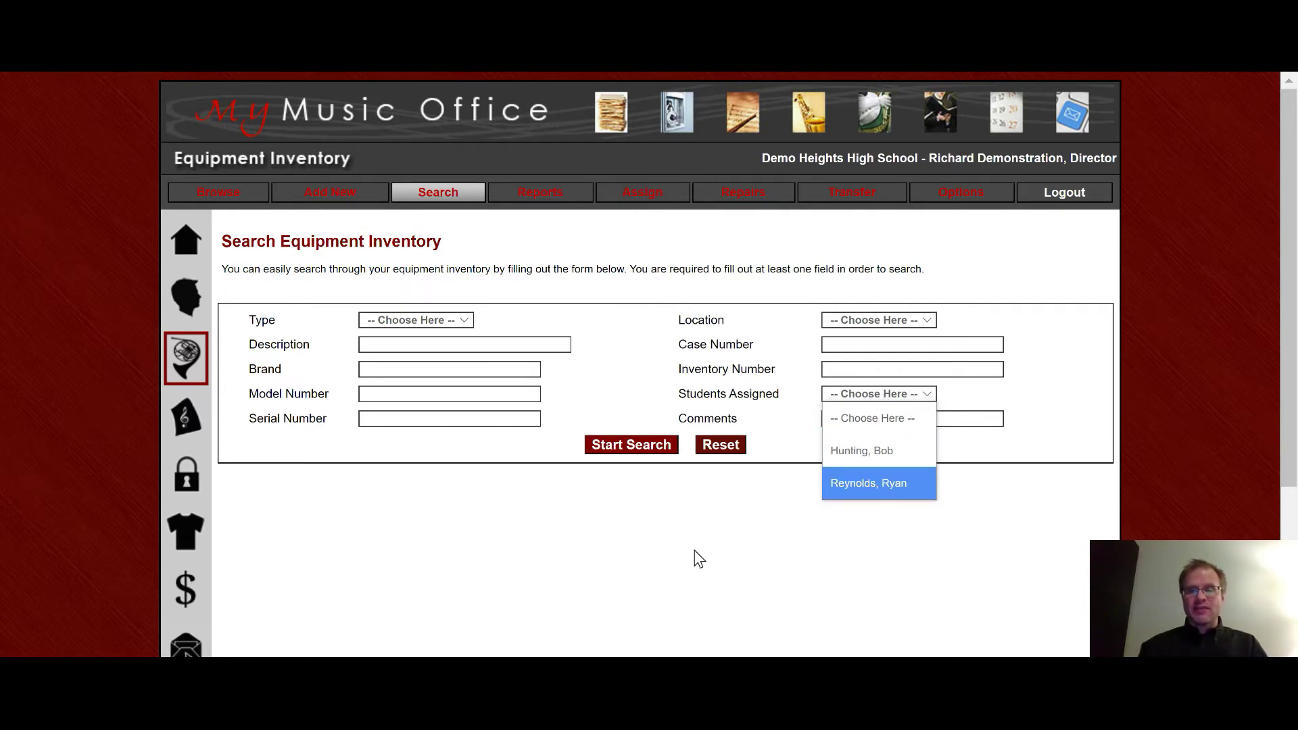
pyautogui.click(867, 484)
pyautogui.click(632, 445)
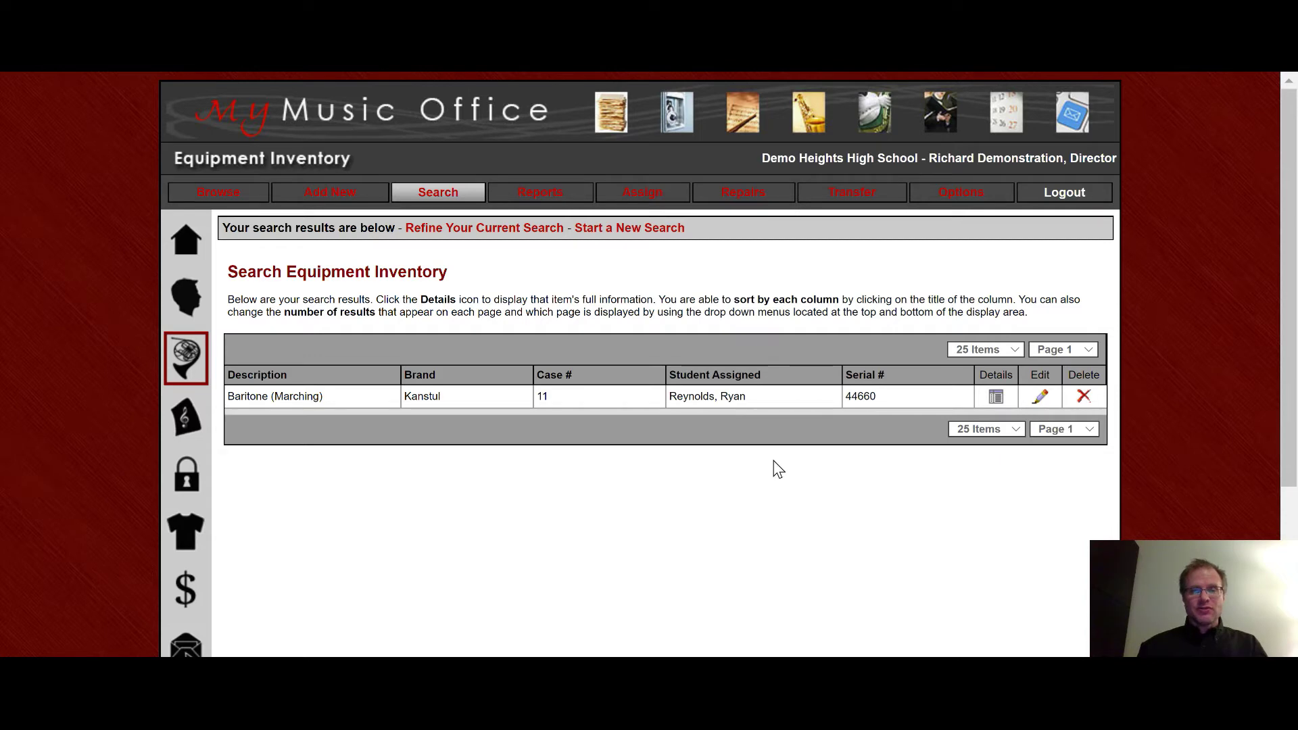
pyautogui.click(994, 396)
pyautogui.click(994, 395)
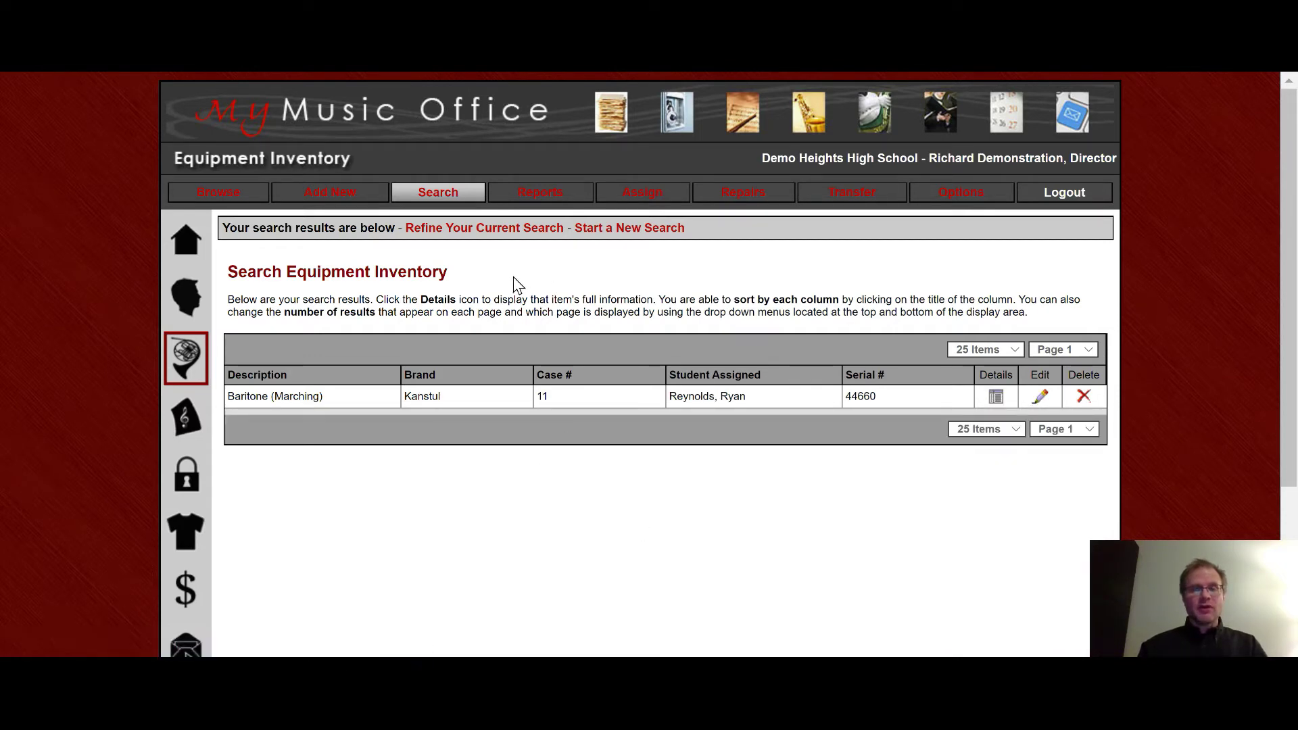
pyautogui.click(532, 196)
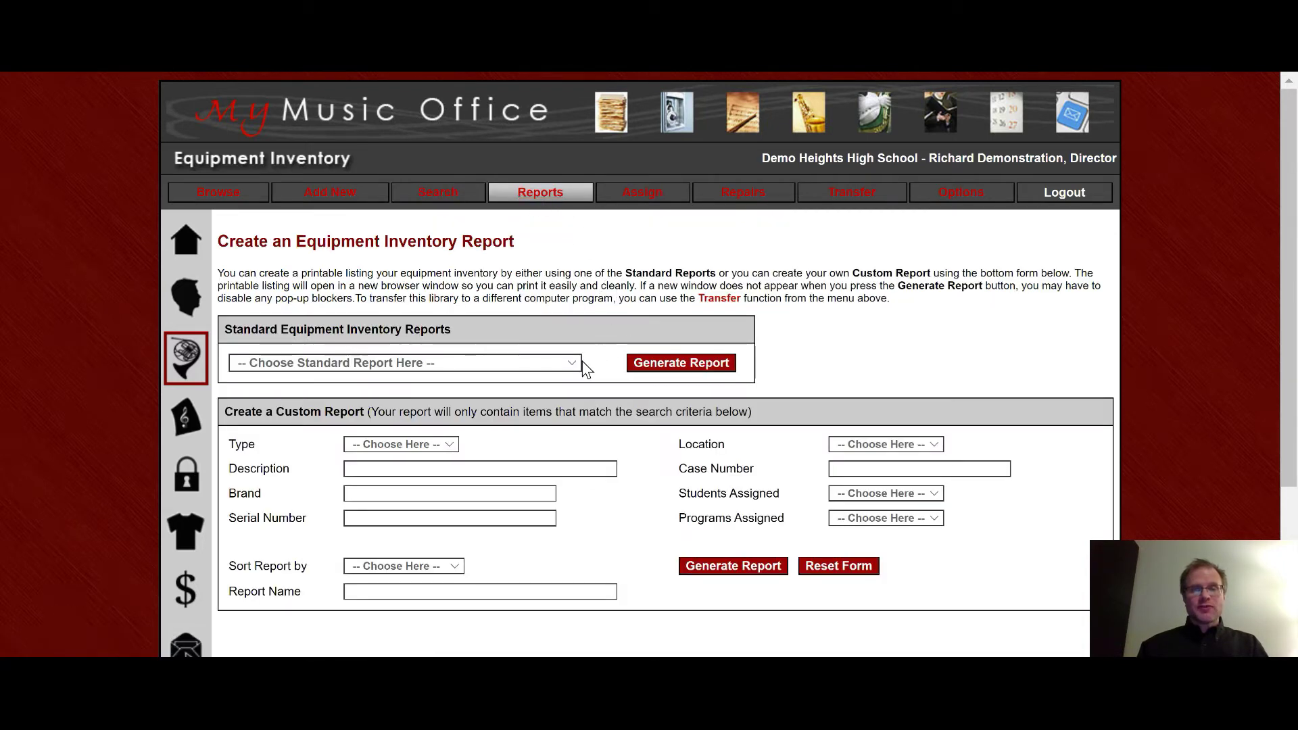
# Generate and close the Full Equipment Inventory report sorted by Student Assigned
pyautogui.click(572, 366)
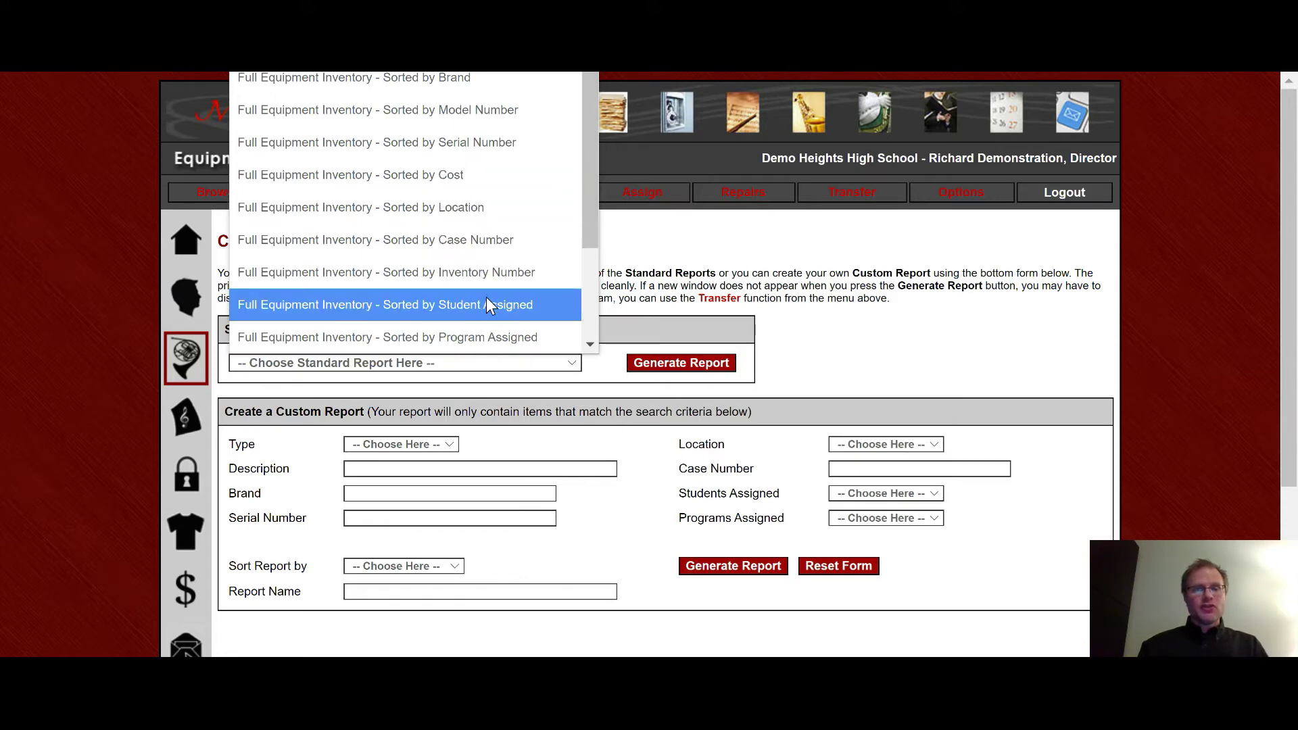
pyautogui.click(425, 305)
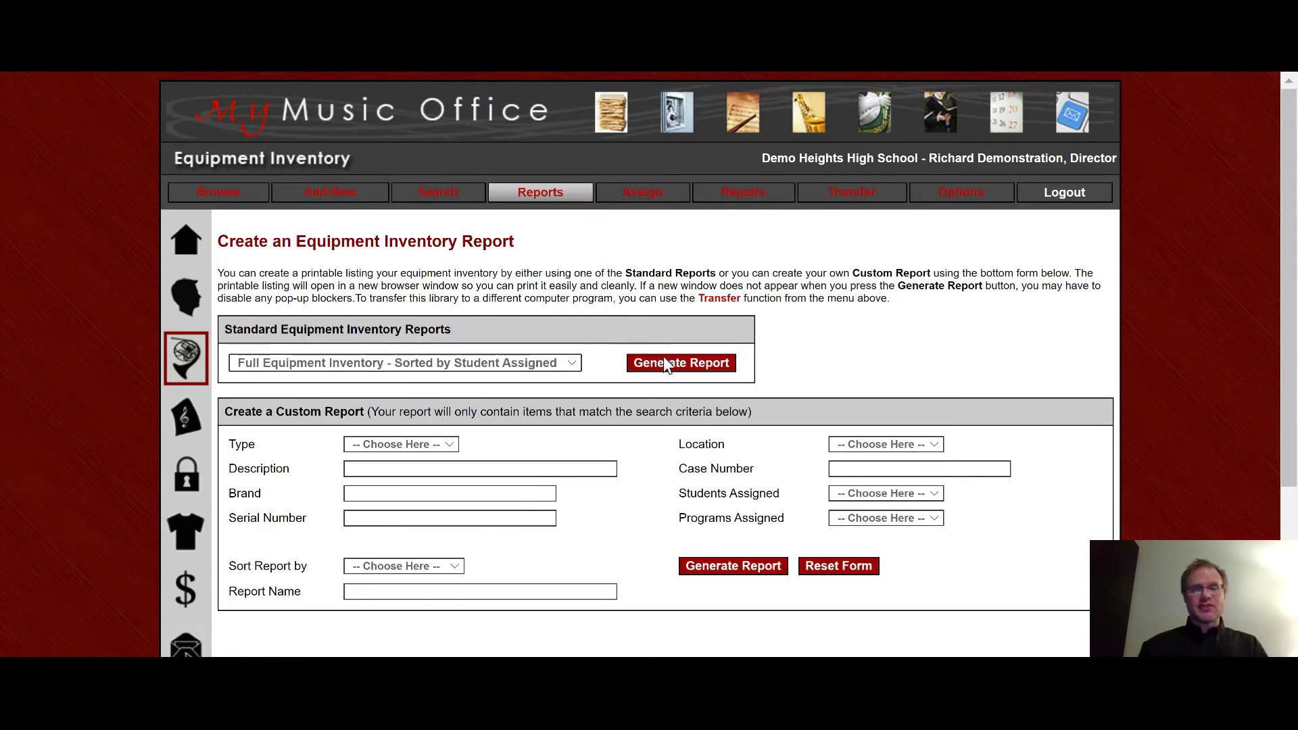
pyautogui.click(690, 367)
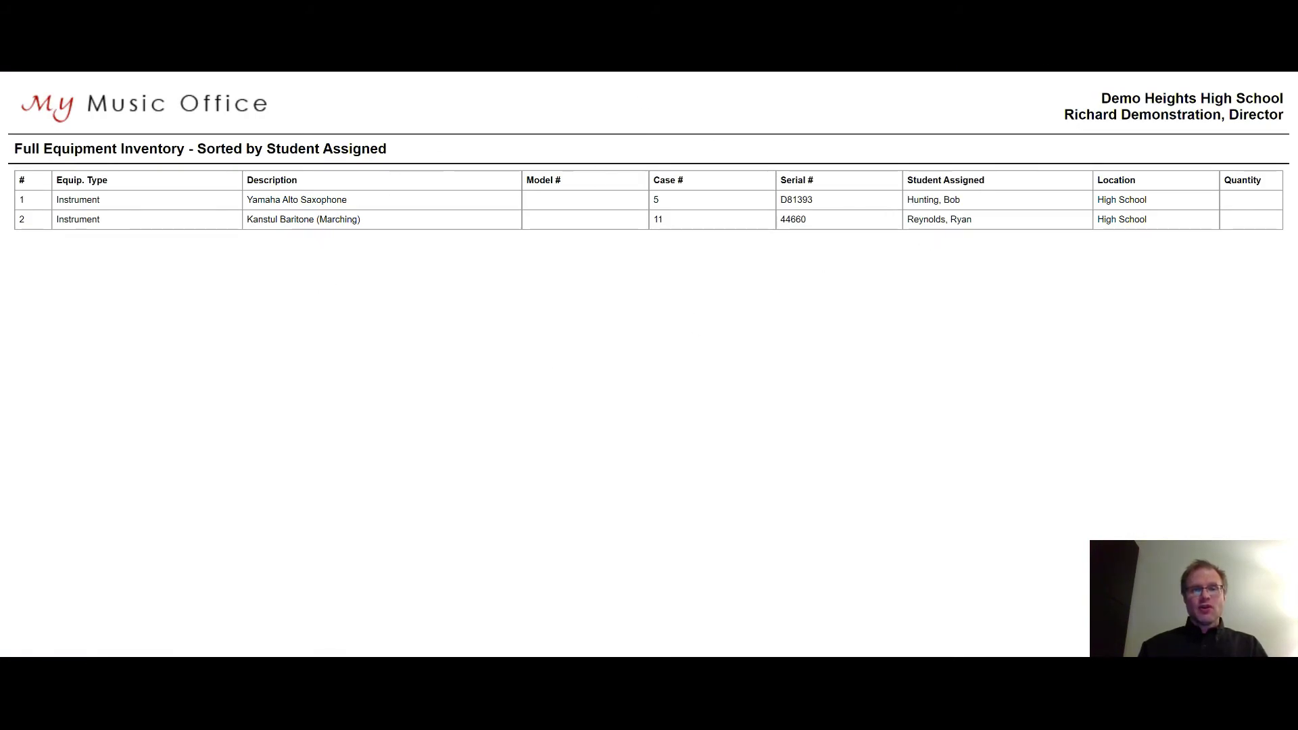
pyautogui.hotkey('ctrl', 'w')
# Generate, review and close the Full Equipment Inventory report sorted by Description
pyautogui.click(472, 365)
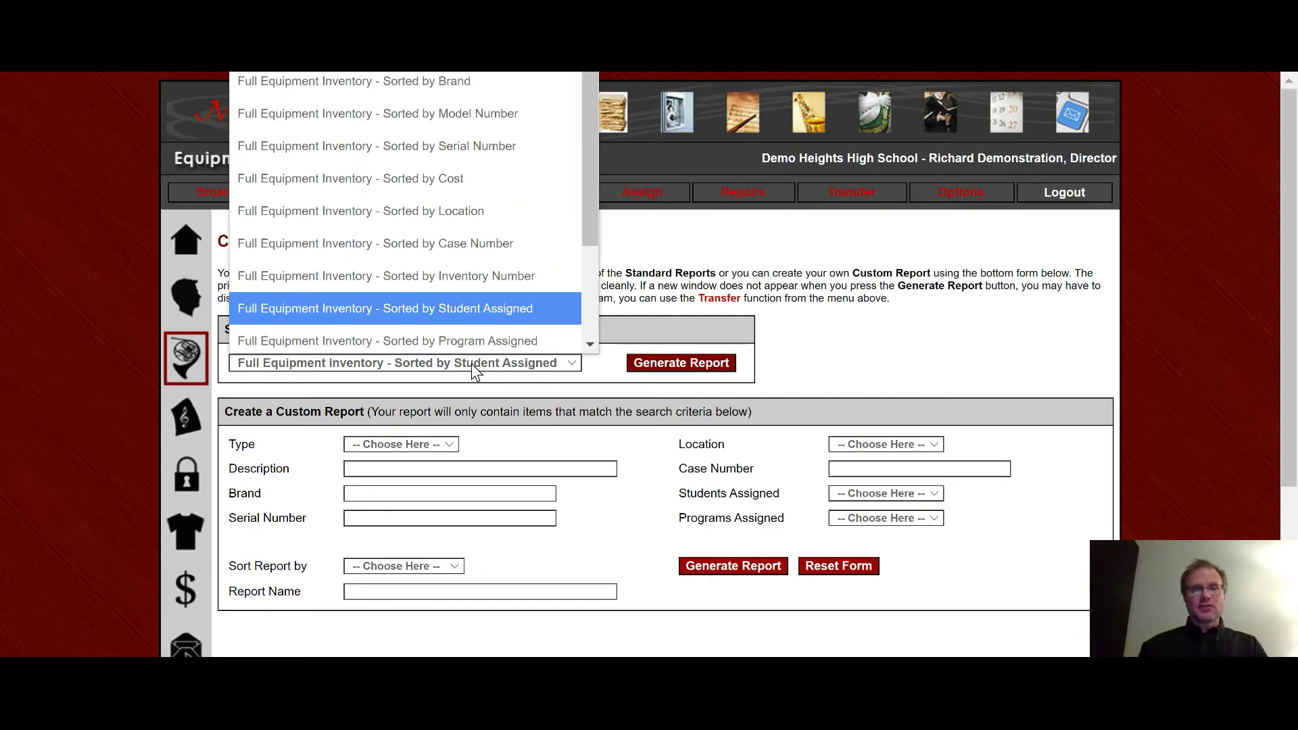
pyautogui.click(408, 74)
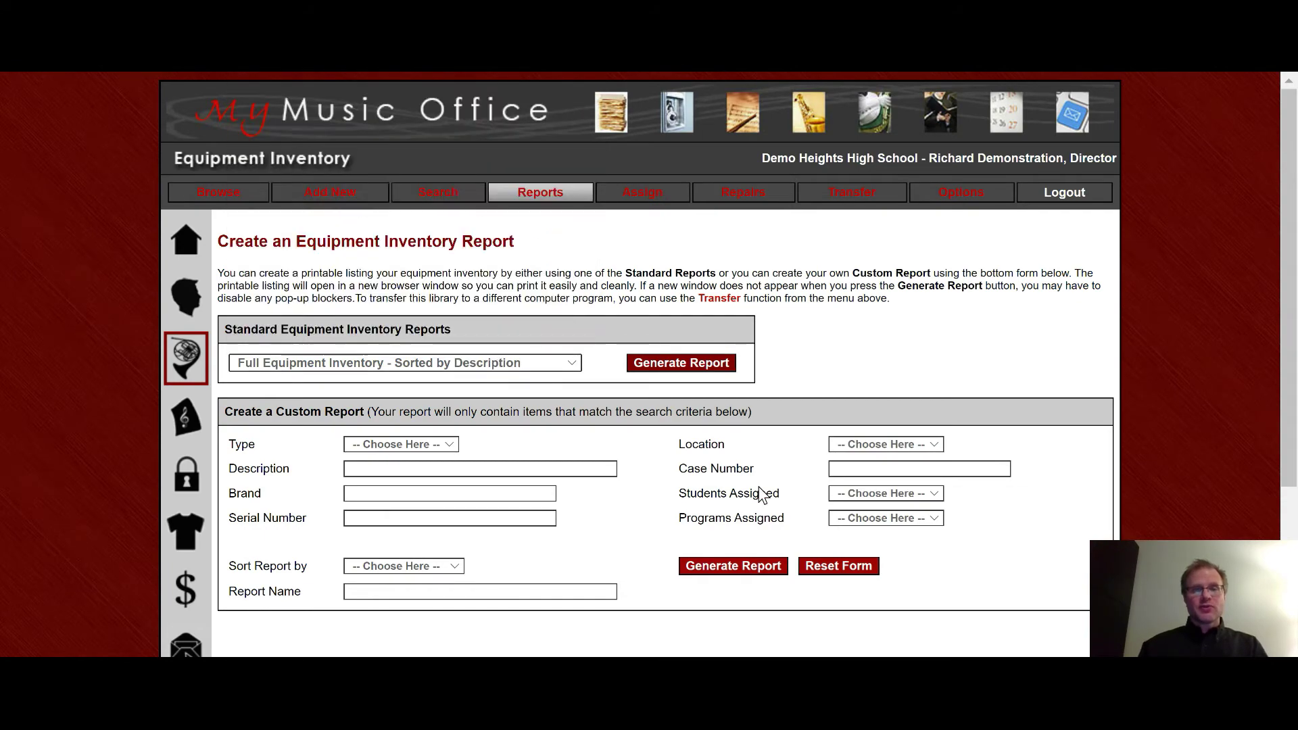
pyautogui.click(686, 365)
pyautogui.scroll(-10, 984, 497)
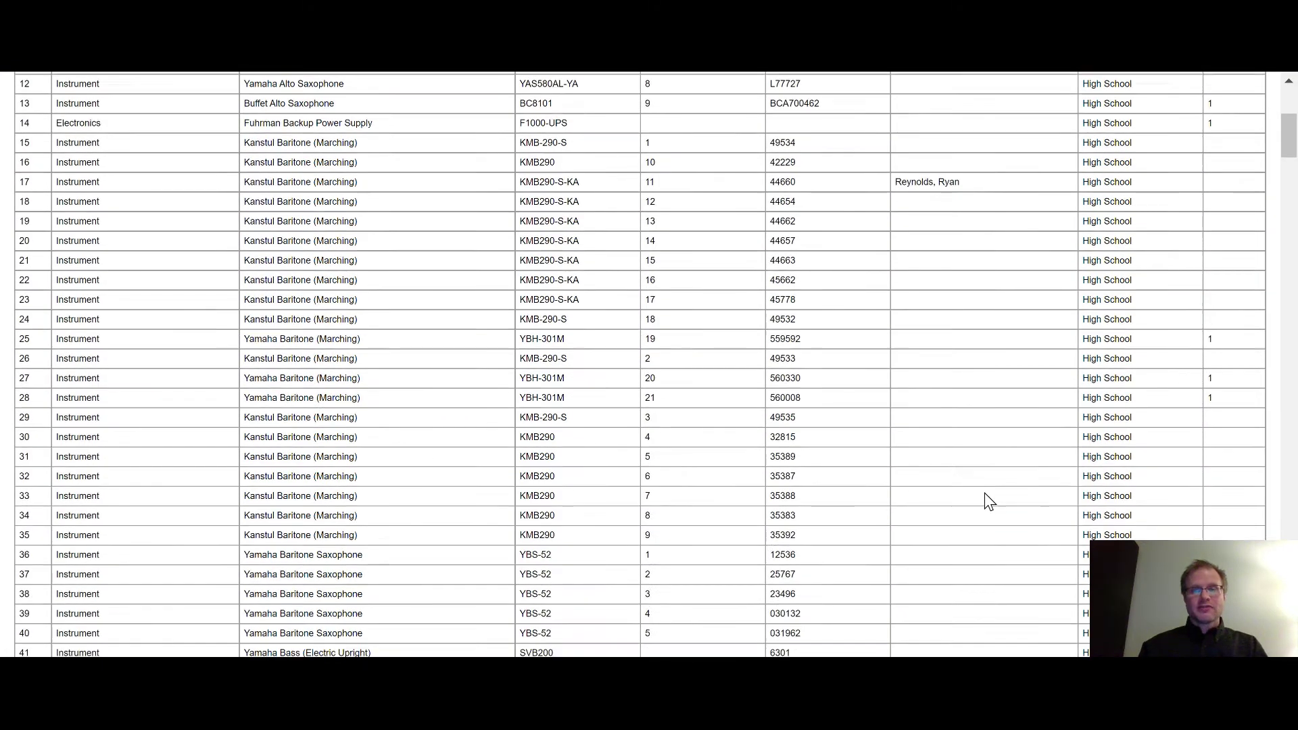
pyautogui.scroll(10, 985, 493)
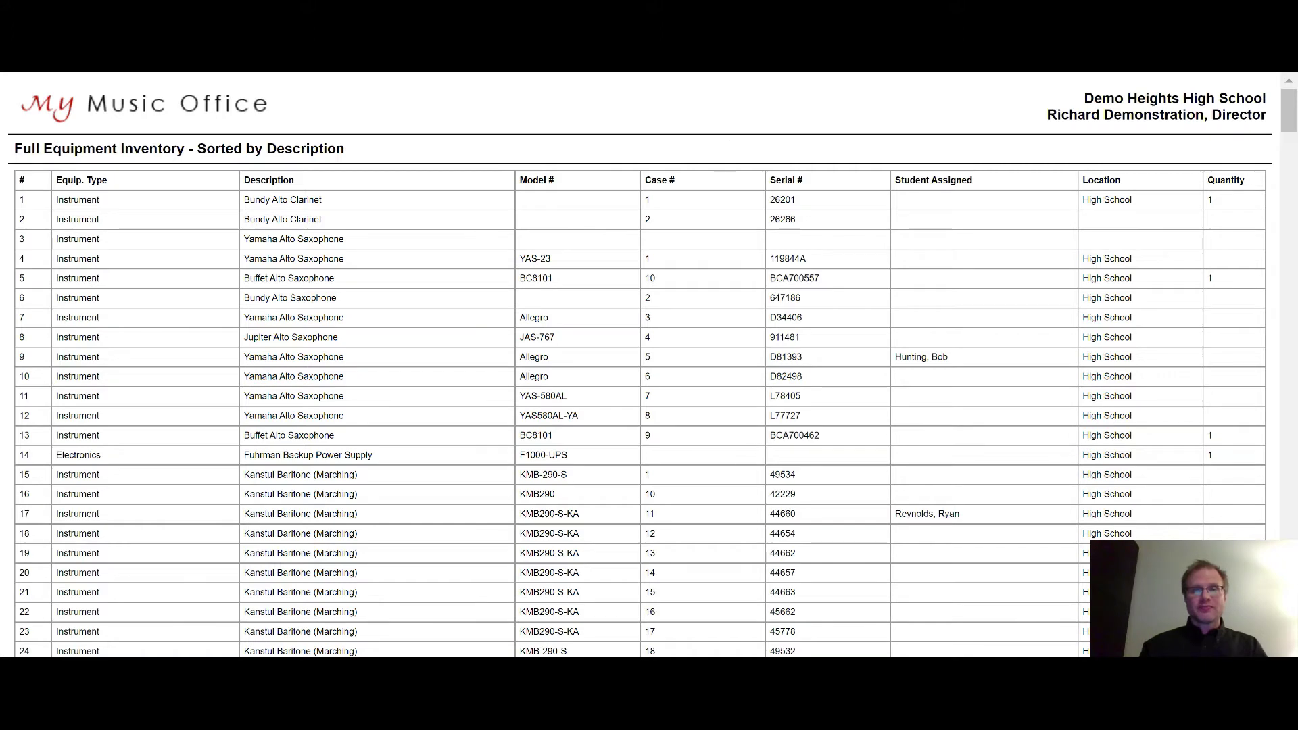
pyautogui.hotkey('ctrl', 'w')
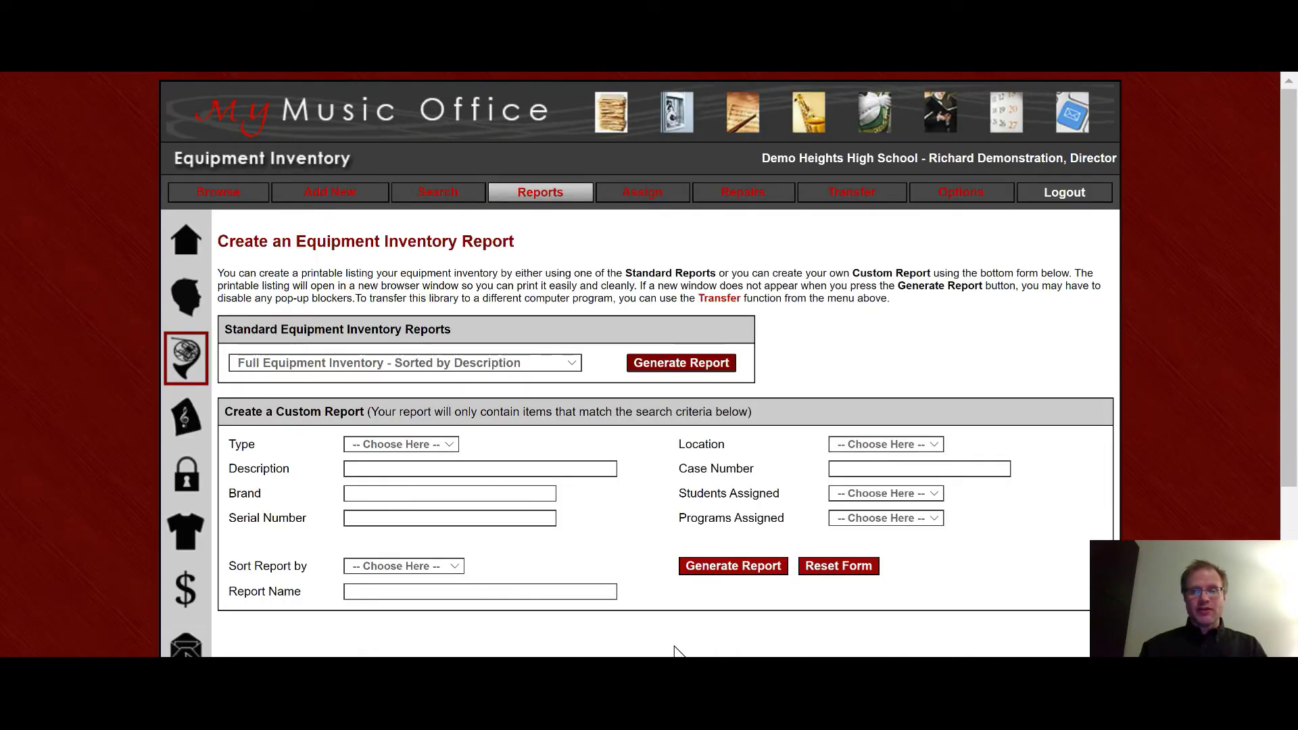
# Generate and close a custom 'Alto Report' filtered to Alto and Yamaha, sorted by Description
pyautogui.click(457, 475)
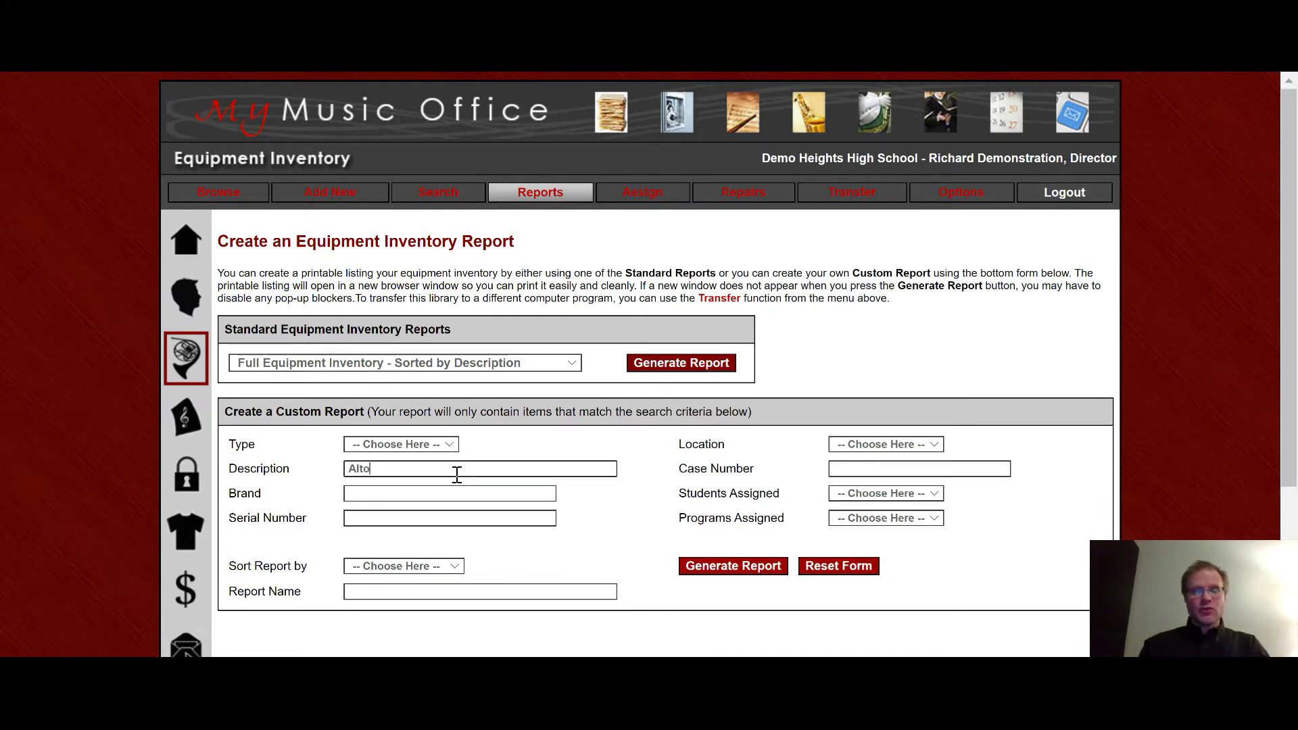
pyautogui.press('Tab')
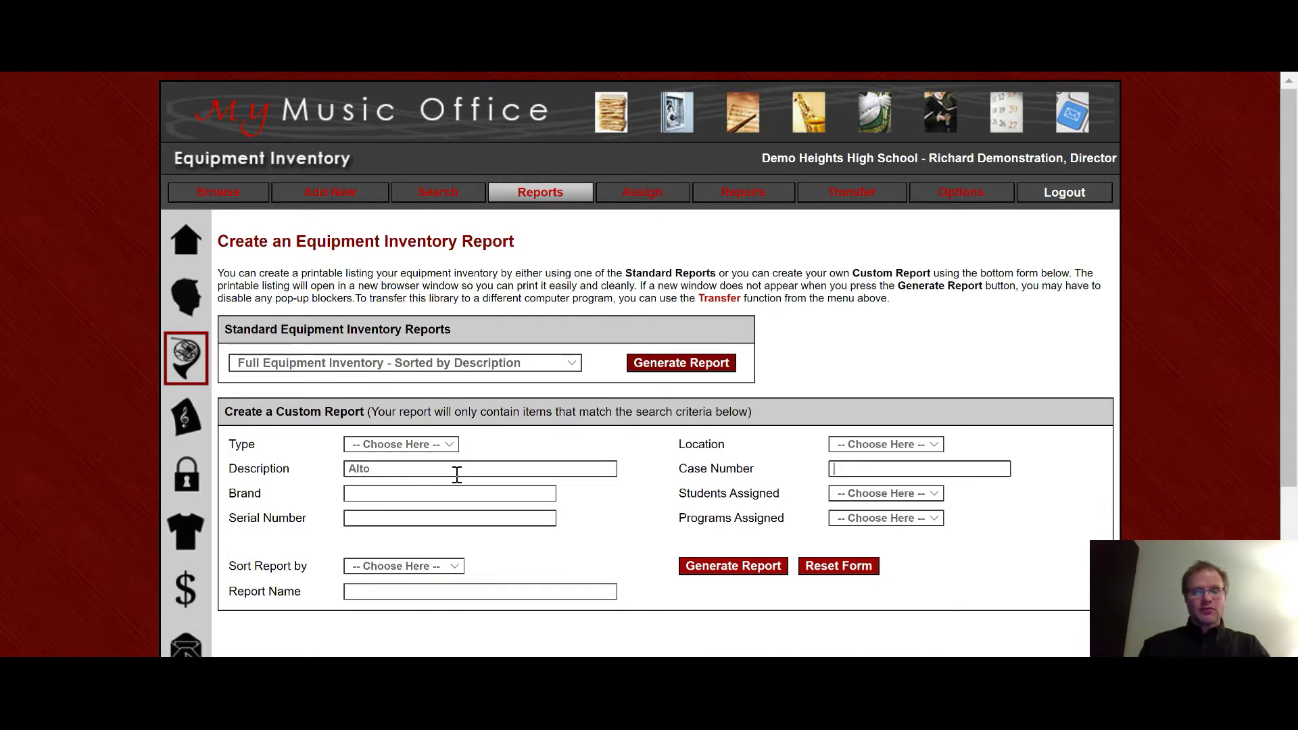
pyautogui.click(422, 496)
pyautogui.write('Yamaha')
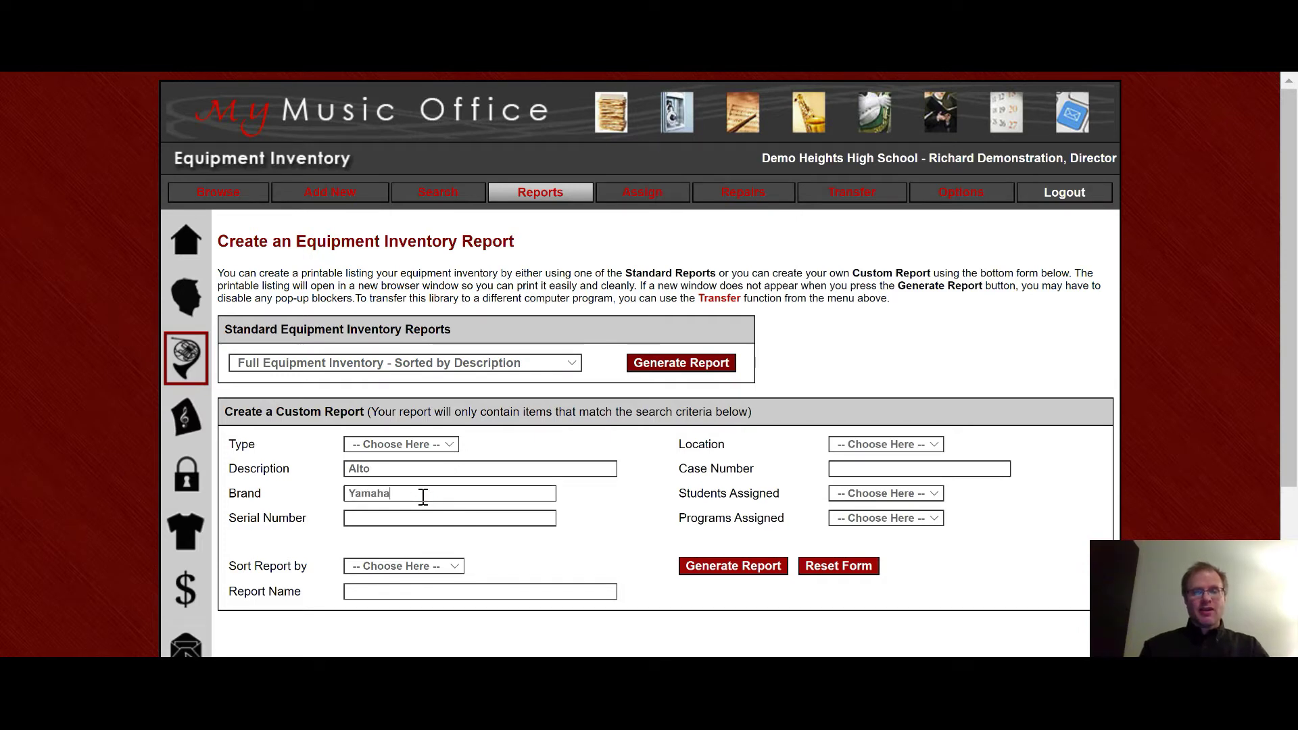
pyautogui.click(404, 566)
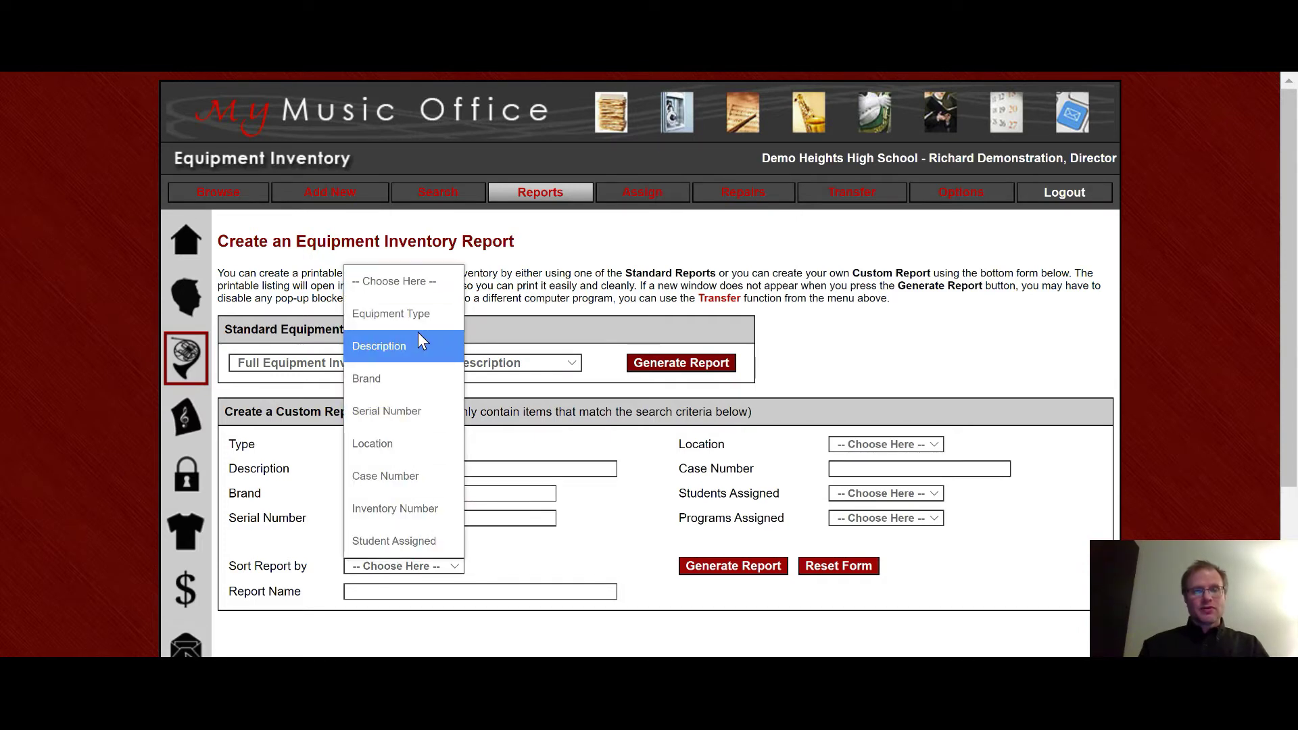
pyautogui.click(408, 346)
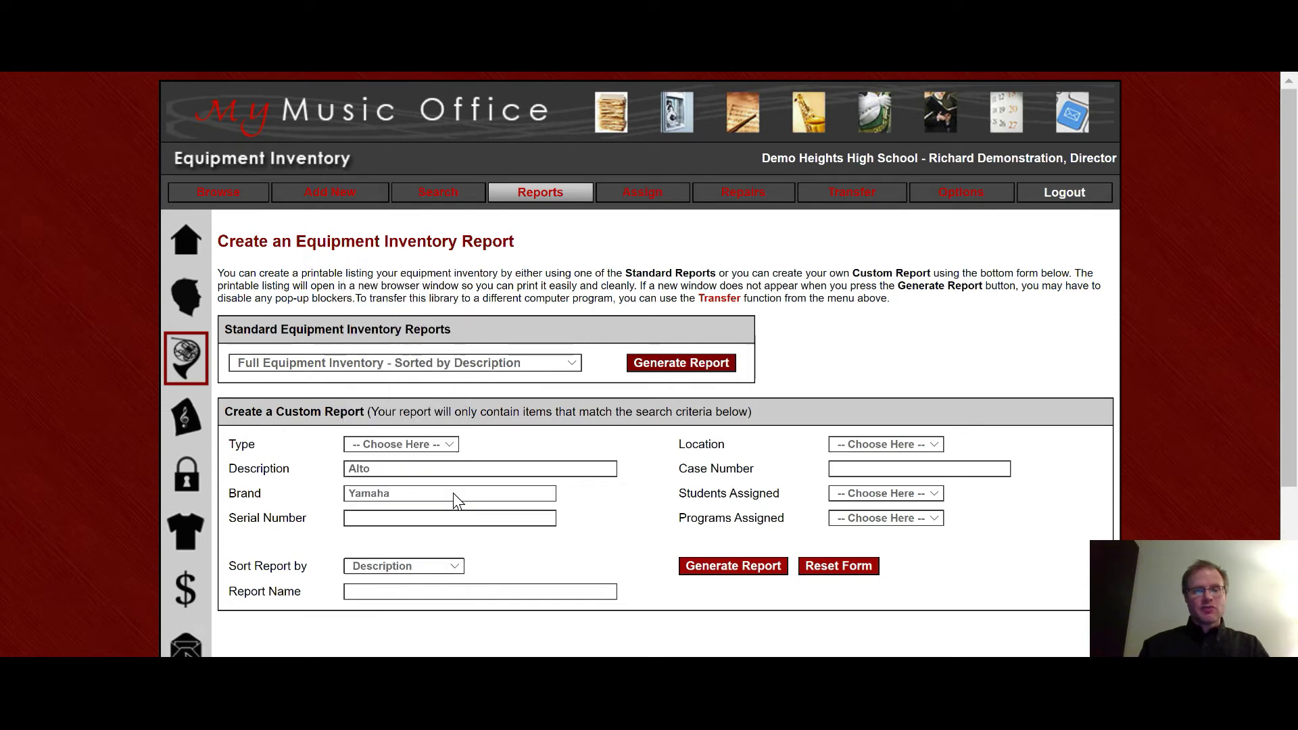
pyautogui.click(527, 592)
pyautogui.write('A')
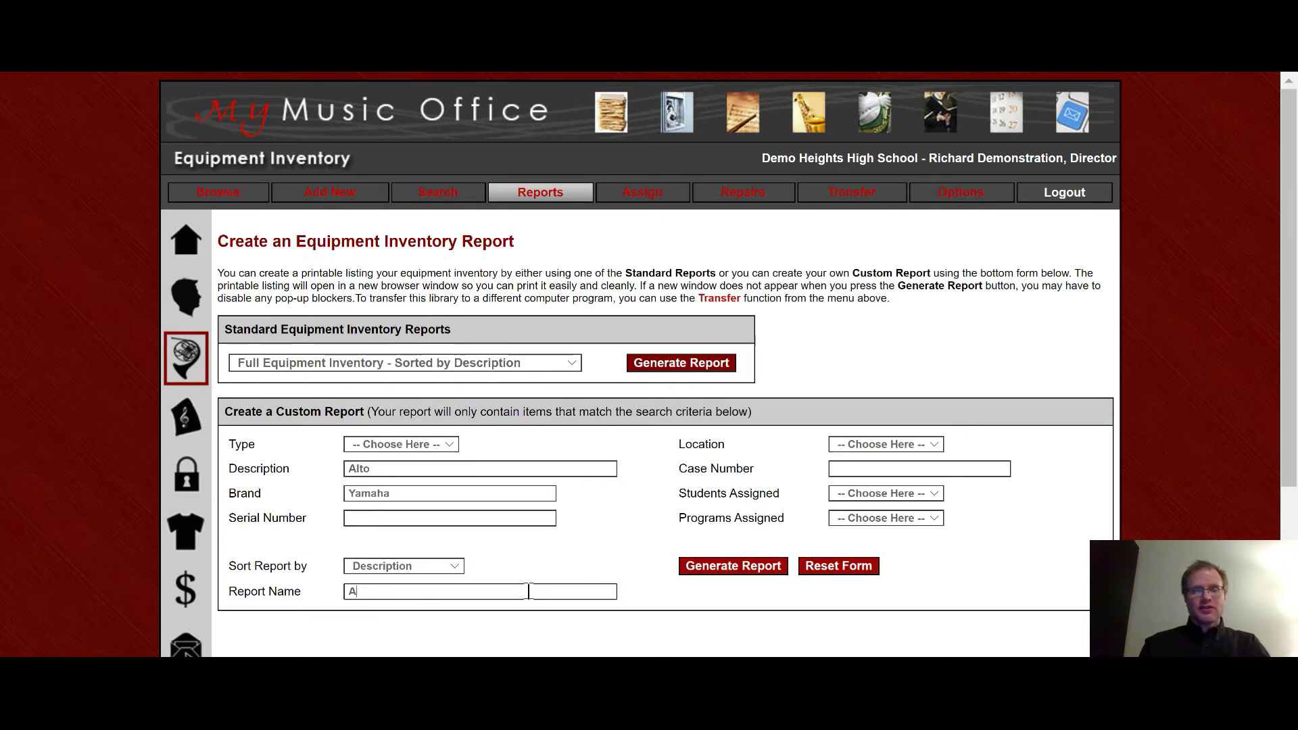
pyautogui.write('lto Report')
pyautogui.click(724, 569)
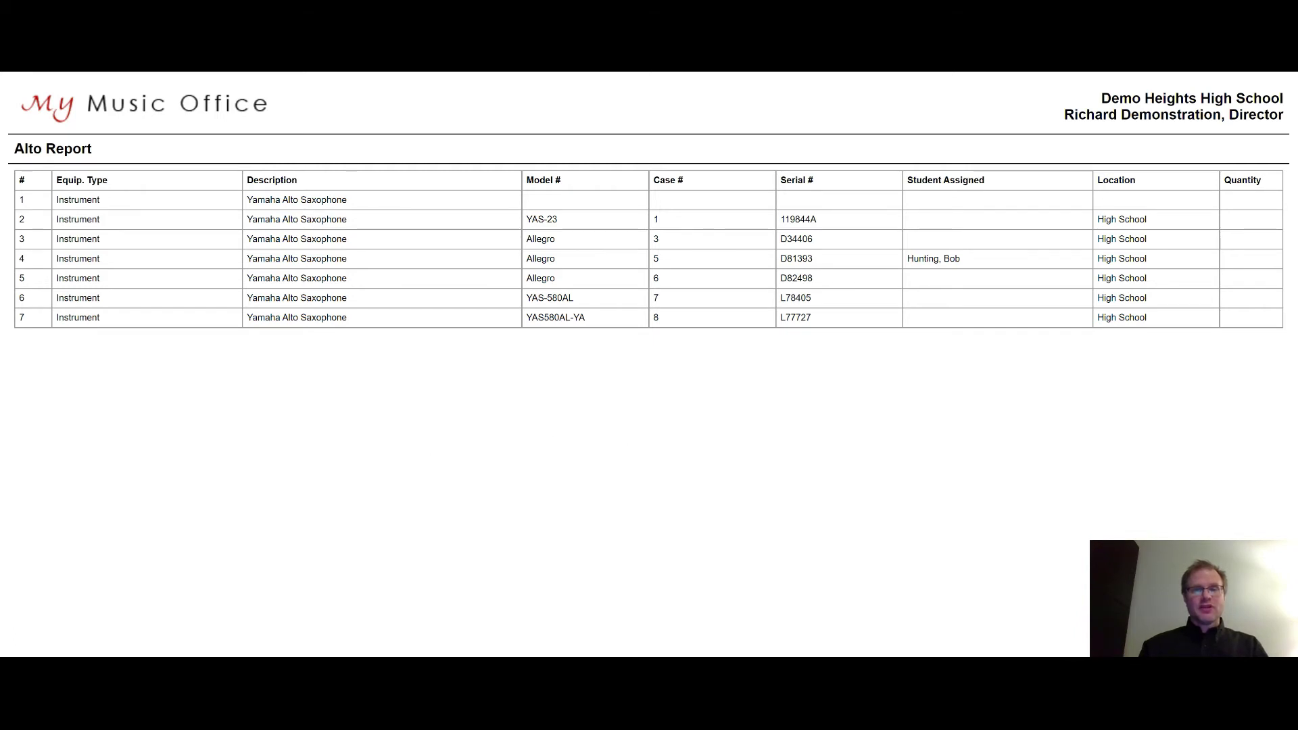
pyautogui.hotkey('ctrl', 'w')
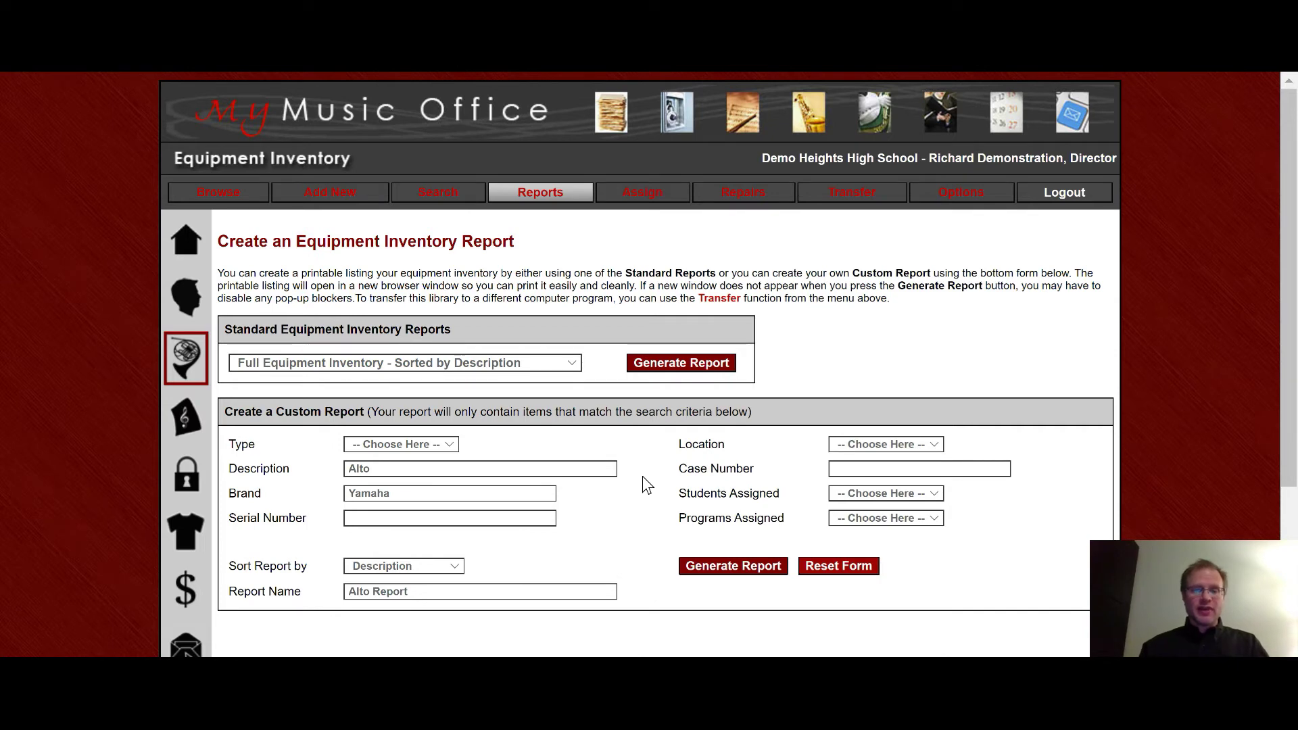
pyautogui.click(643, 196)
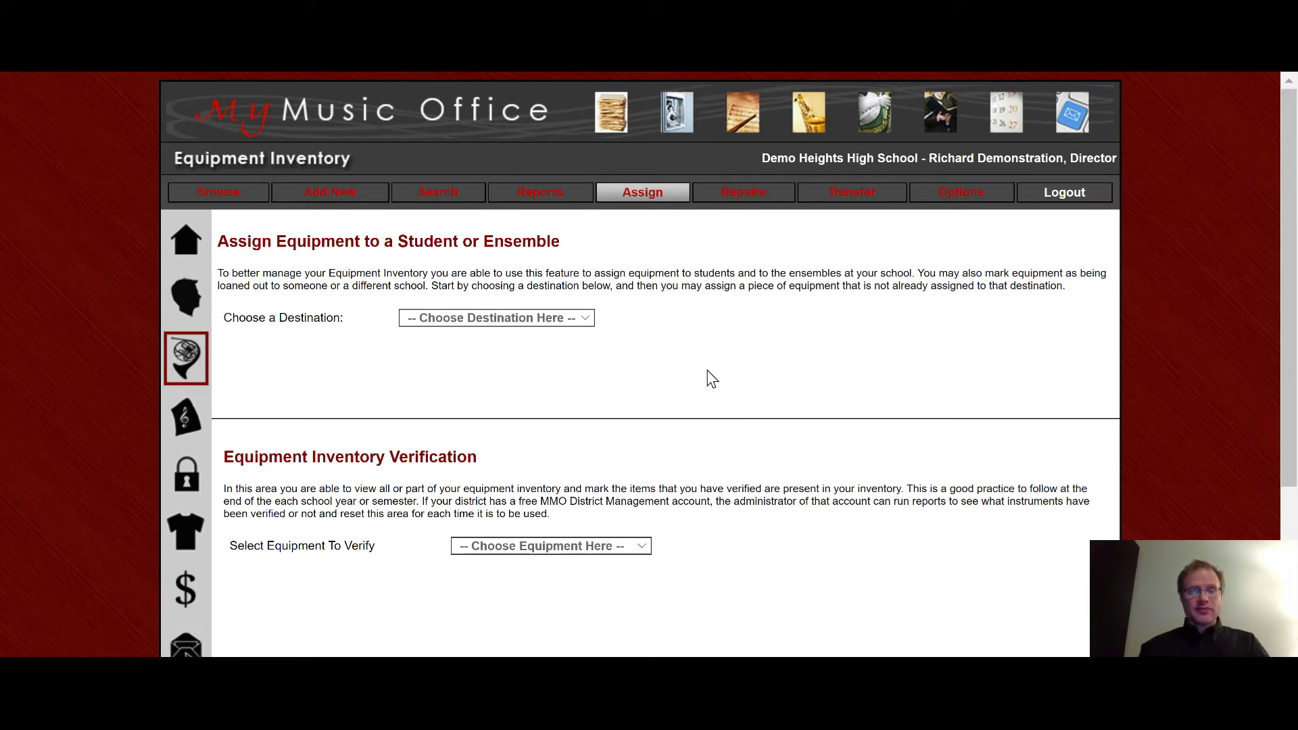
# Assign to a student and pick the one holding the Yamaha Alto Saxophone, case 5
pyautogui.click(581, 317)
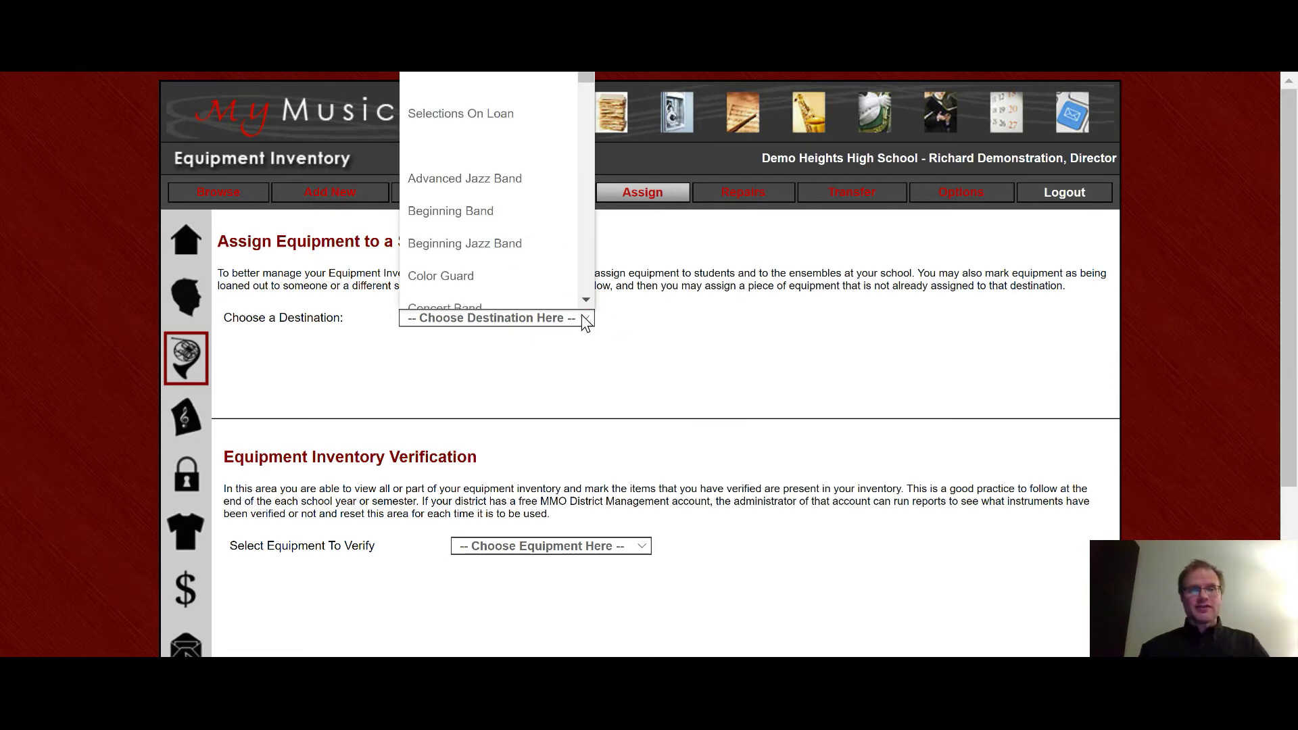
pyautogui.click(493, 76)
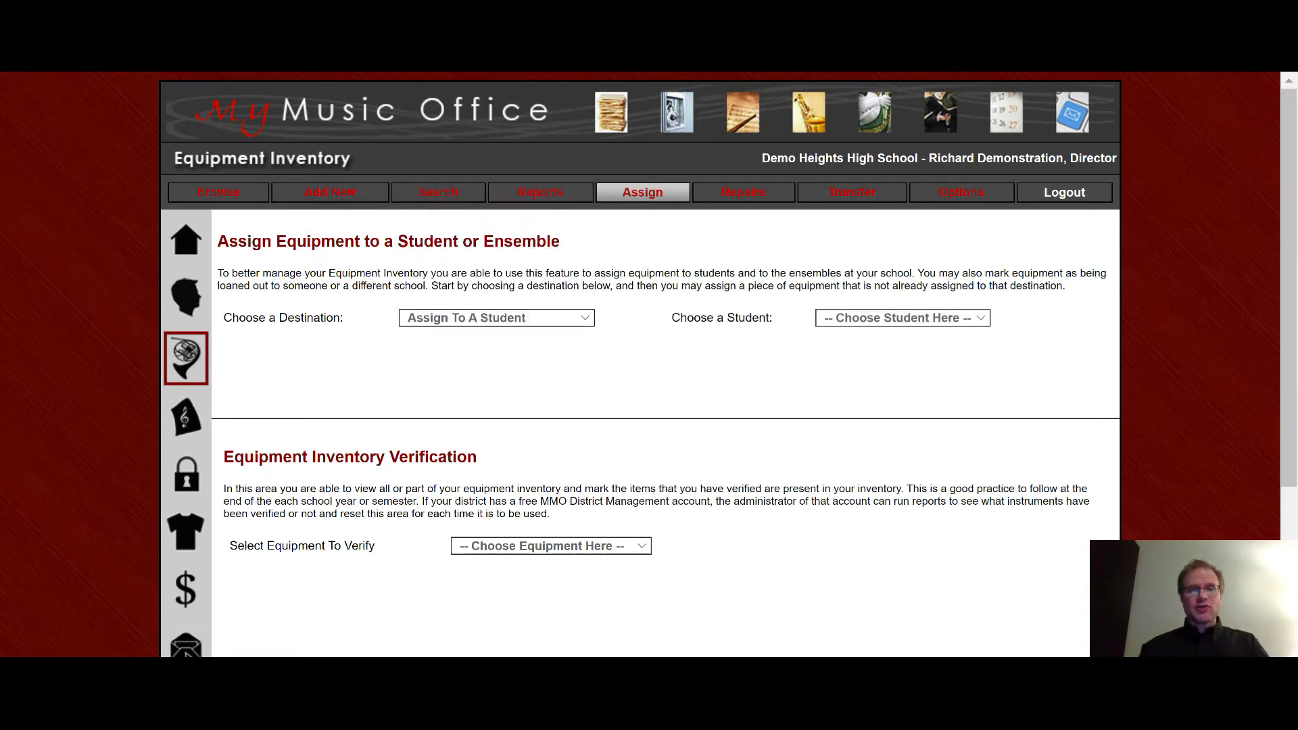
pyautogui.click(872, 315)
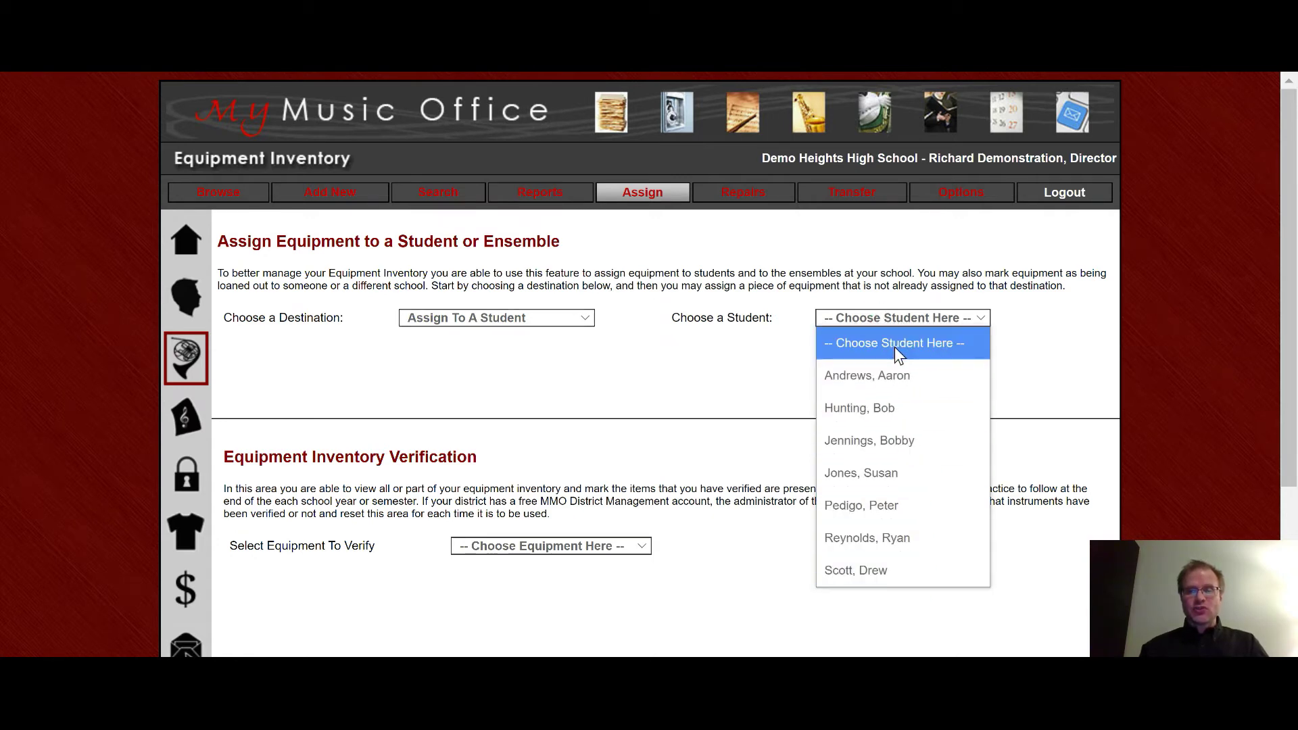
pyautogui.click(900, 509)
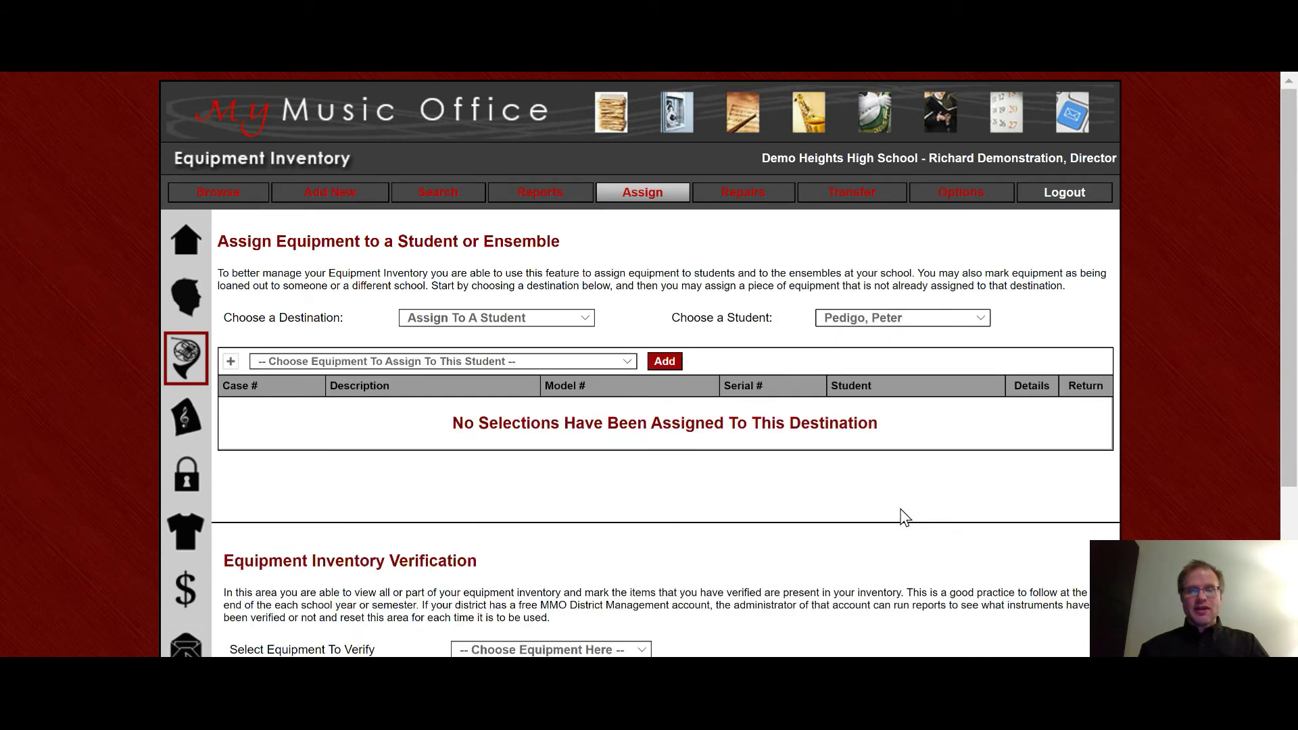
pyautogui.click(910, 315)
pyautogui.click(895, 408)
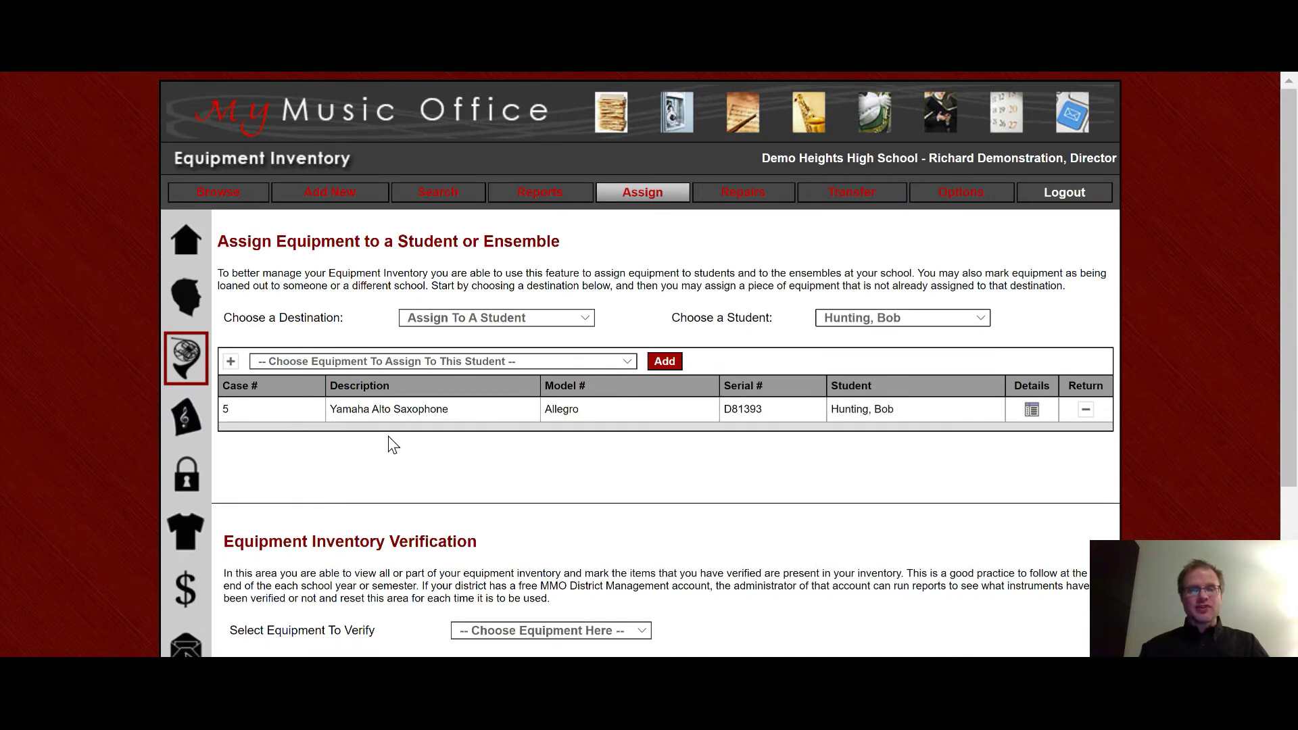
# Check the saxophone's details, assign the LP Maracca (wood) to the student, then return it
pyautogui.click(1032, 411)
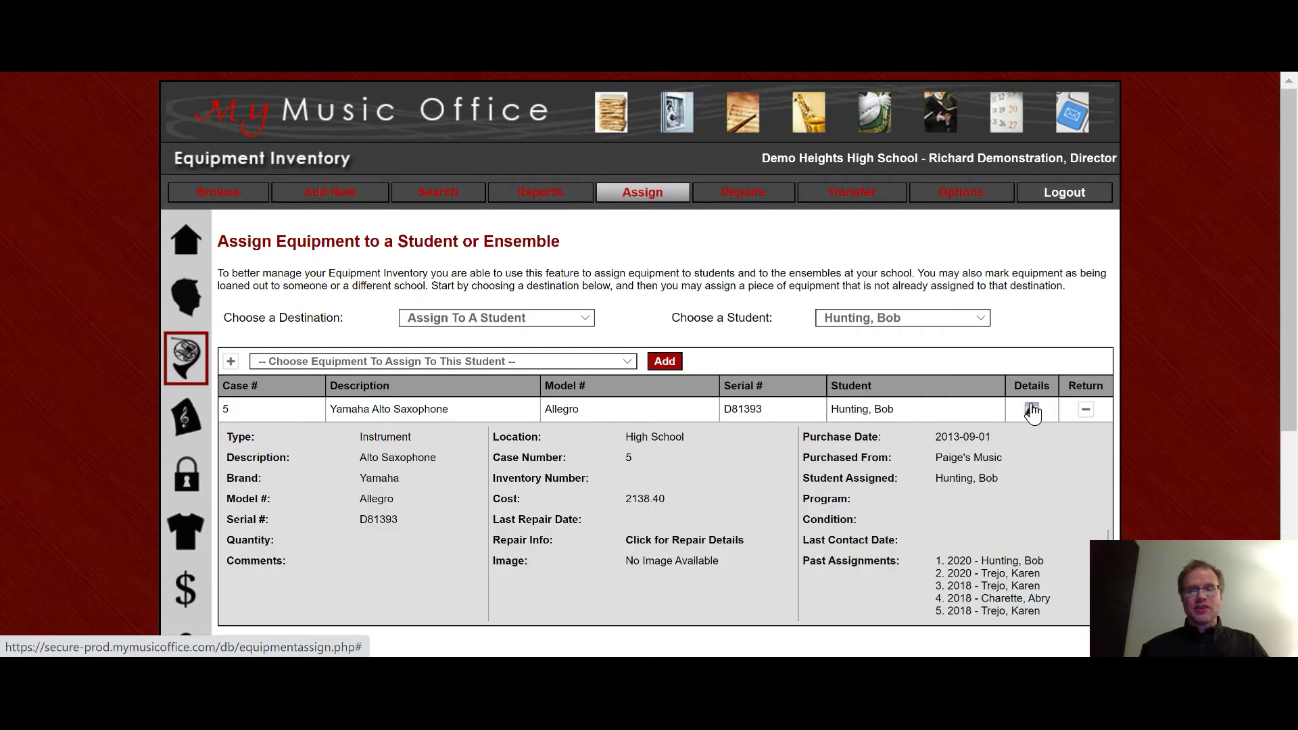
pyautogui.click(1032, 411)
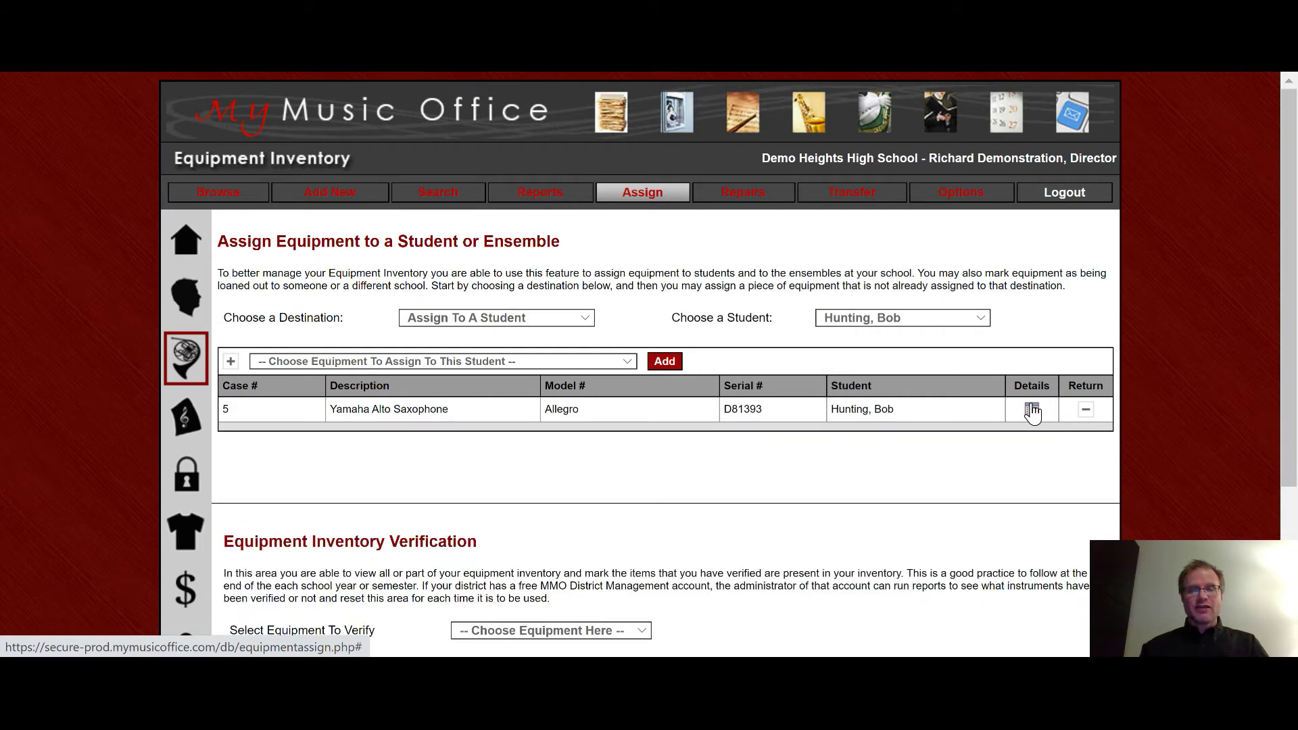
pyautogui.click(628, 361)
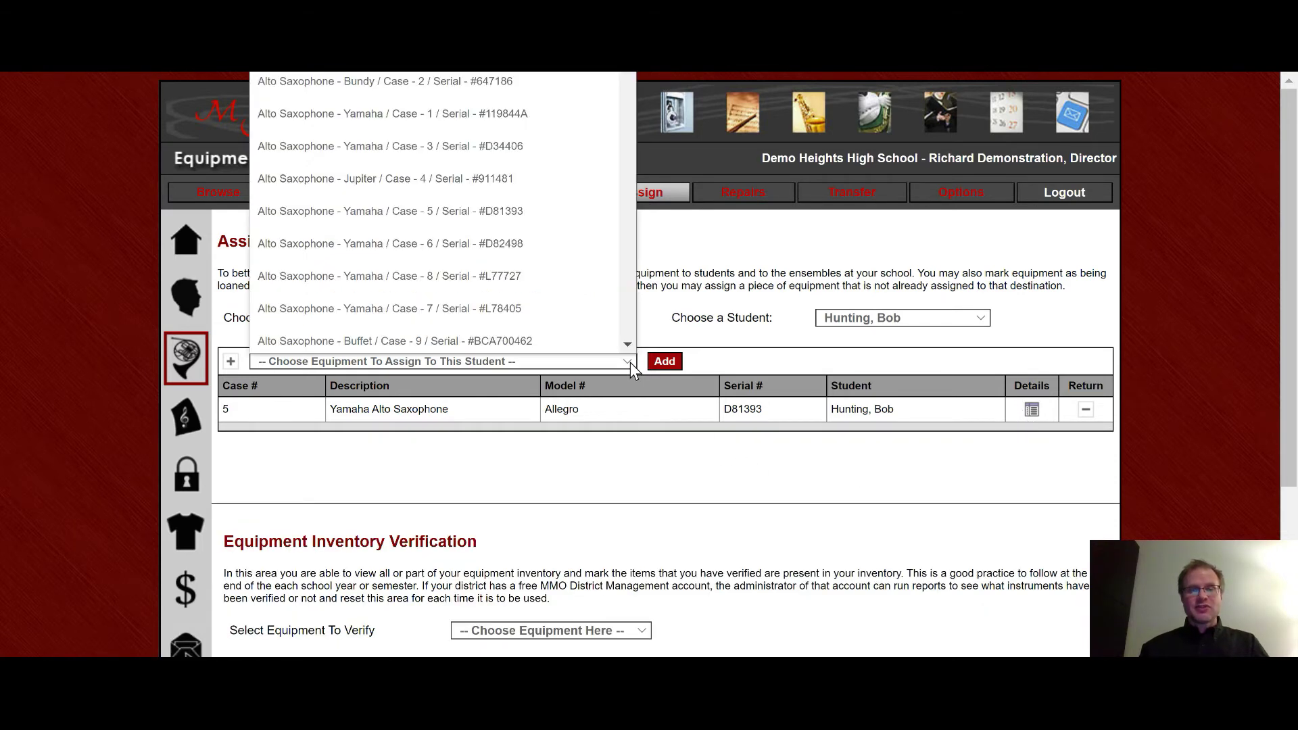
pyautogui.scroll(-20, 623, 324)
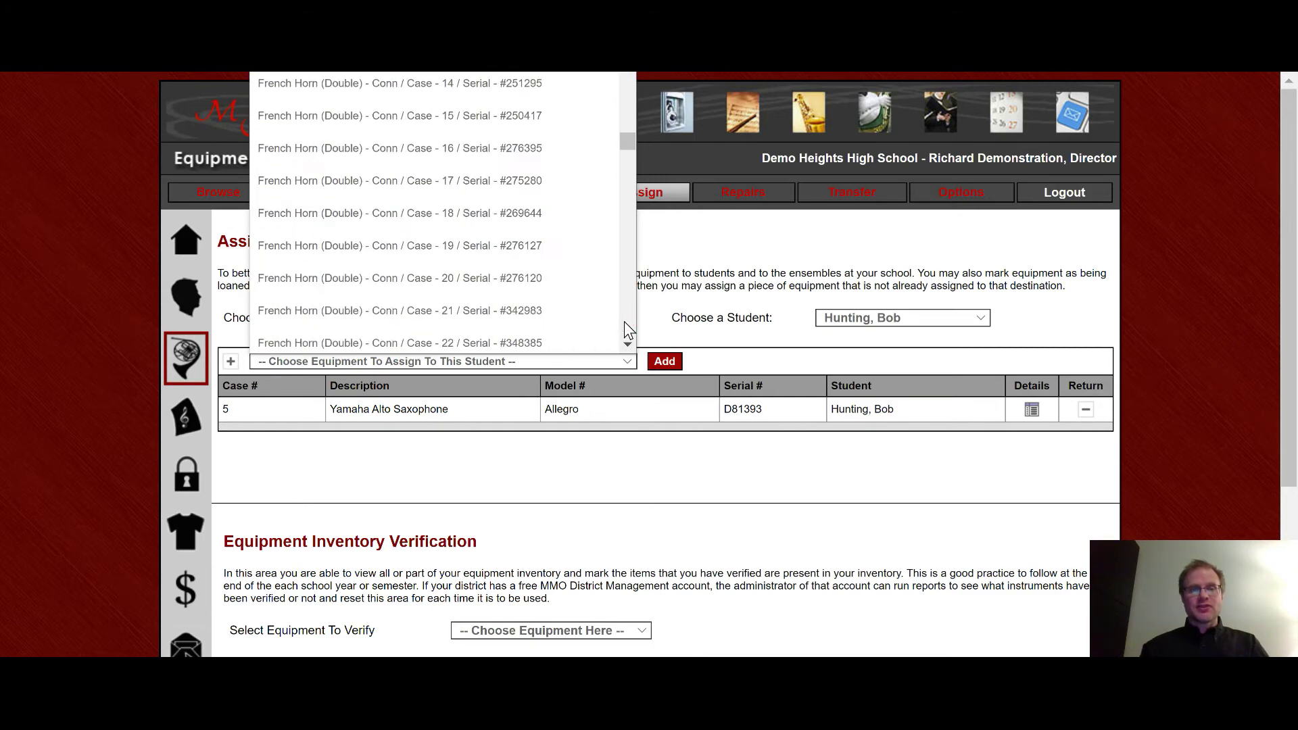
pyautogui.click(455, 251)
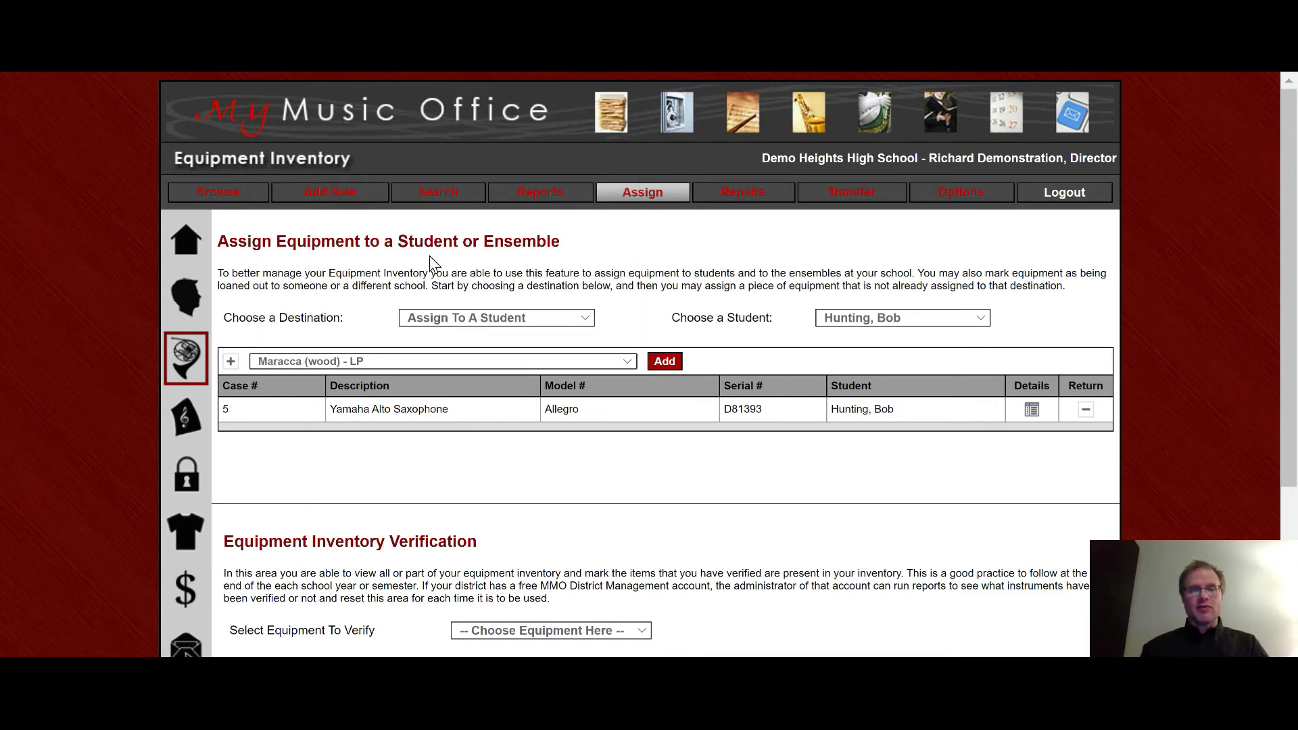
pyautogui.click(662, 361)
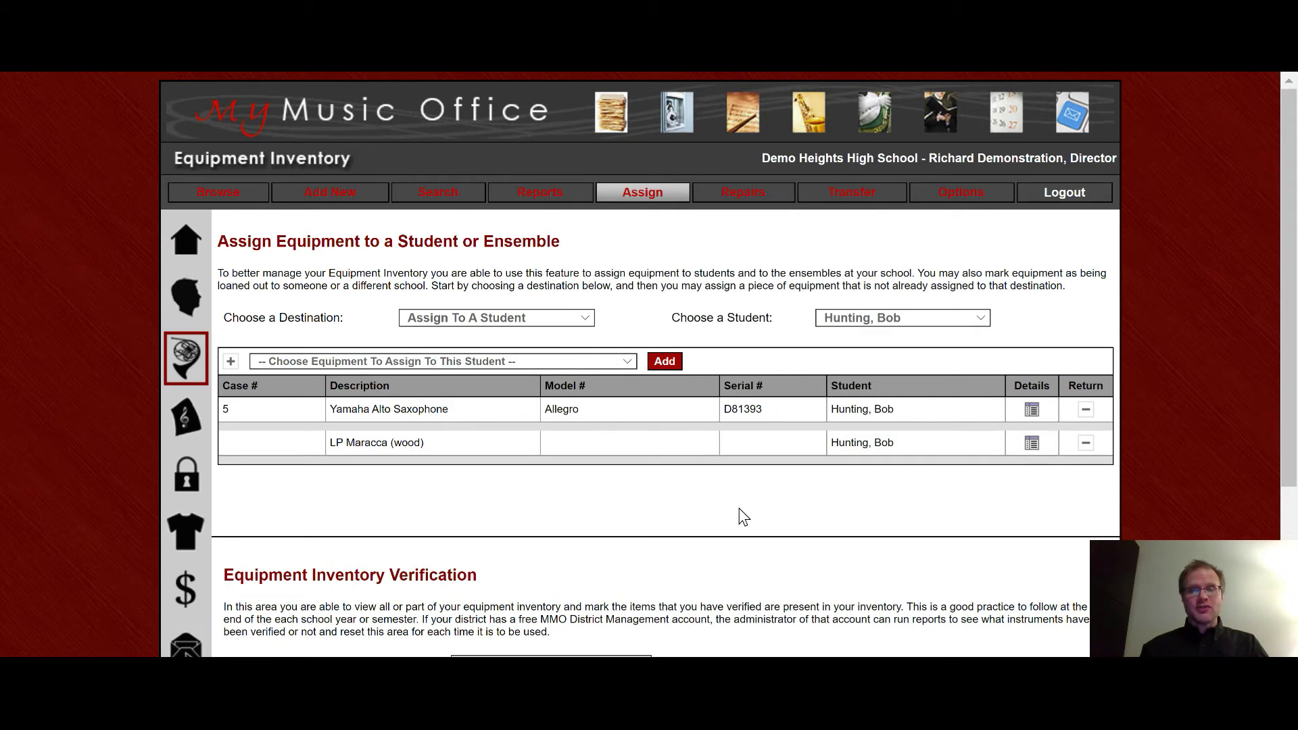
pyautogui.click(1086, 446)
# Confirm returning the LP Maracca, leaving only the case 5 saxophone assigned
pyautogui.click(749, 131)
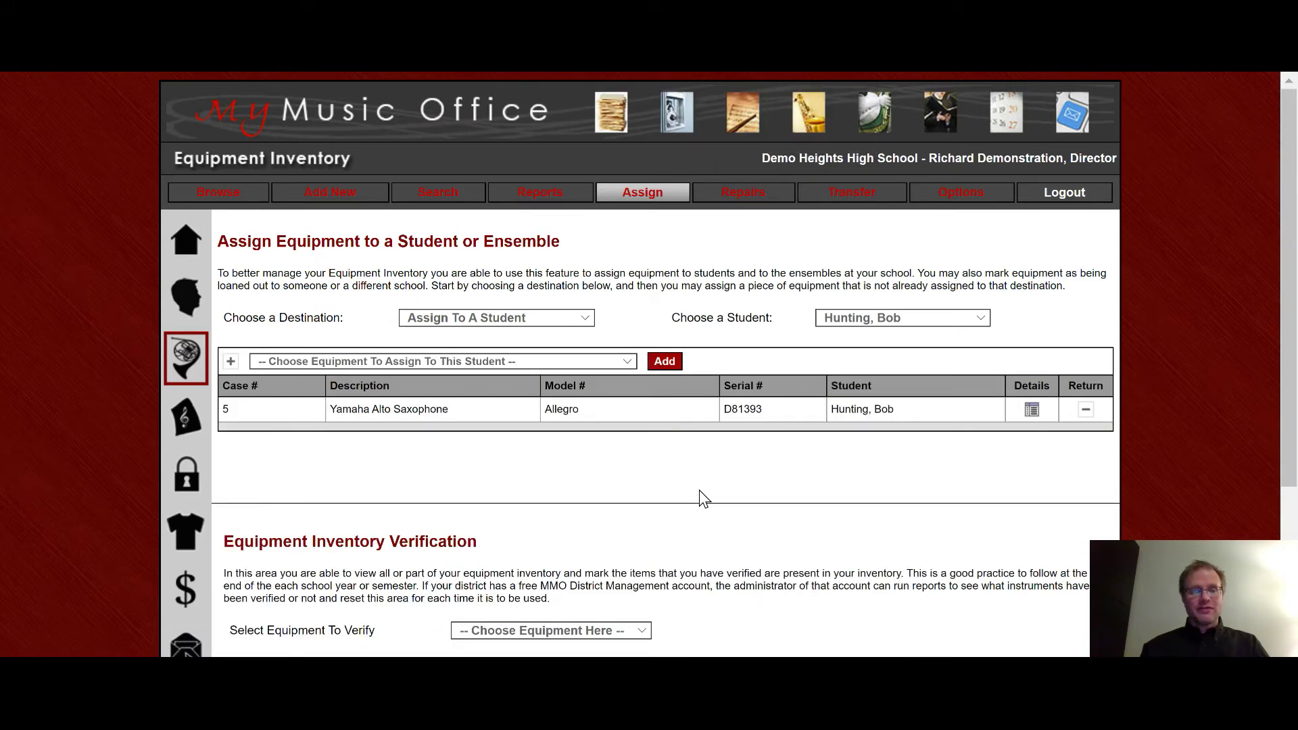
pyautogui.scroll(-2, 700, 489)
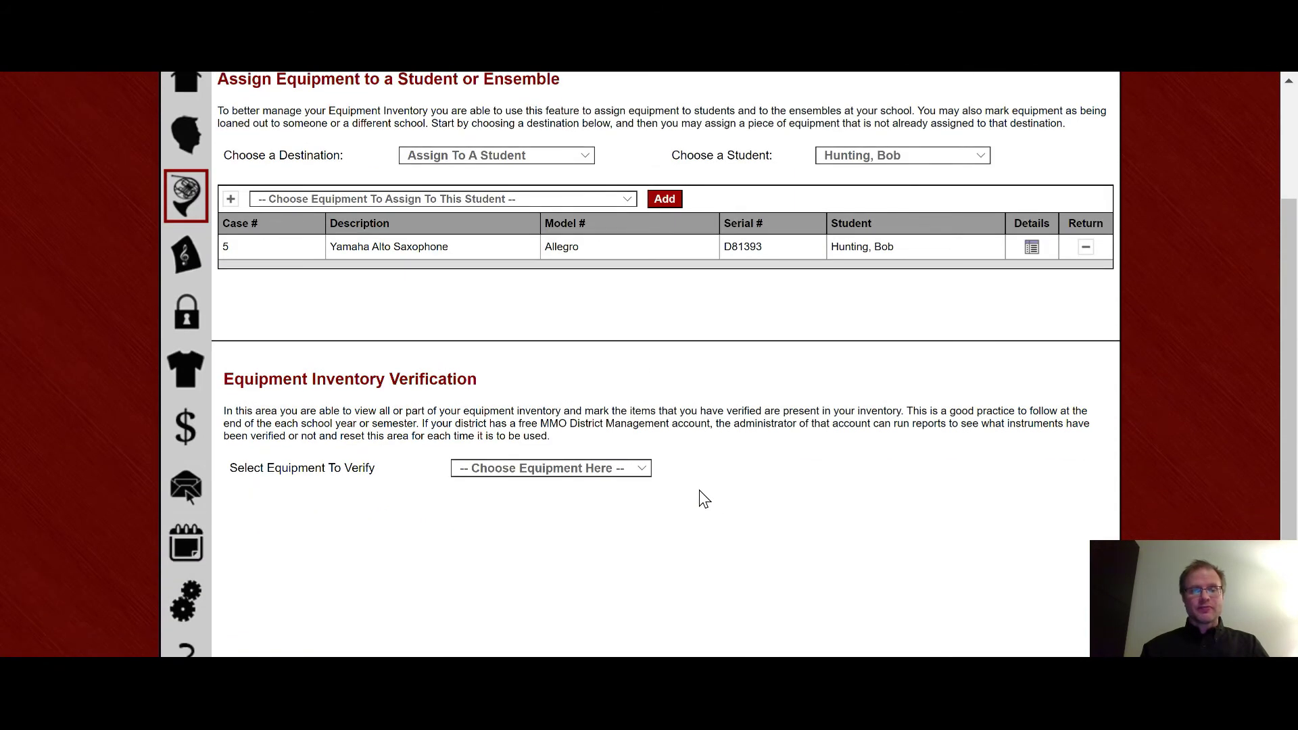
pyautogui.scroll(-1, 699, 499)
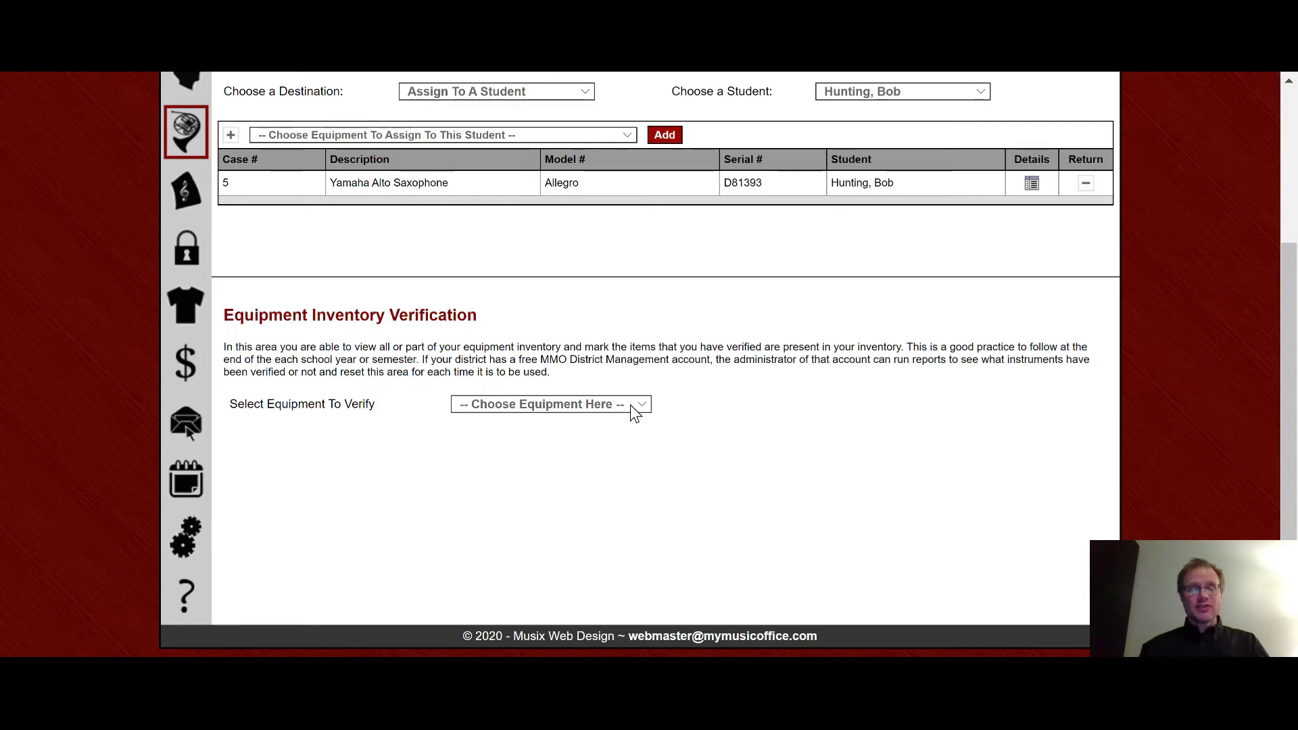
# Load all equipment for verification and mark Alto Saxophone cases 1 and 10 as verified
pyautogui.click(636, 409)
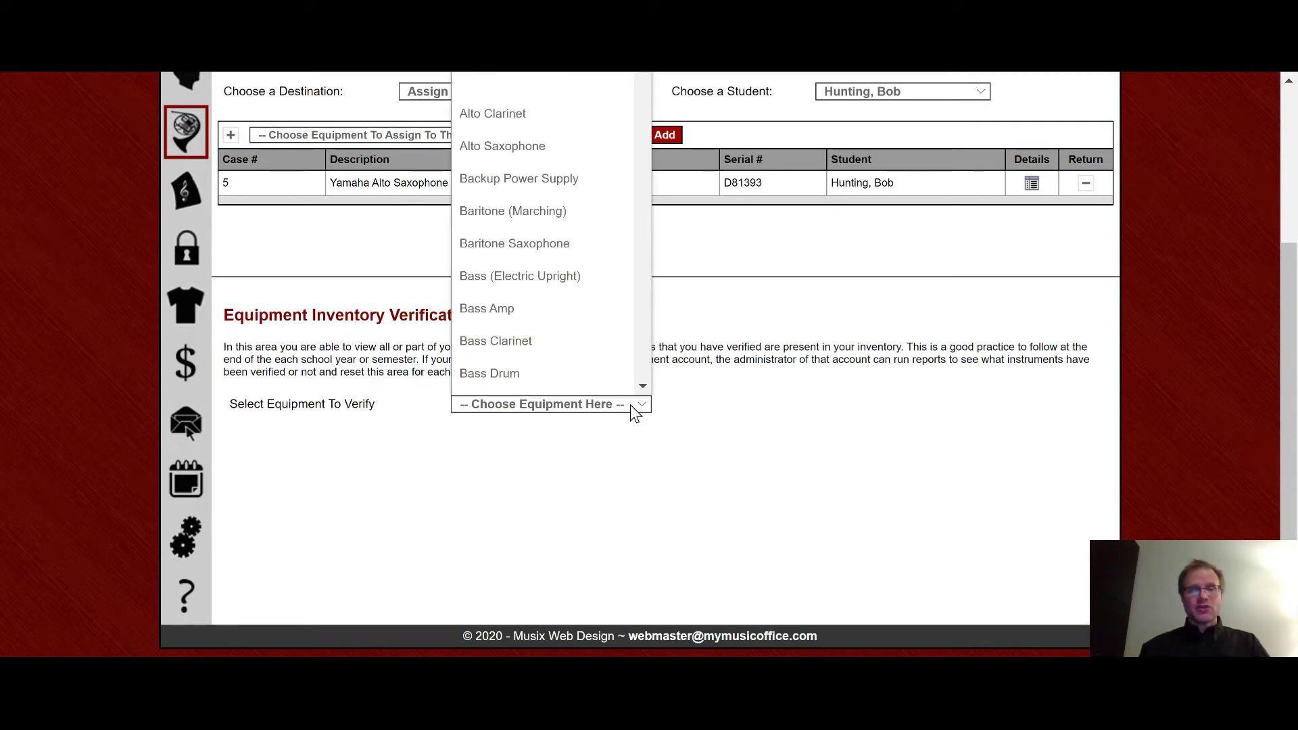
pyautogui.click(562, 80)
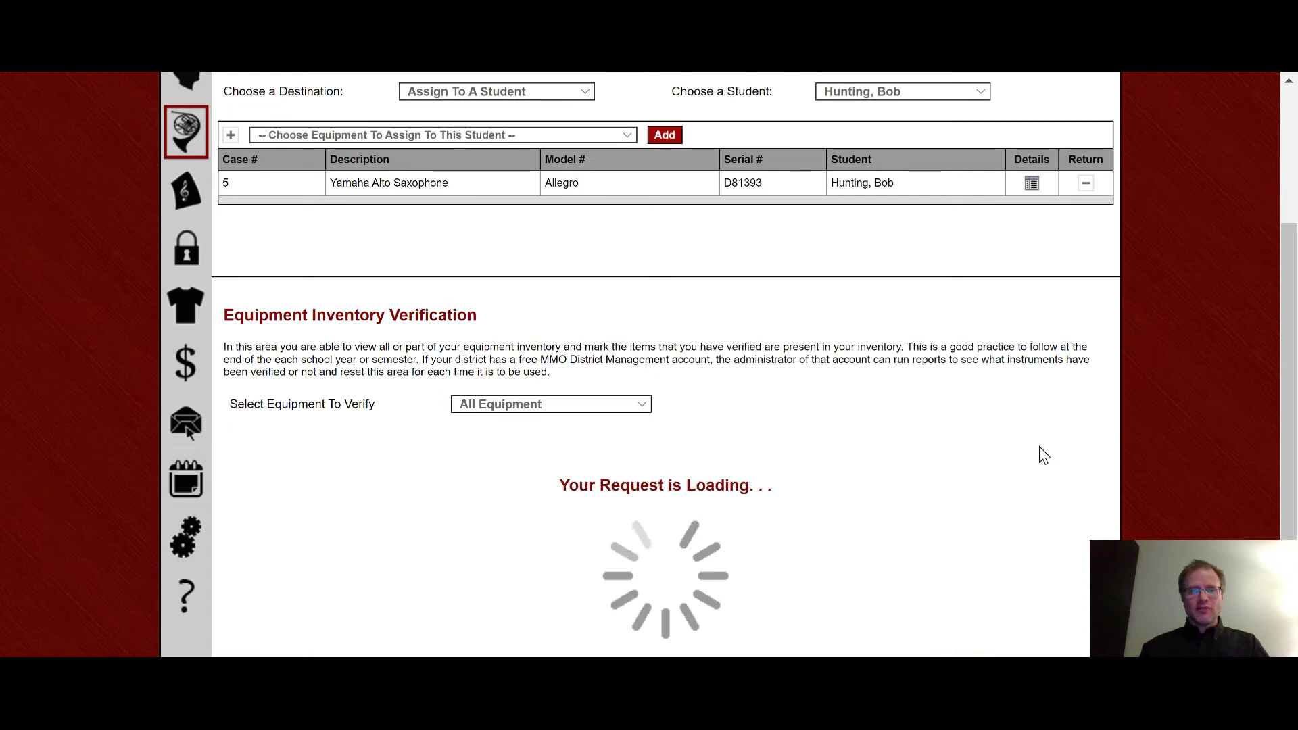
pyautogui.scroll(-5, 1041, 448)
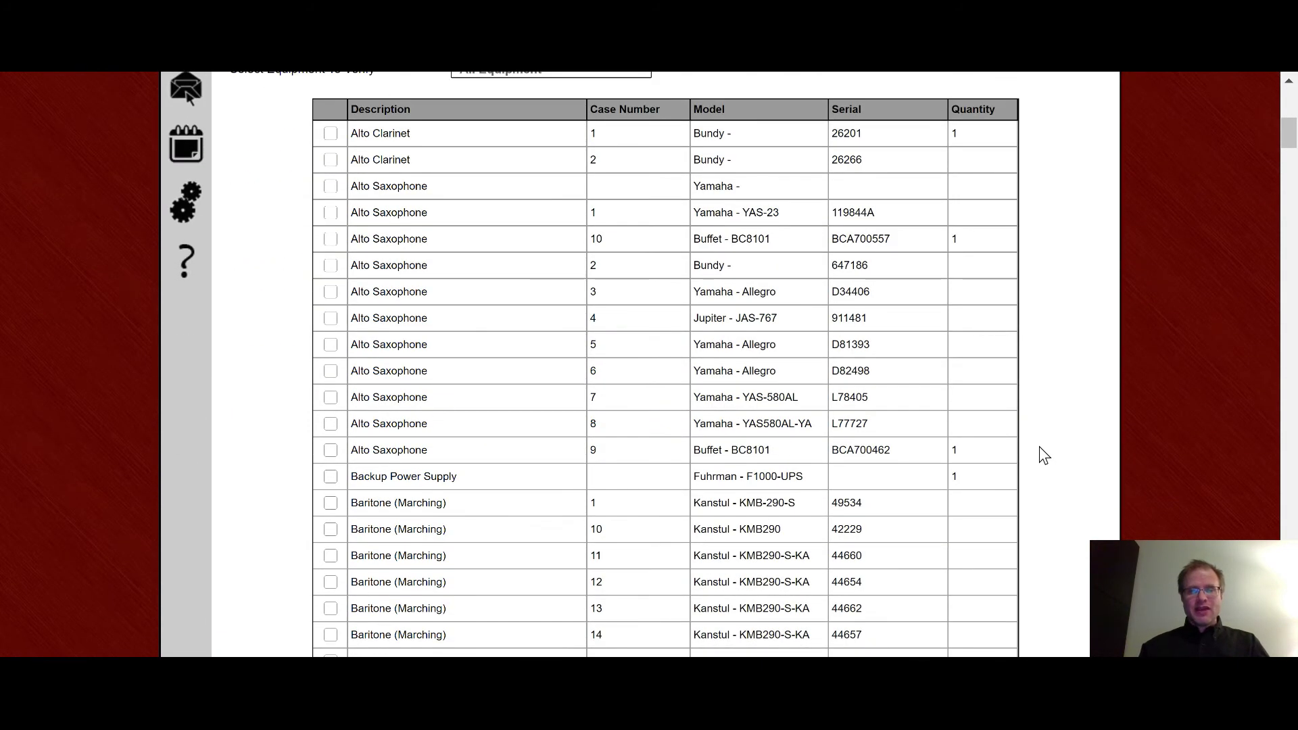
pyautogui.scroll(1, 947, 420)
pyautogui.click(331, 252)
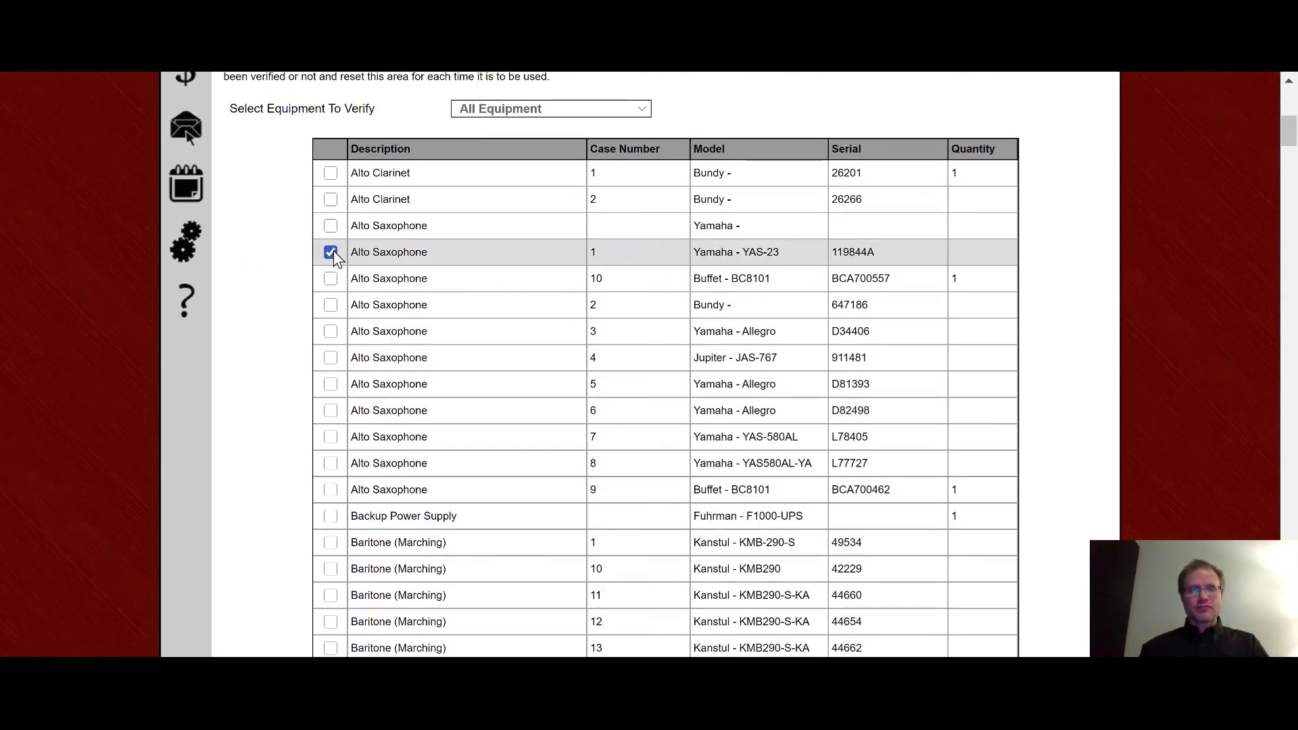
pyautogui.click(330, 278)
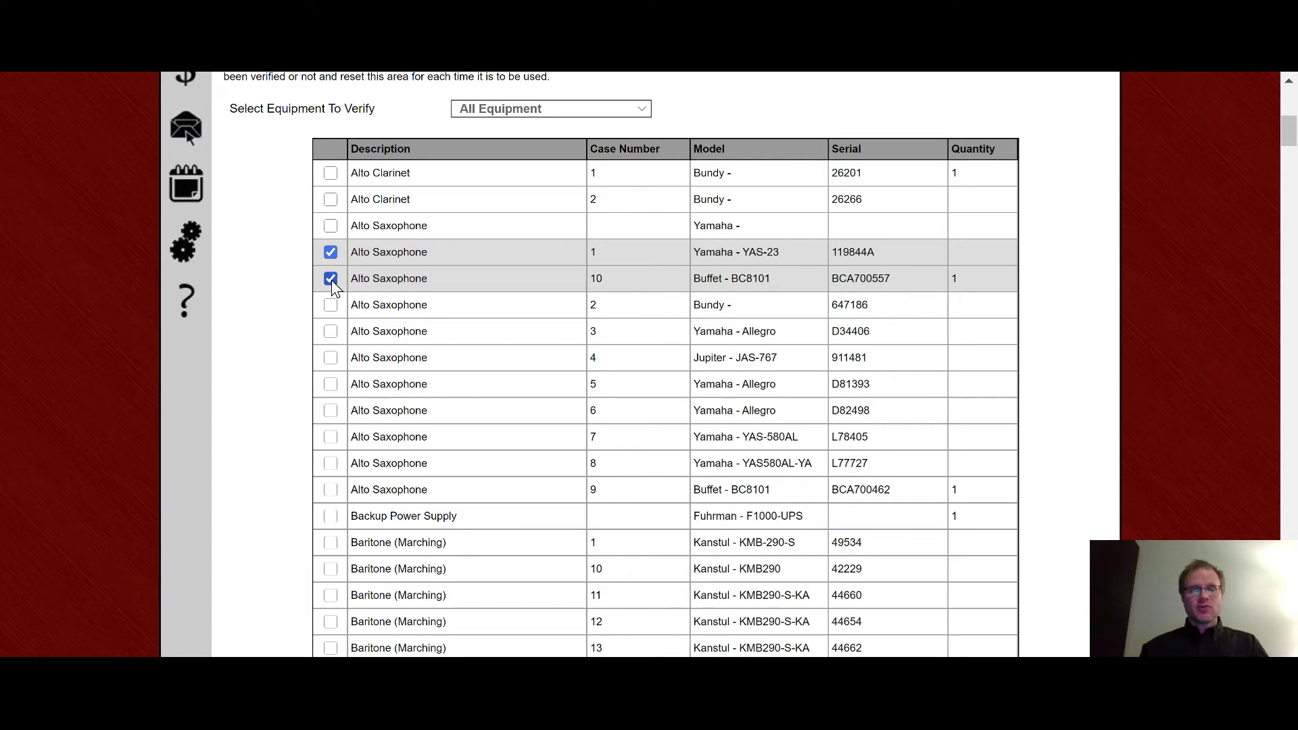
# Filter verification to Alto Saxophone and clear the verified marks on cases 1 and 10
pyautogui.click(589, 110)
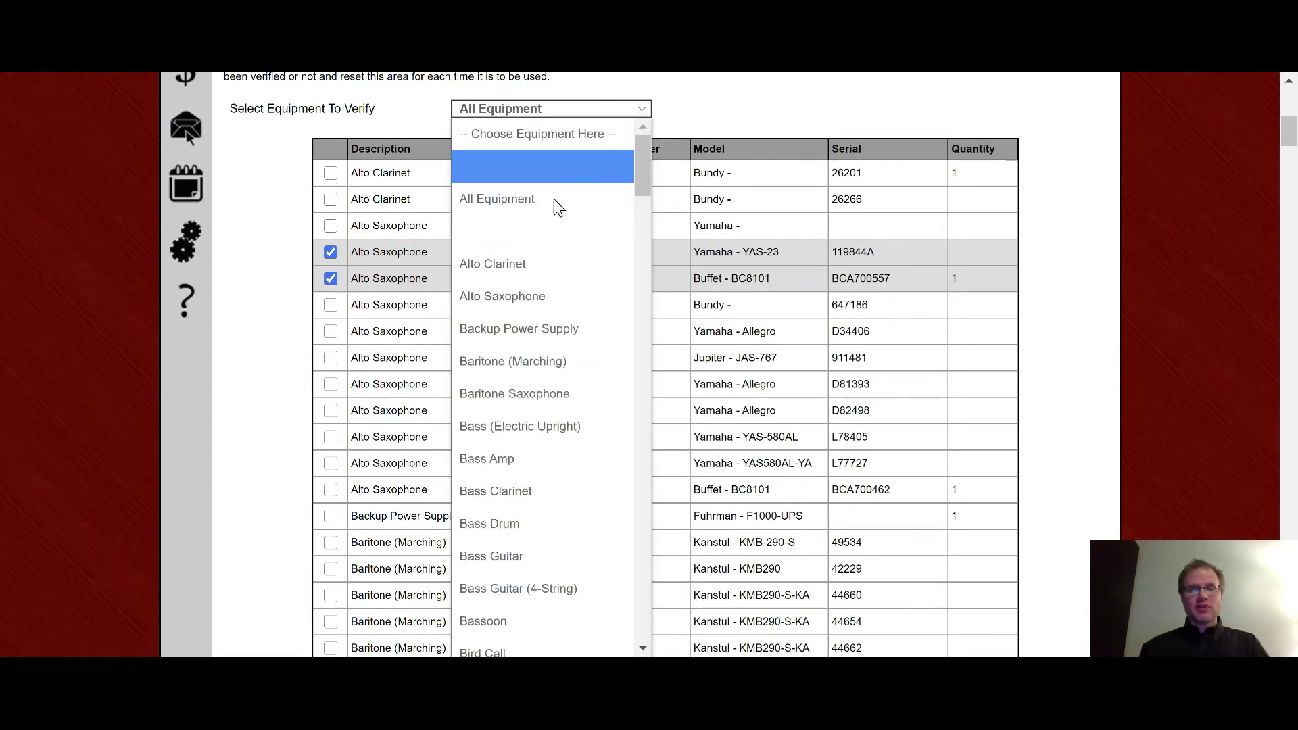
pyautogui.click(545, 294)
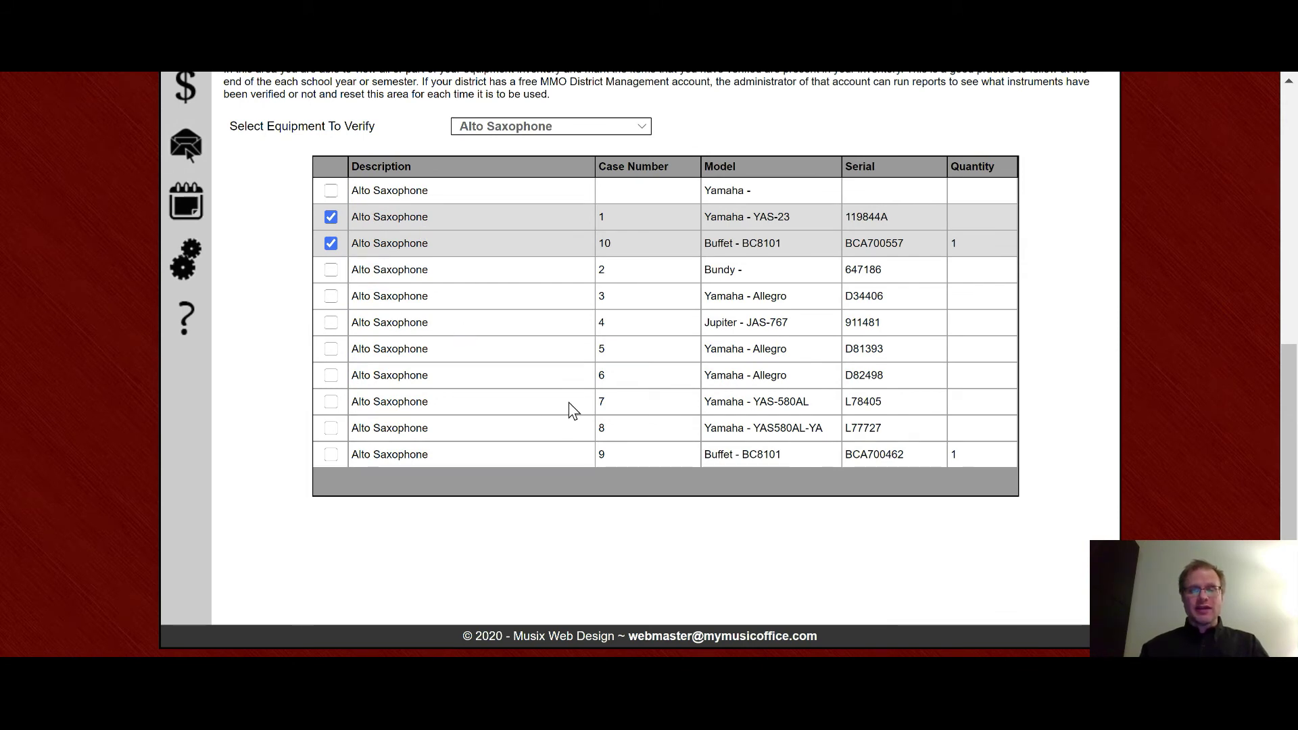
pyautogui.scroll(1, 570, 406)
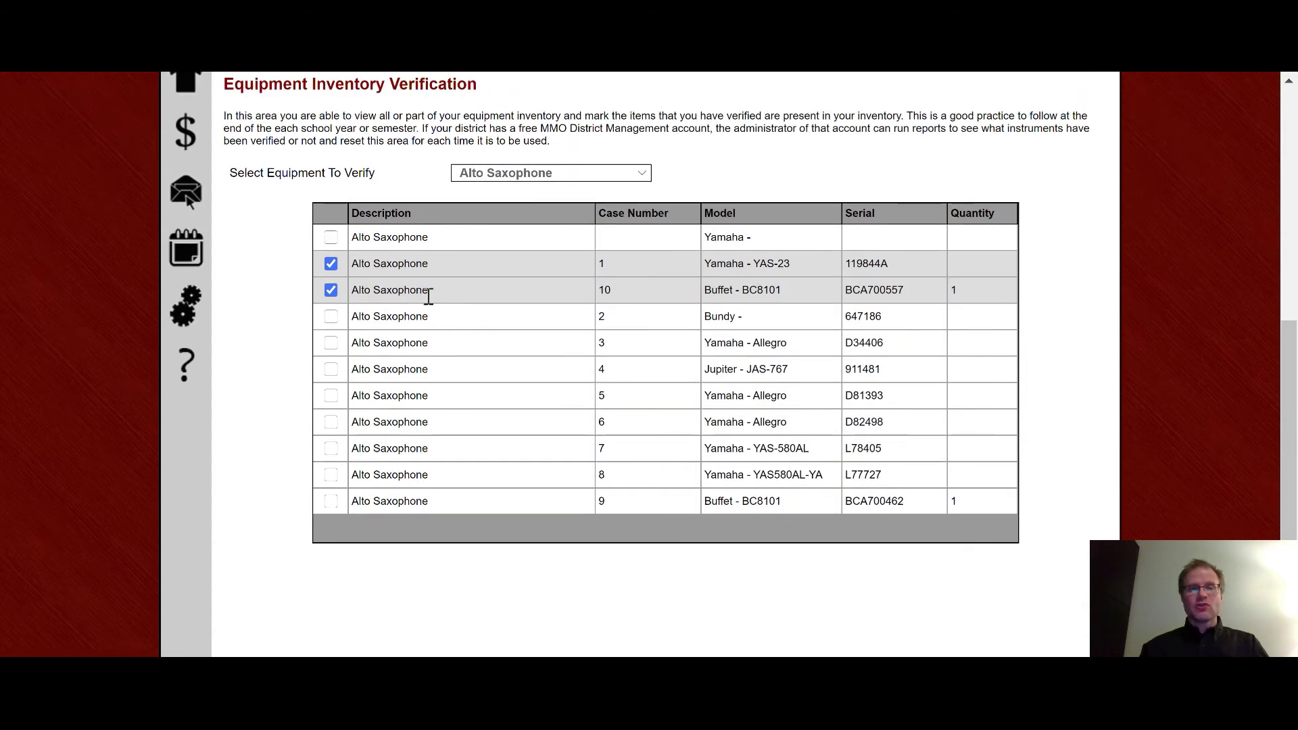
pyautogui.click(330, 264)
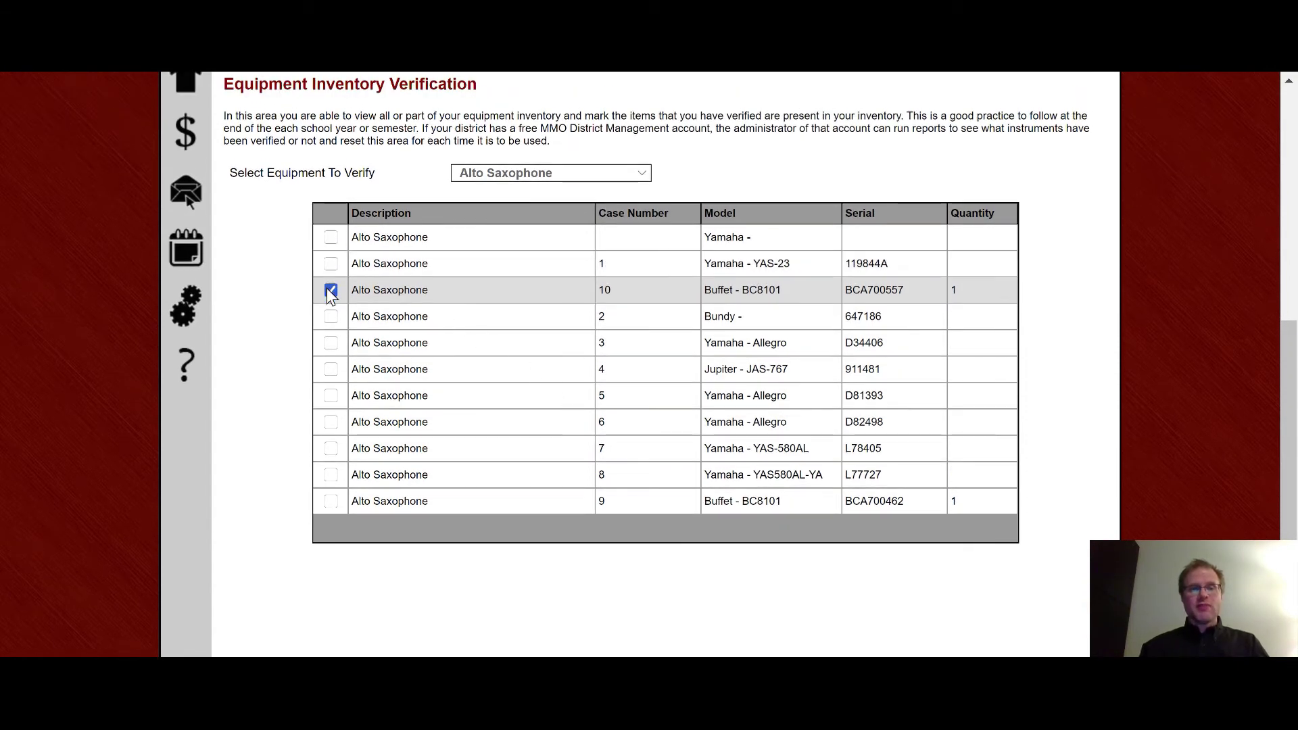
pyautogui.click(328, 290)
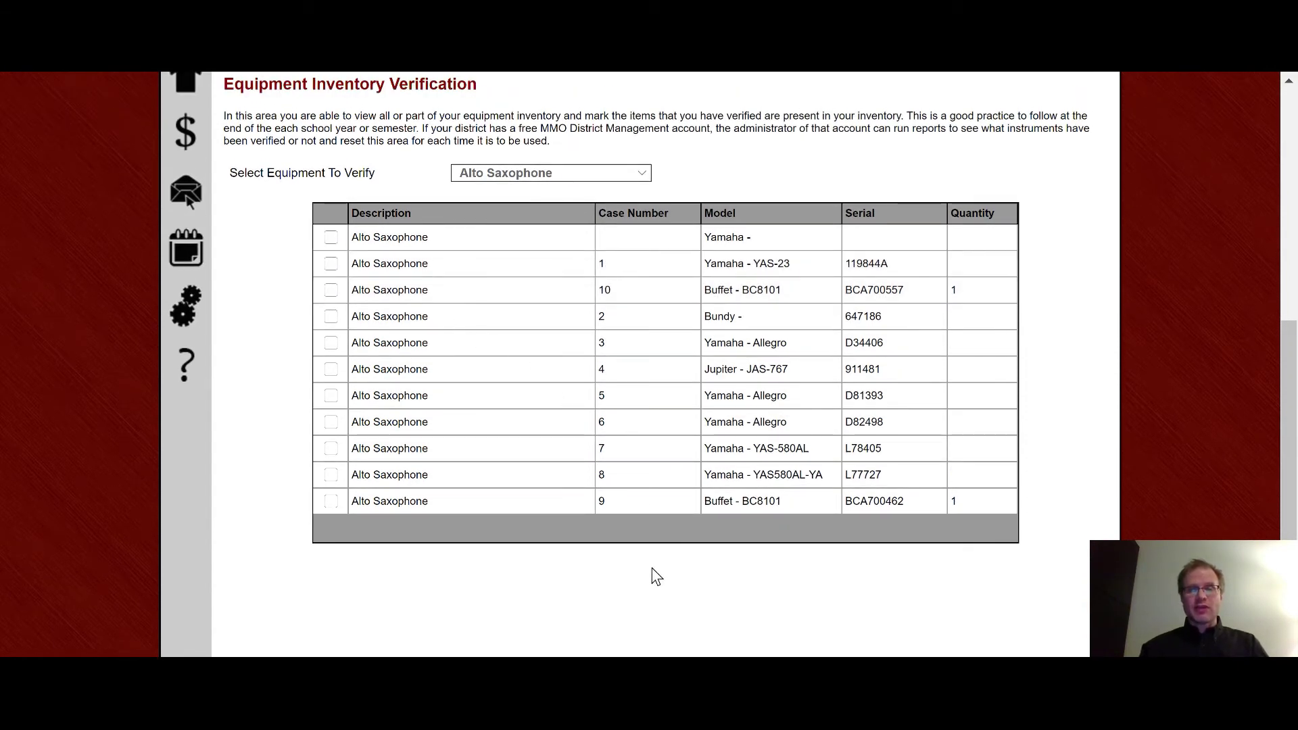
pyautogui.scroll(1, 652, 568)
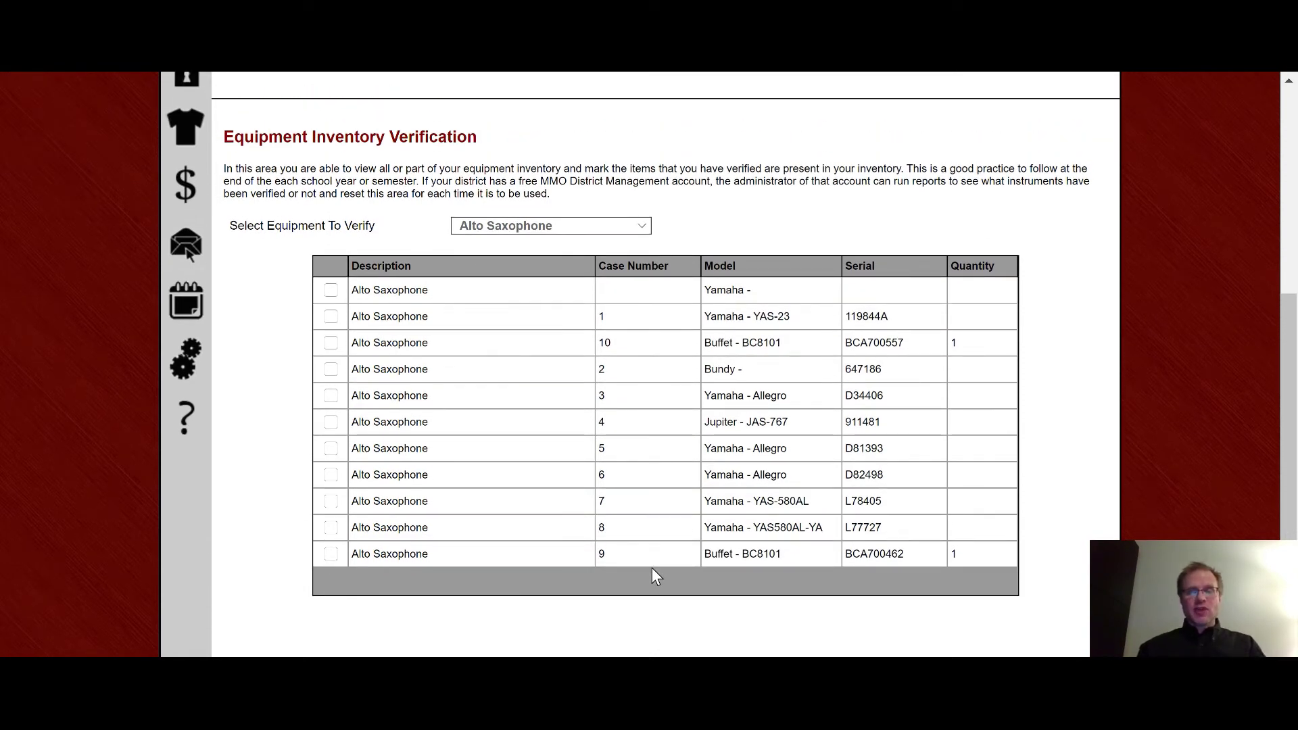
pyautogui.scroll(8, 640, 451)
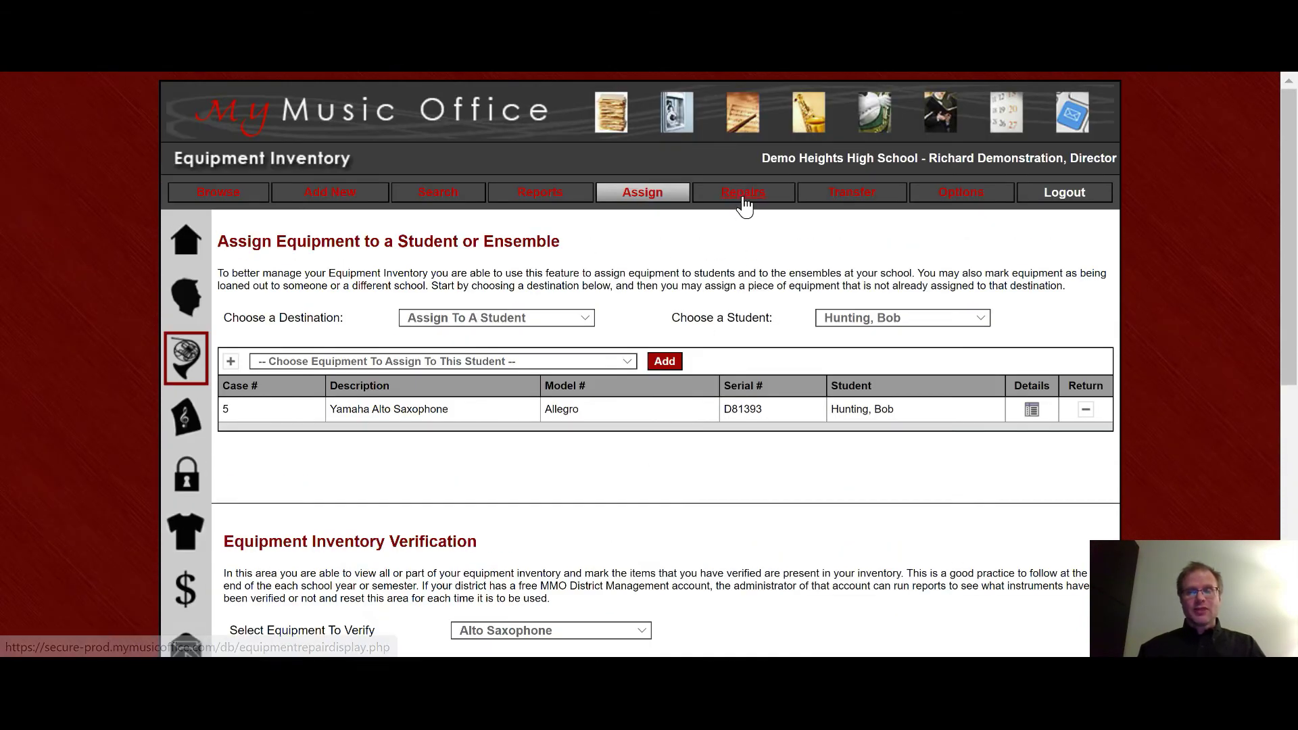
# Review the two repair records for saxophone 119844A, then return to the full repairs listing
pyautogui.click(745, 199)
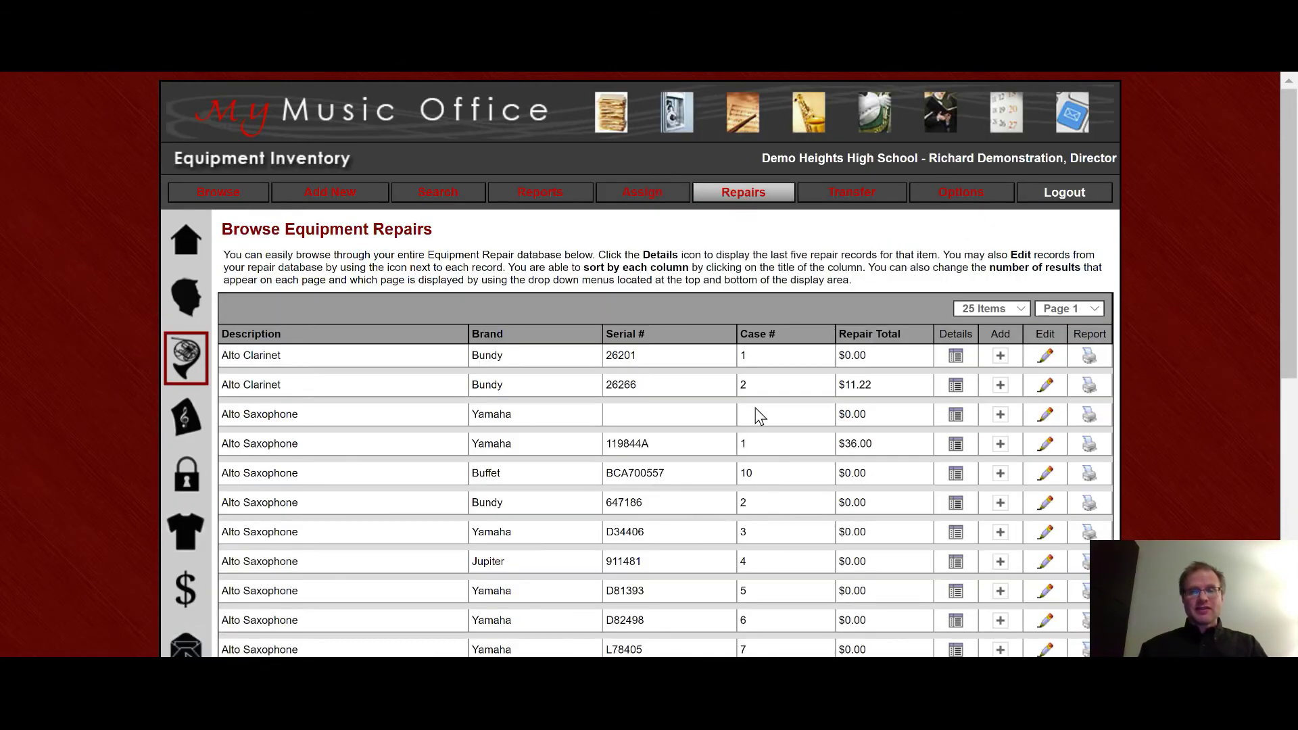
pyautogui.click(956, 445)
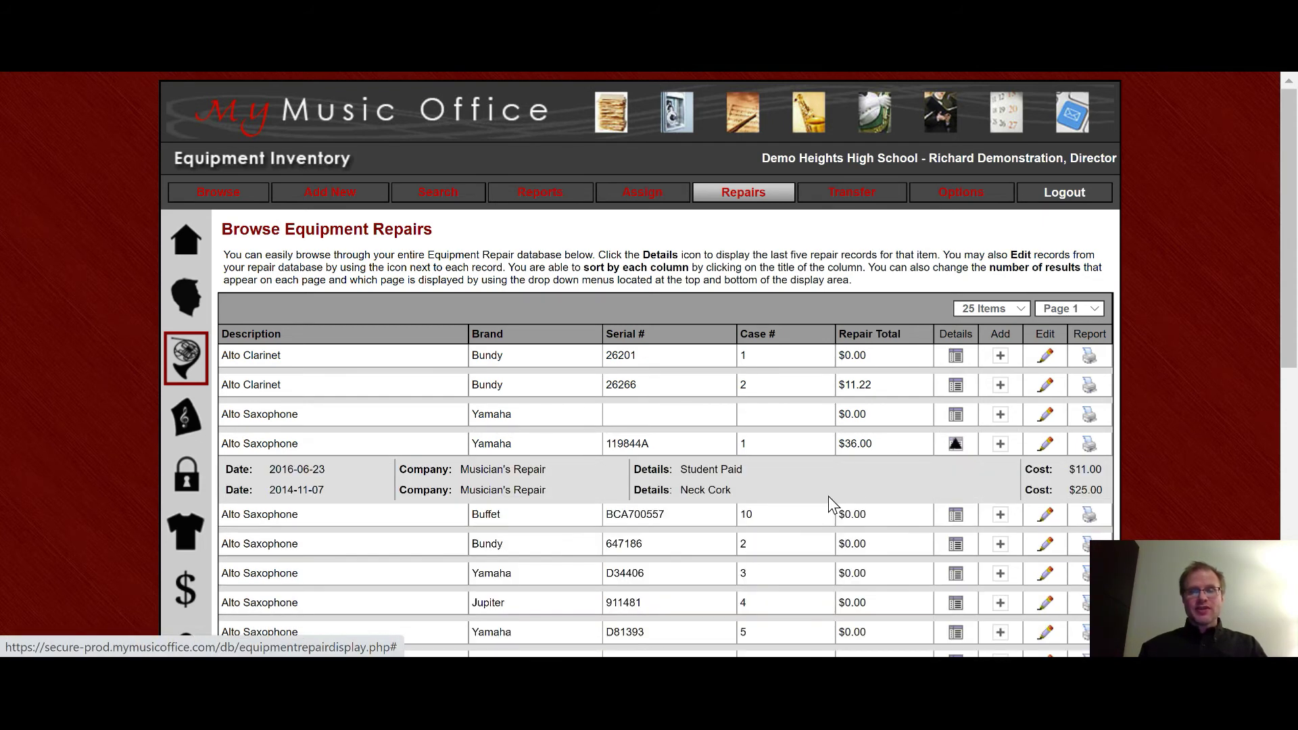
pyautogui.scroll(-1, 587, 420)
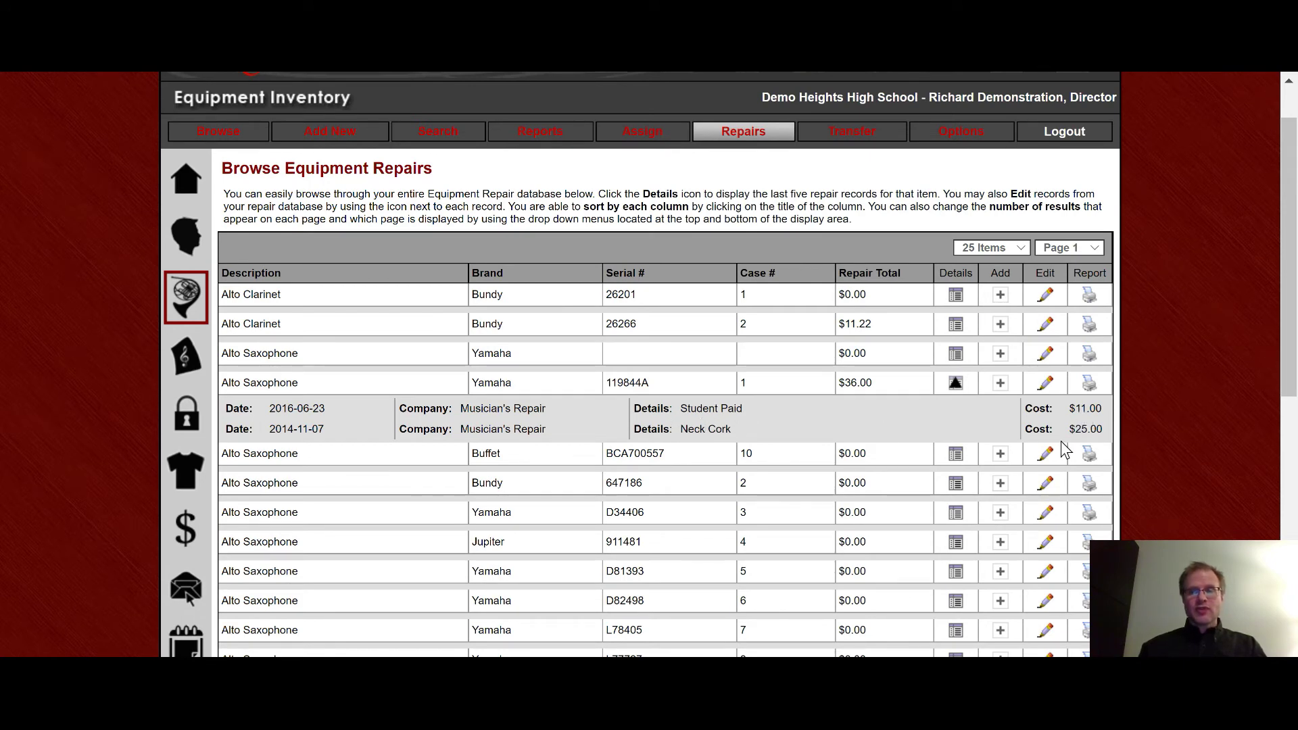
pyautogui.click(999, 386)
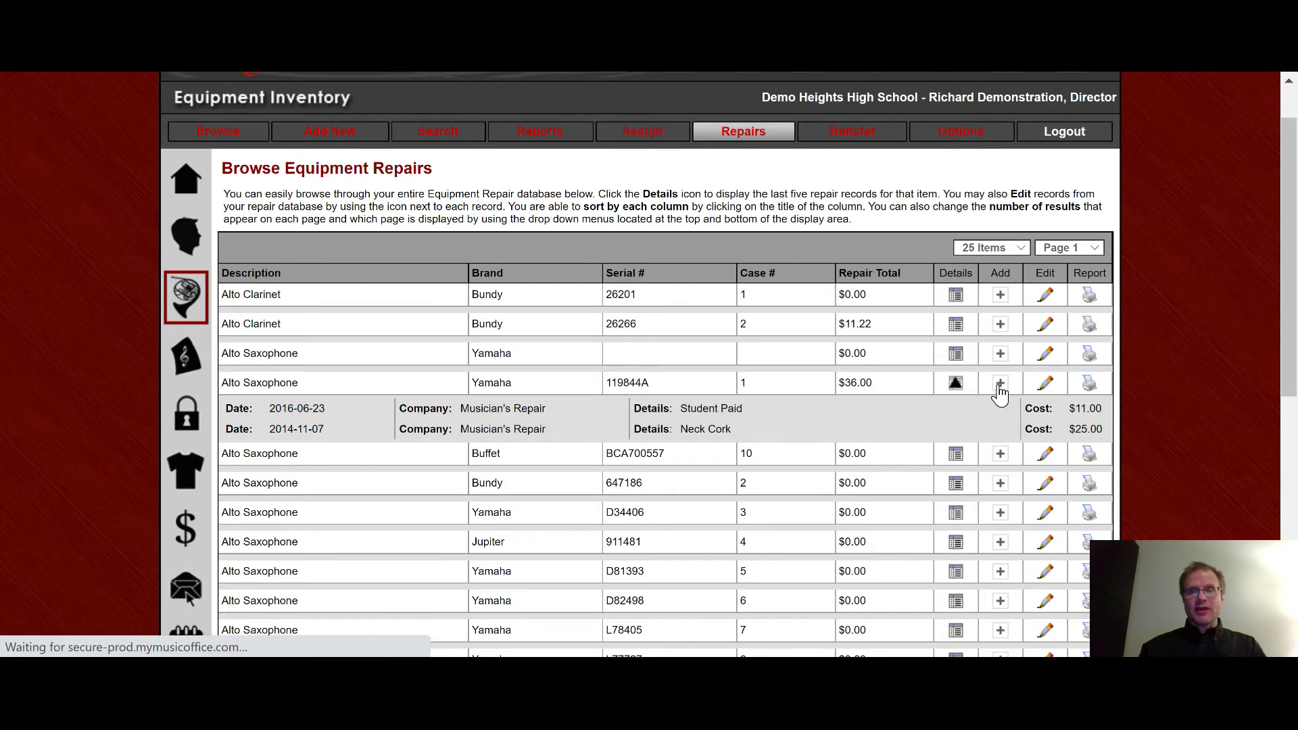
pyautogui.click(654, 528)
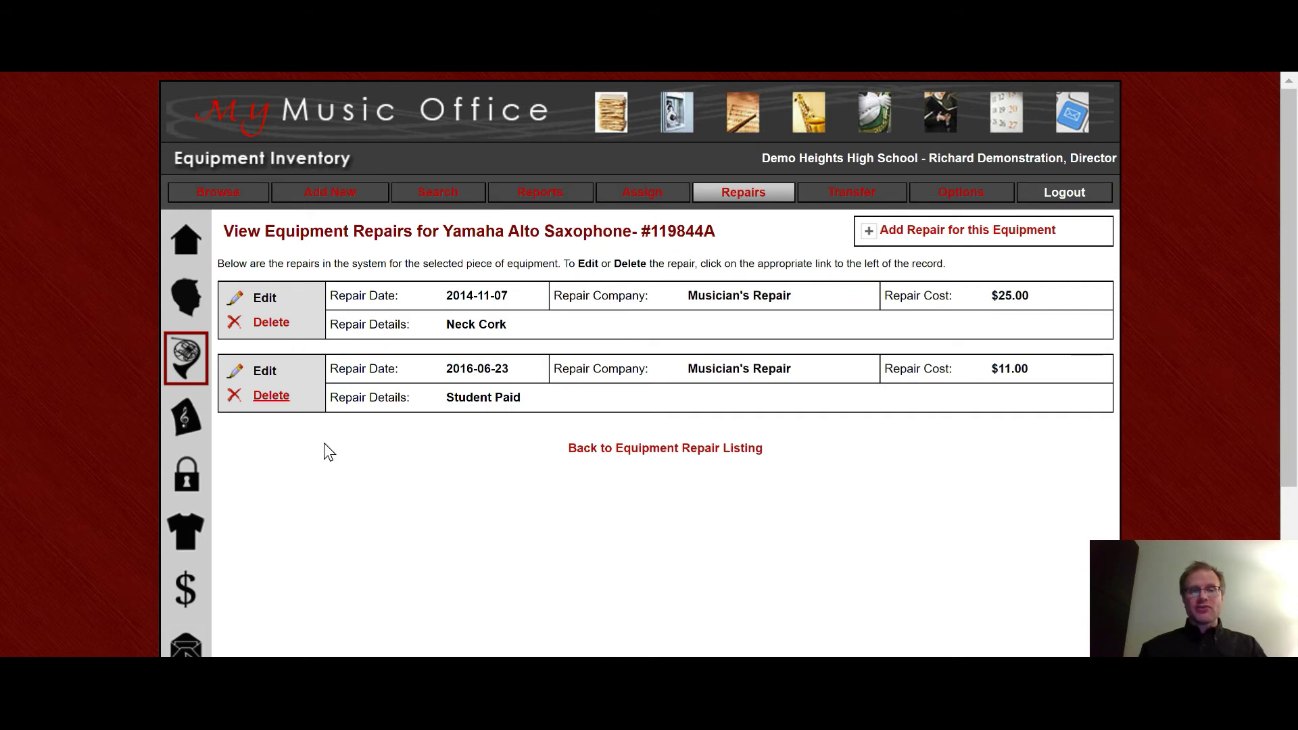
pyautogui.click(654, 453)
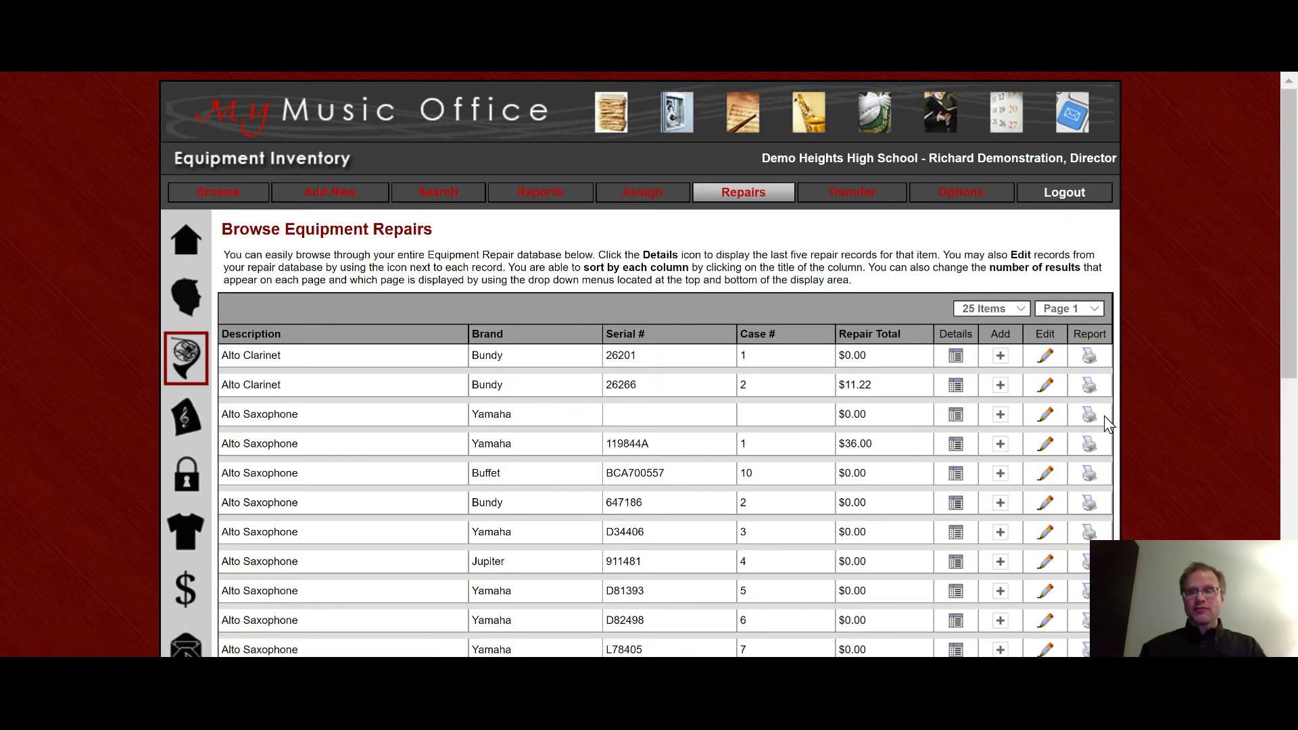
pyautogui.click(1089, 448)
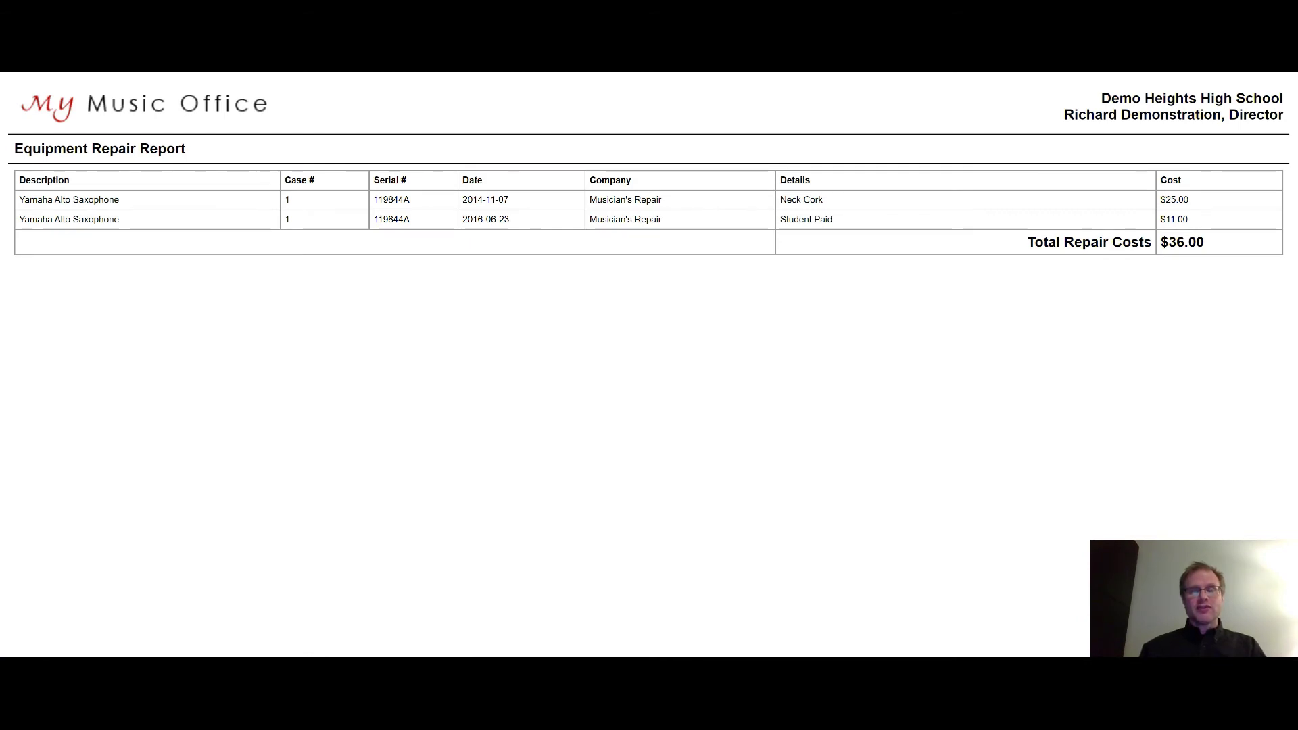
pyautogui.hotkey('ctrl', 'w')
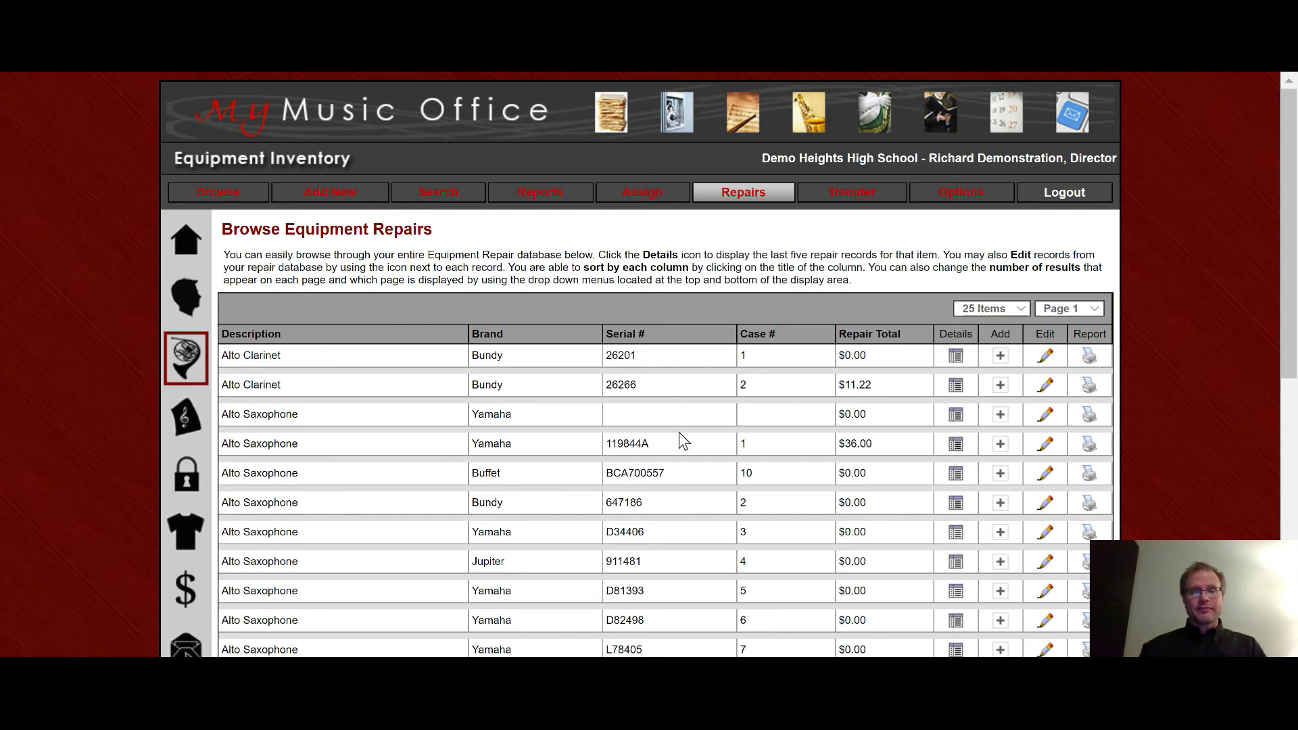
# Download the equipment inventory as an all-fields TXT file, view it, and return to Transfer
pyautogui.click(857, 197)
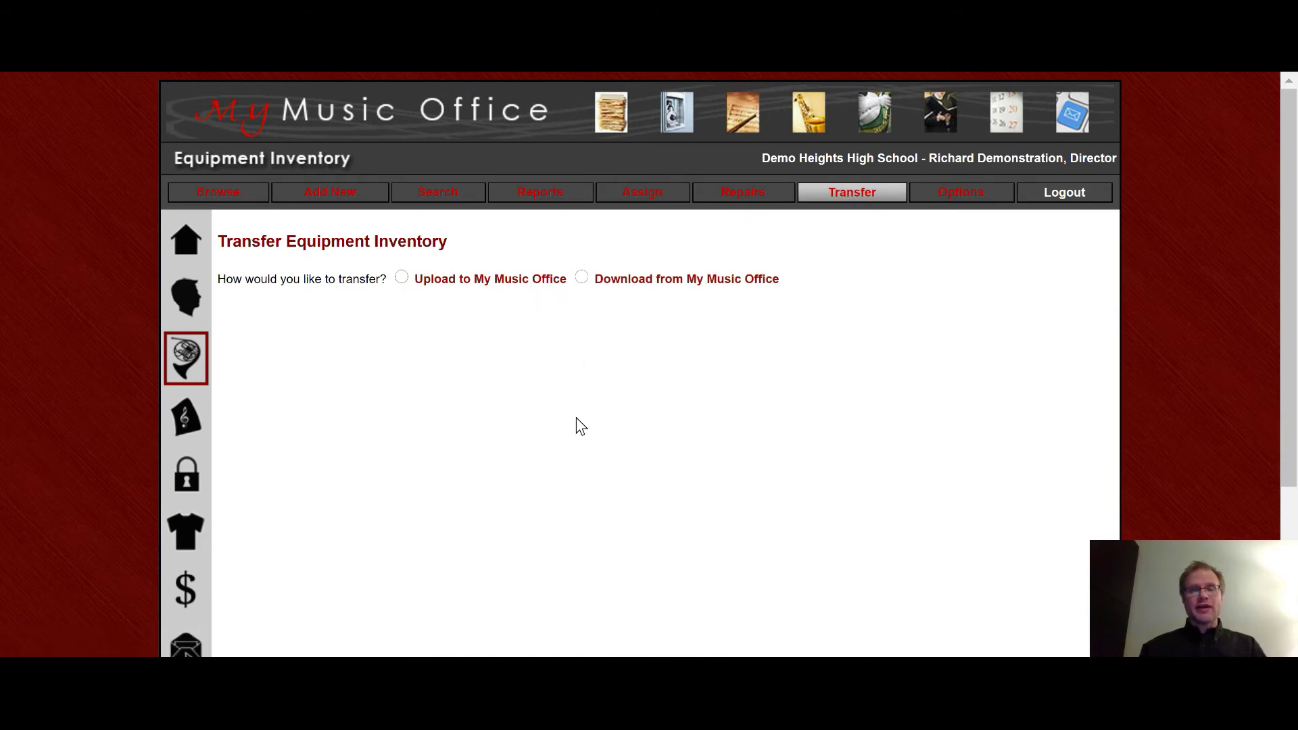
pyautogui.click(582, 278)
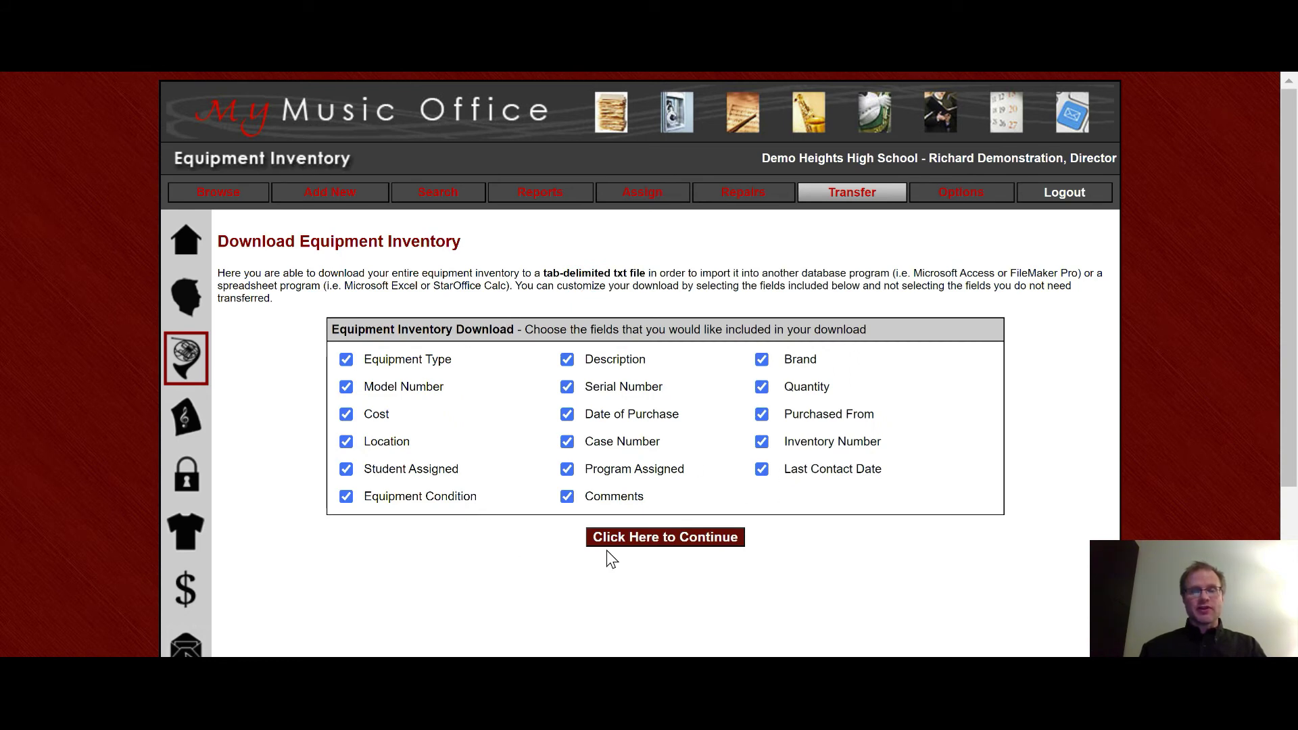
pyautogui.click(663, 535)
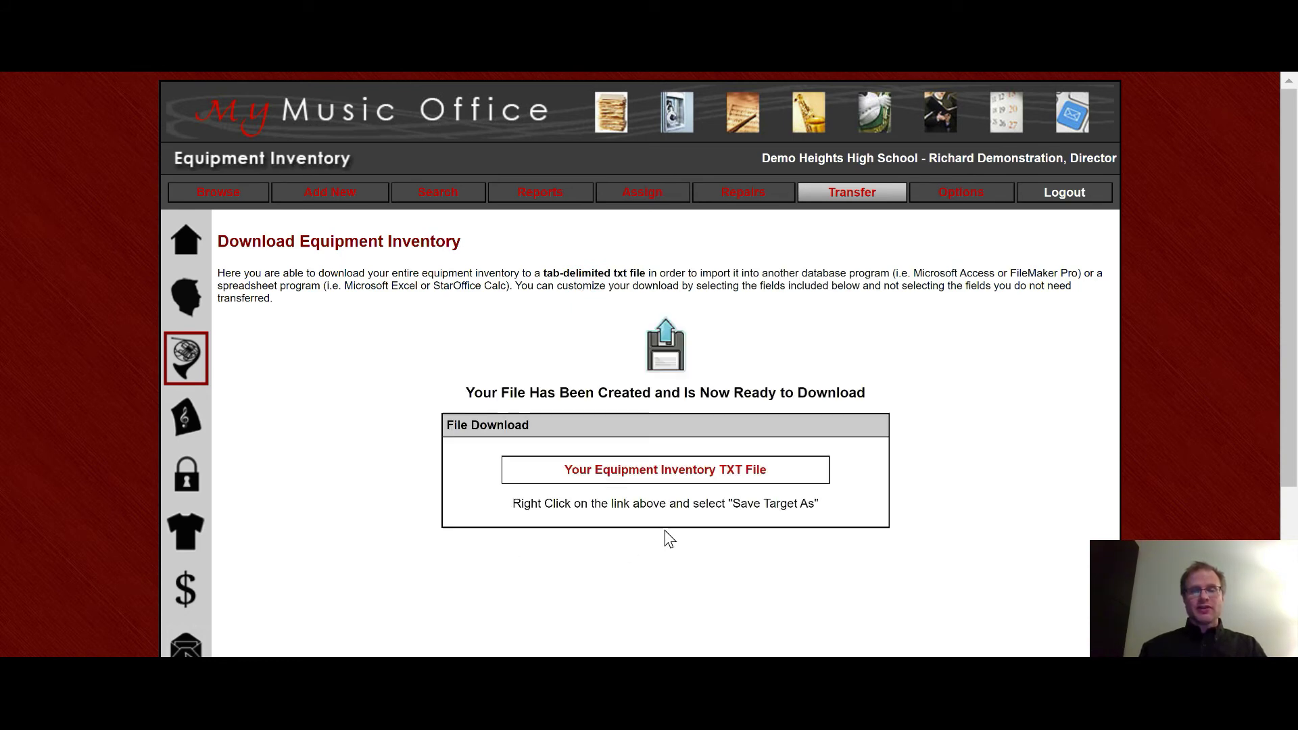
pyautogui.click(654, 476)
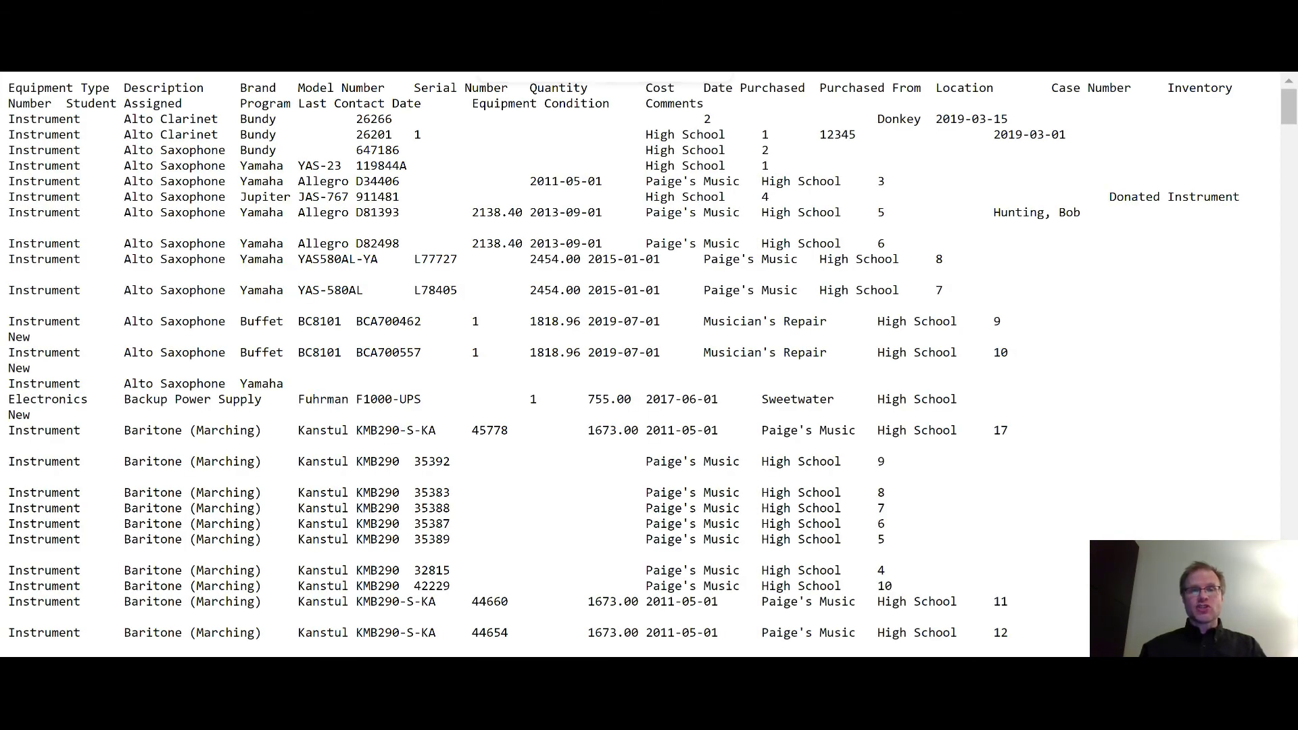
pyautogui.hotkey('alt', 'Left')
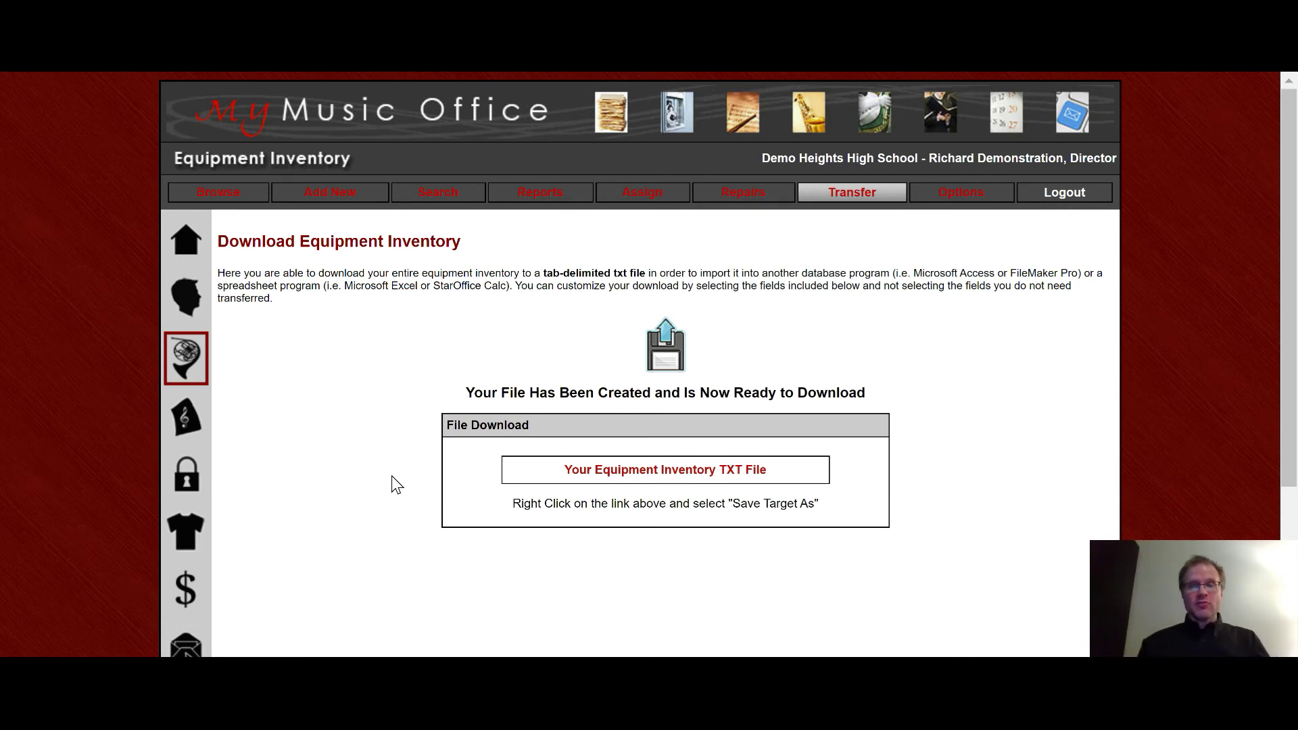
pyautogui.click(853, 194)
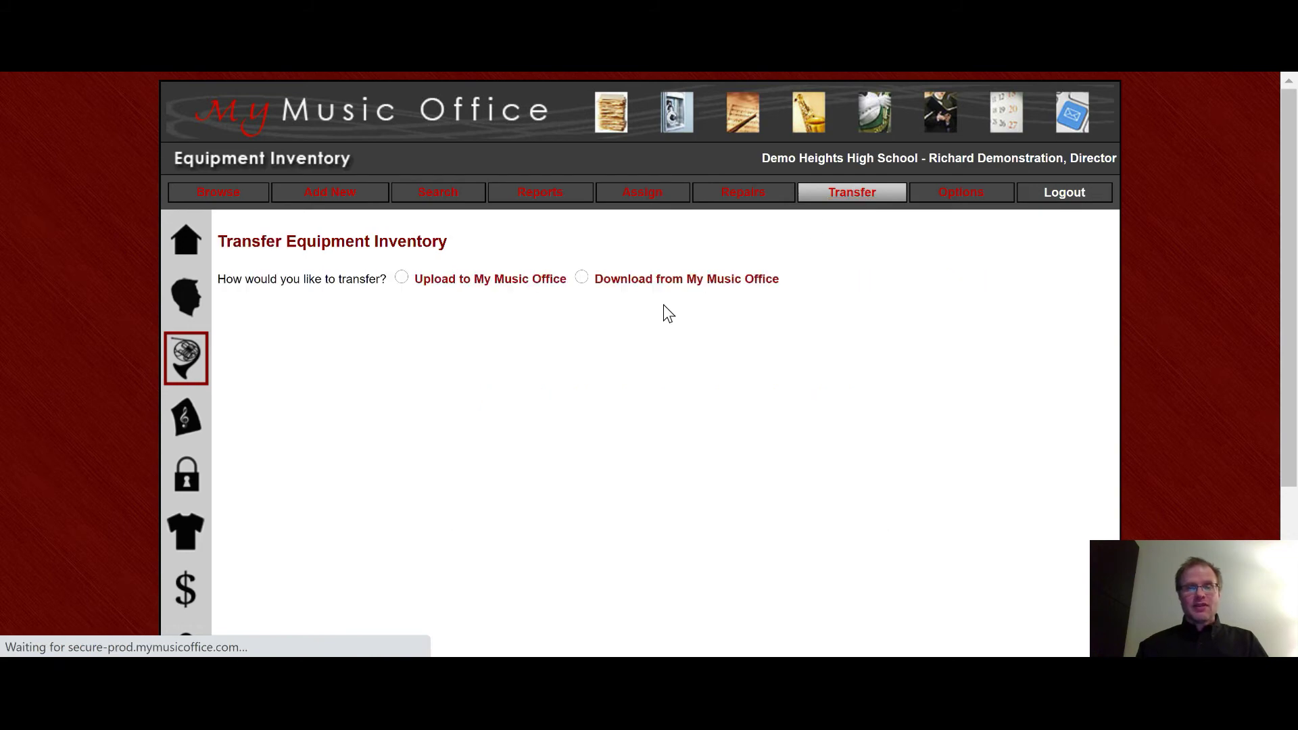
# Choose Upload to My Music Office and read the CSV and tab-delimited TXT instructions
pyautogui.click(401, 279)
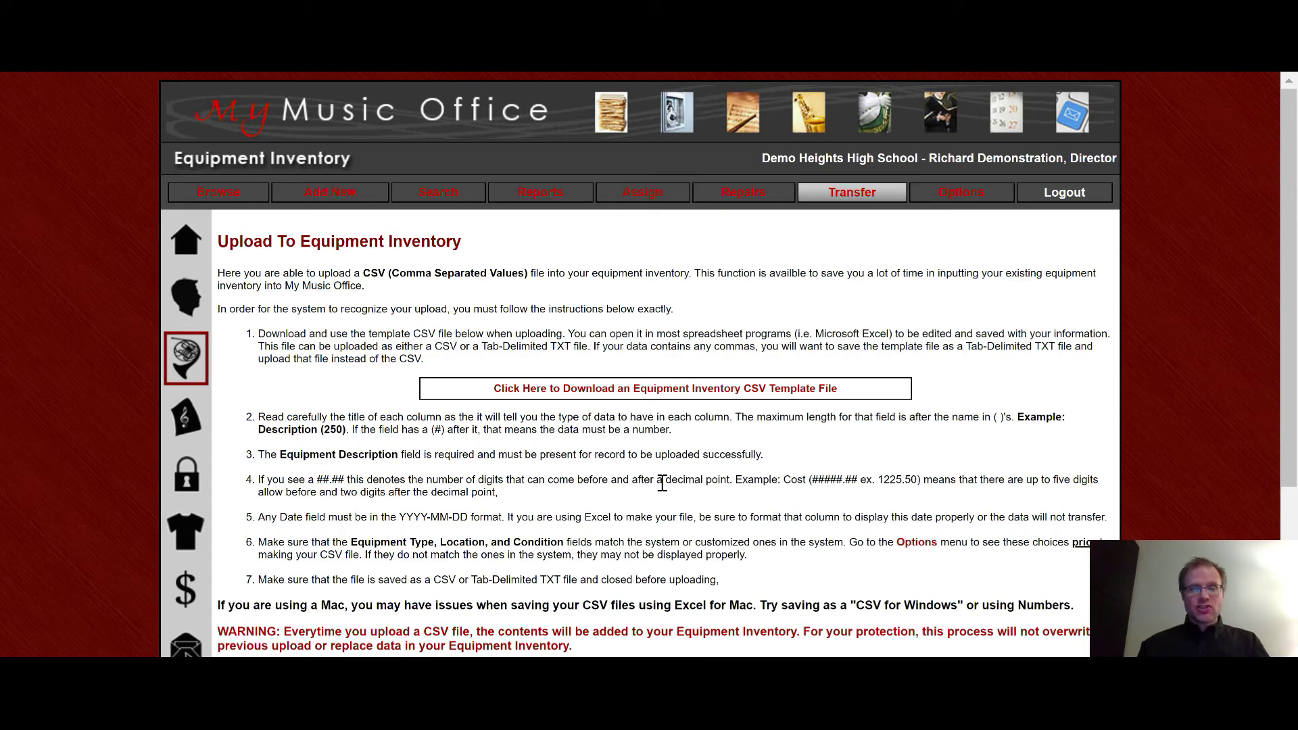
pyautogui.scroll(-3, 760, 566)
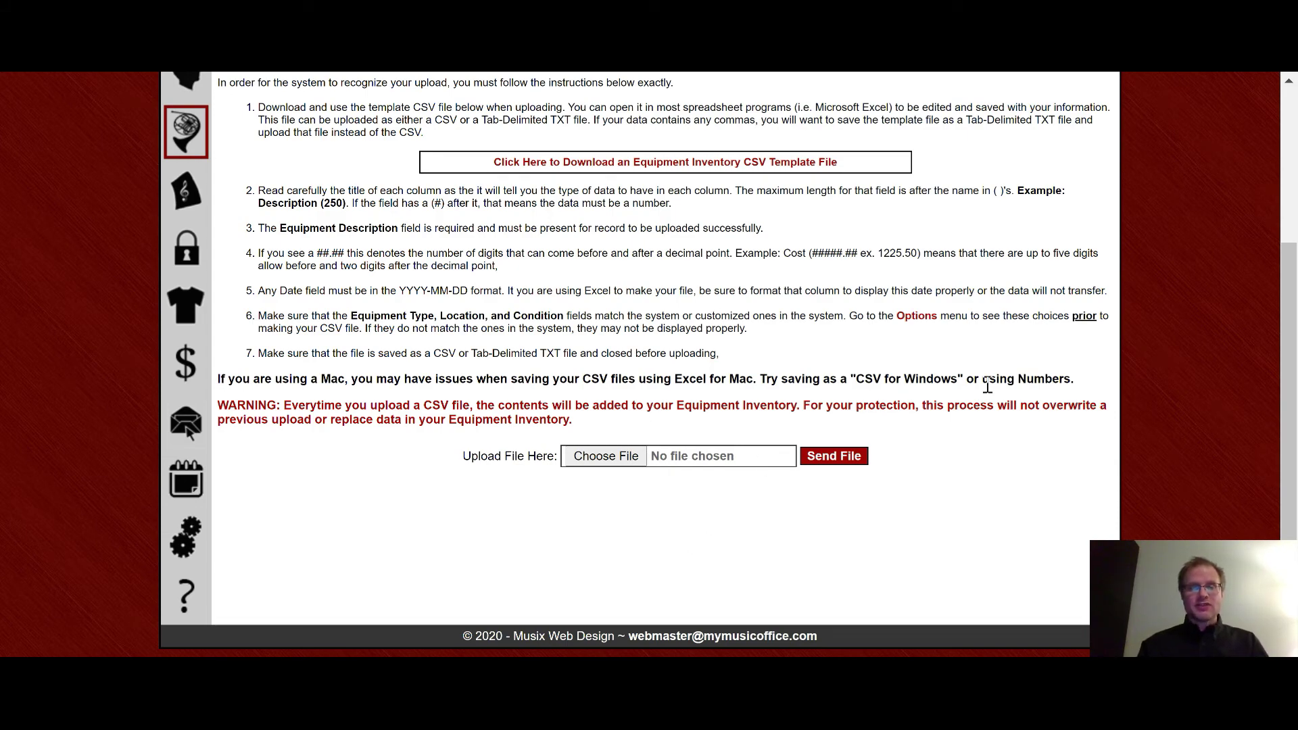
pyautogui.scroll(1, 987, 385)
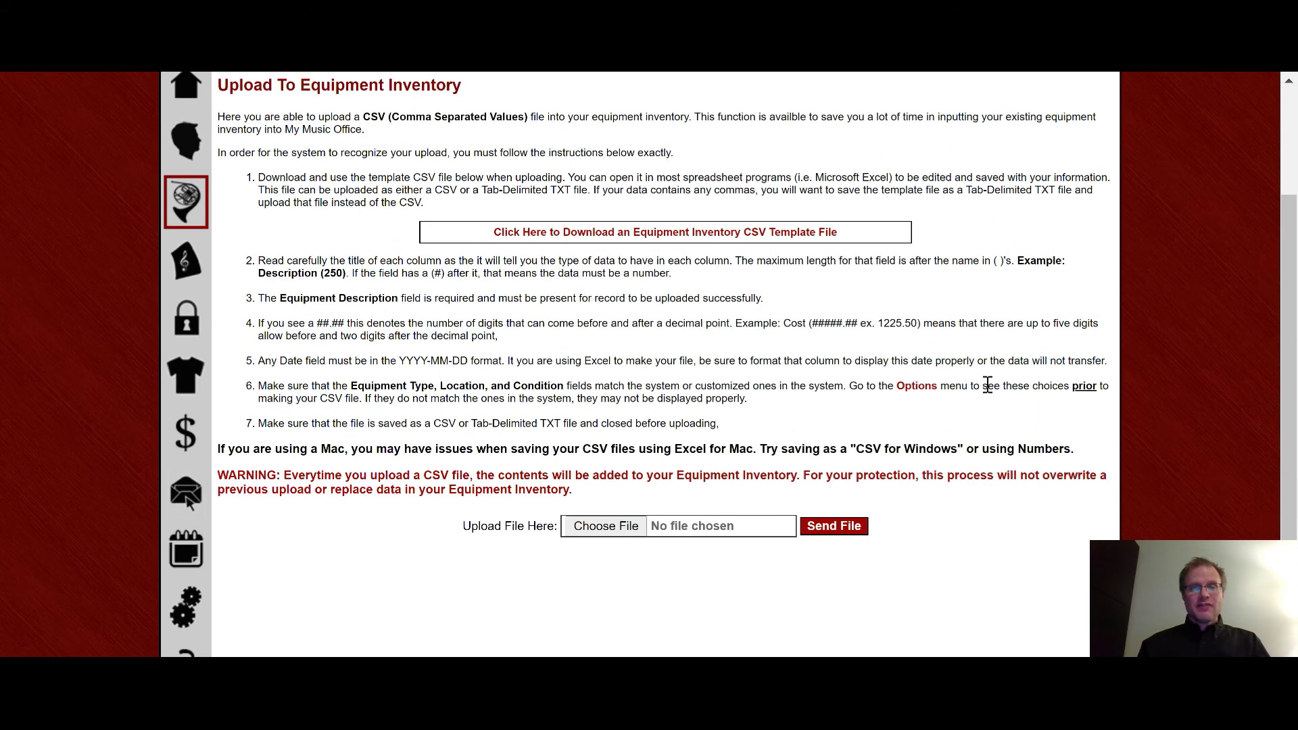
pyautogui.scroll(1, 987, 386)
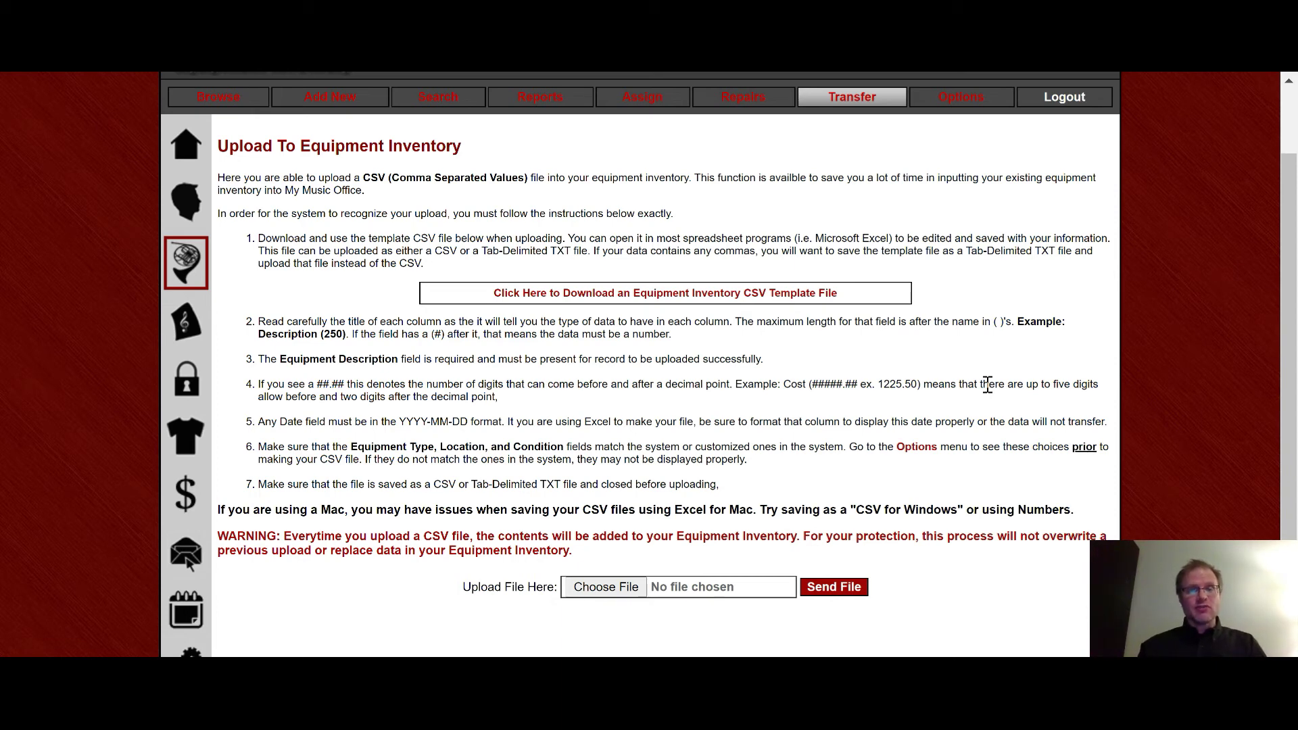
pyautogui.scroll(2, 988, 384)
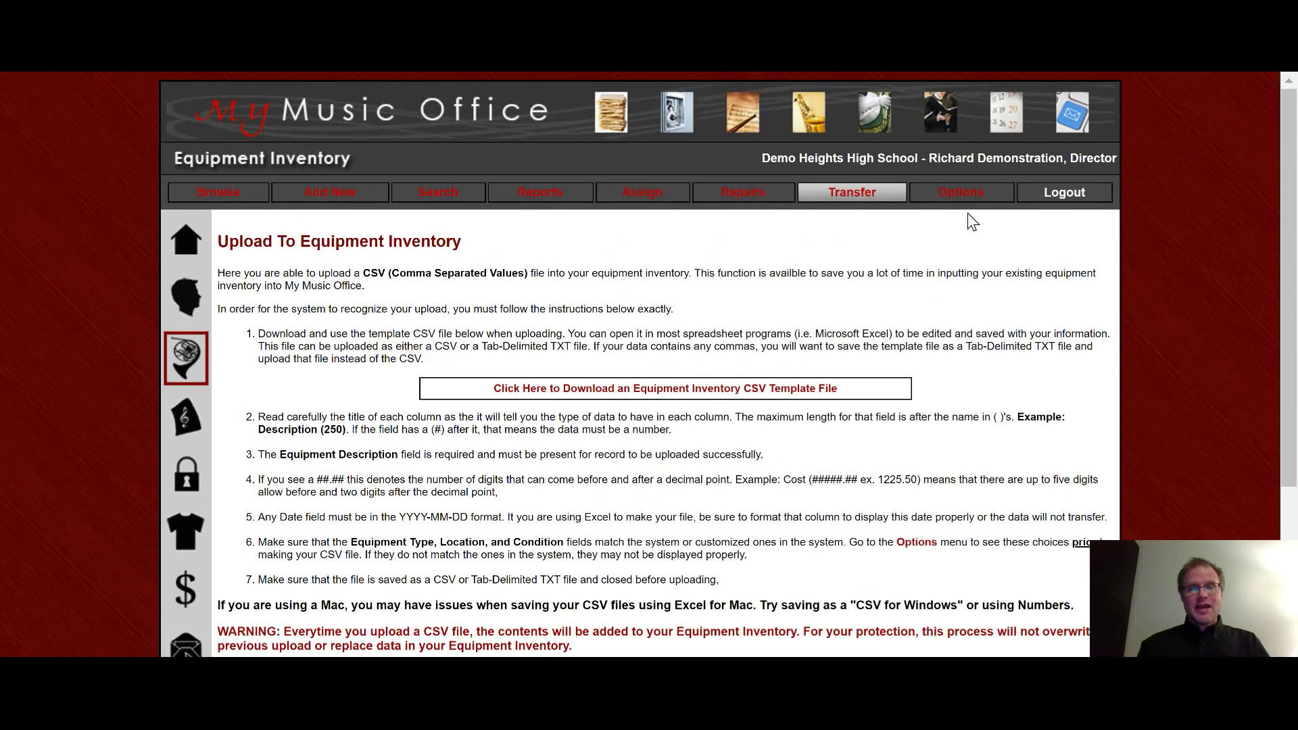
# Browse the Global Options: ensemble selections, equipment types, locations and assignment reset
pyautogui.click(968, 194)
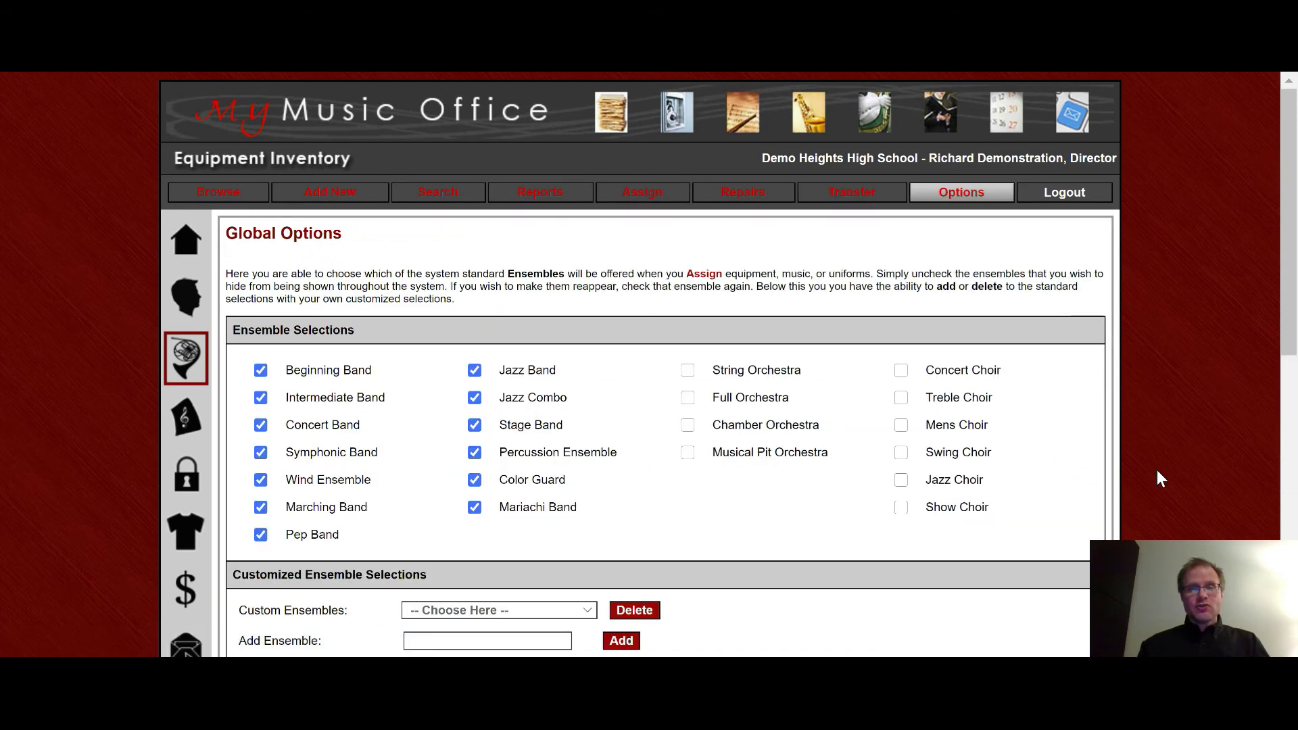
pyautogui.scroll(-3, 1158, 473)
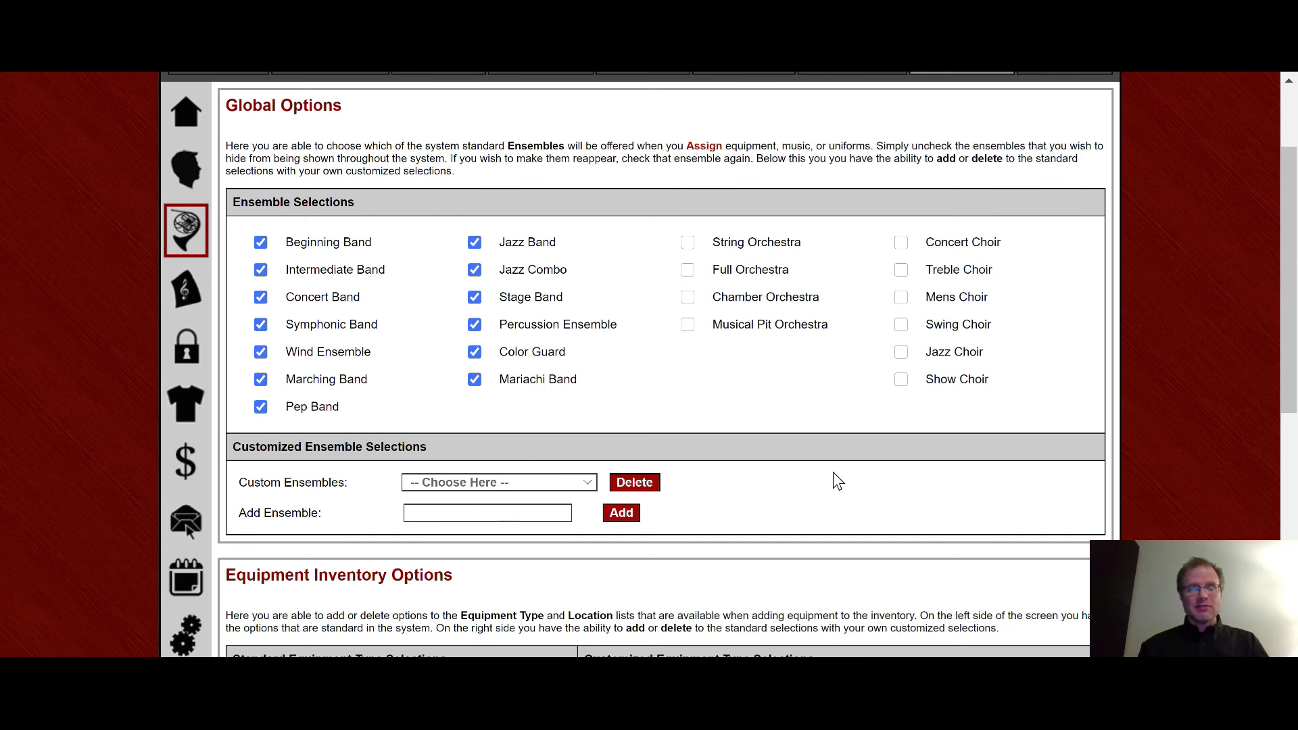
pyautogui.scroll(-1, 744, 407)
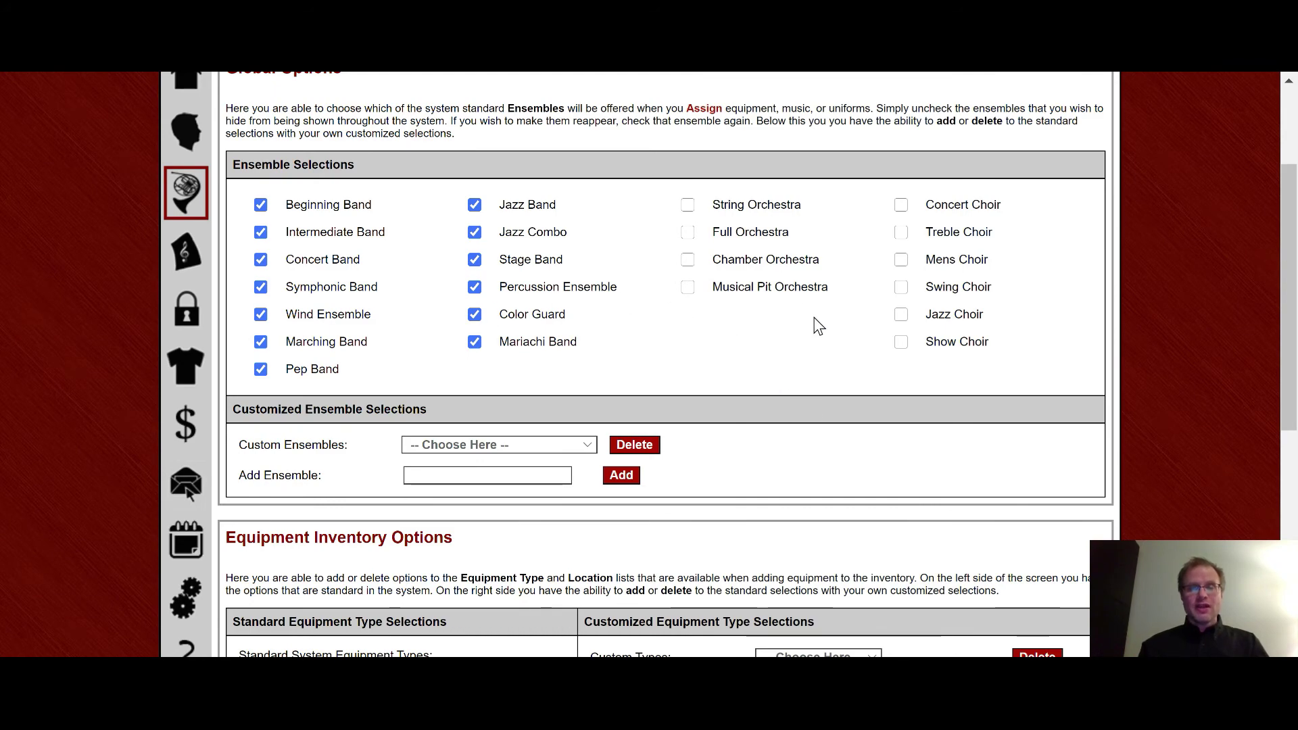
pyautogui.scroll(-5, 752, 510)
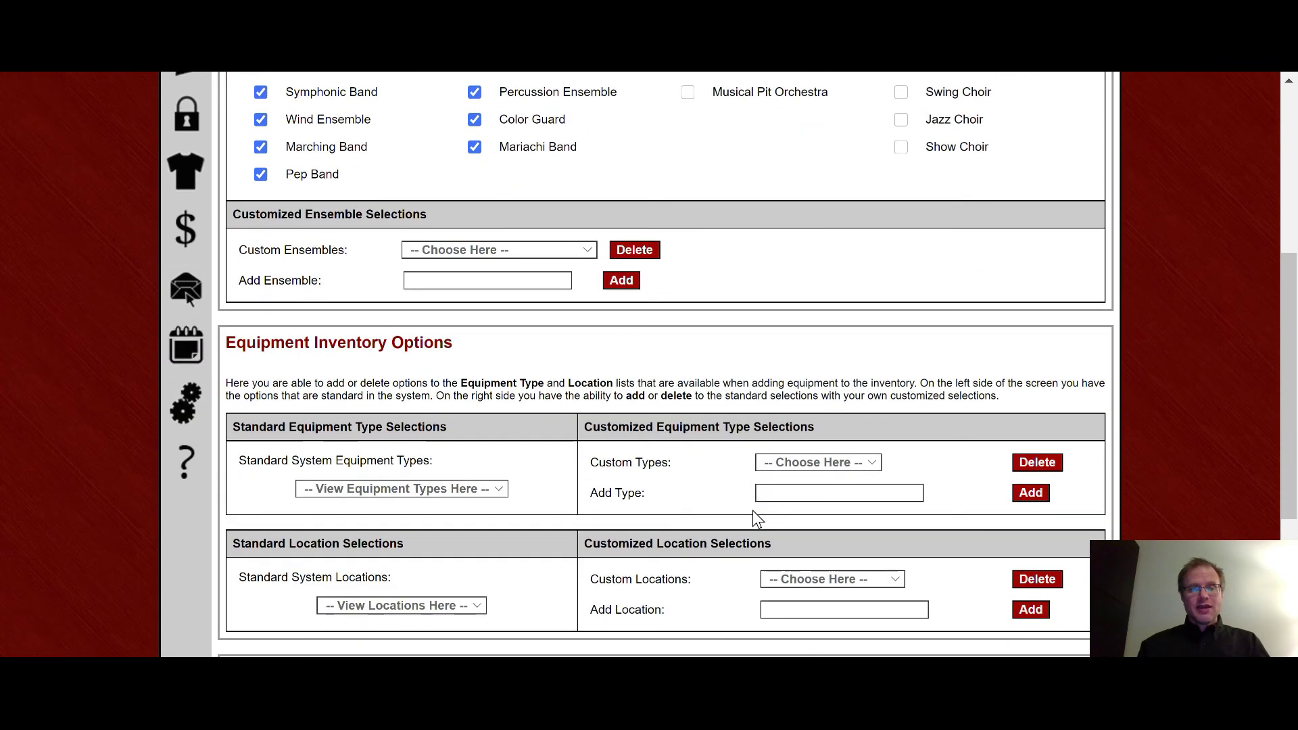
pyautogui.scroll(-1, 752, 511)
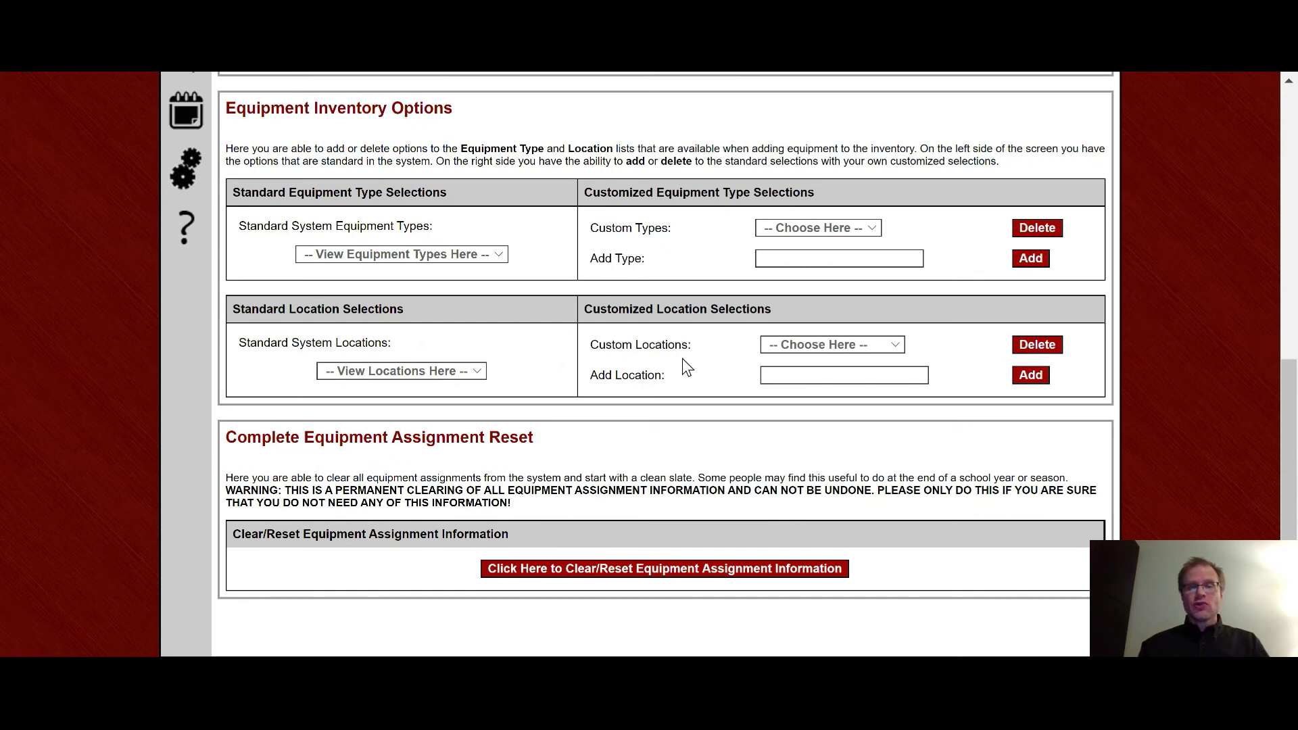
pyautogui.scroll(-1, 970, 480)
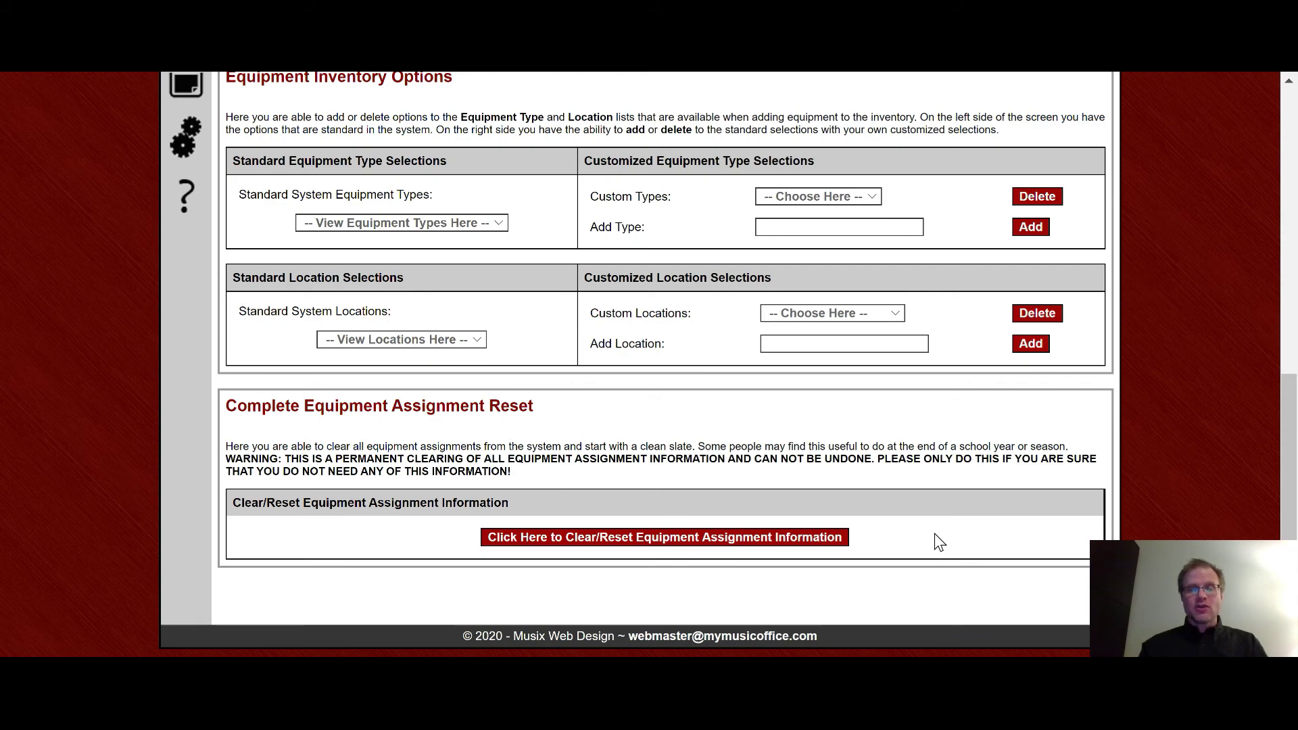
pyautogui.scroll(9, 959, 411)
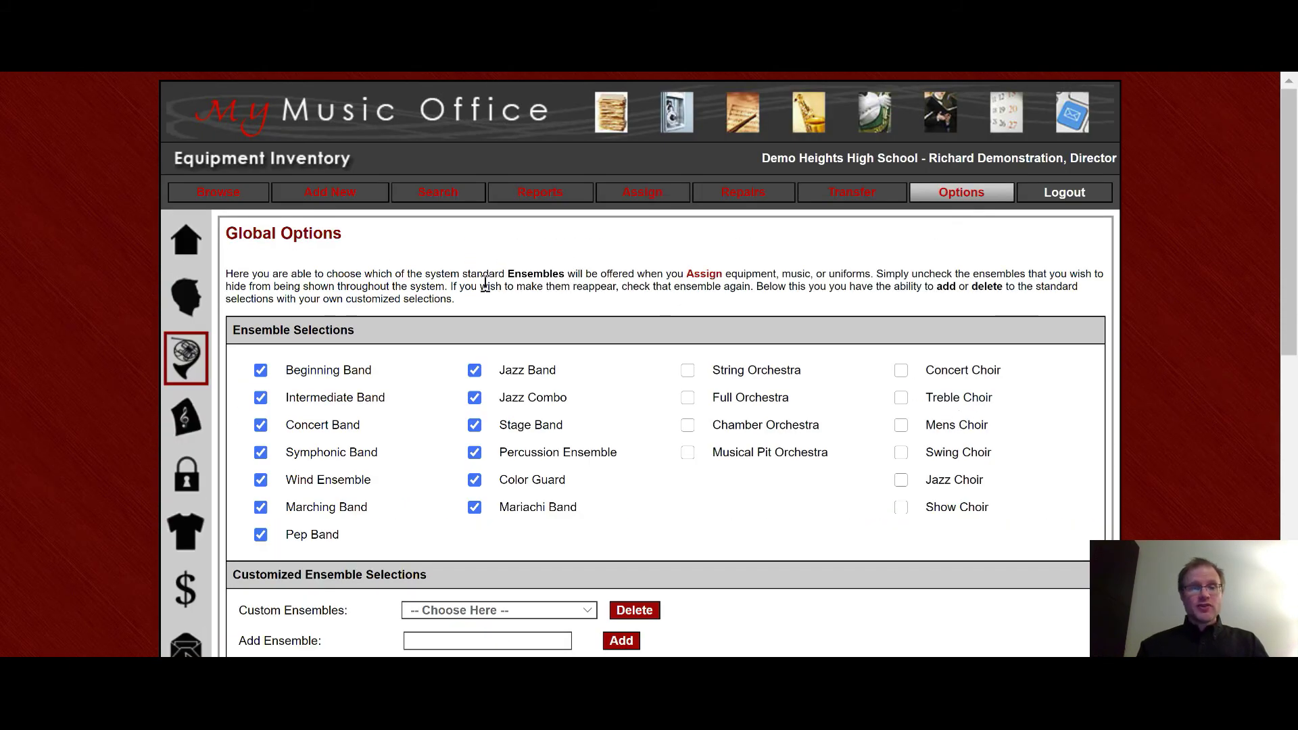
# Go to the Browse Equipment Inventory table using the French horn sidebar icon
pyautogui.click(188, 365)
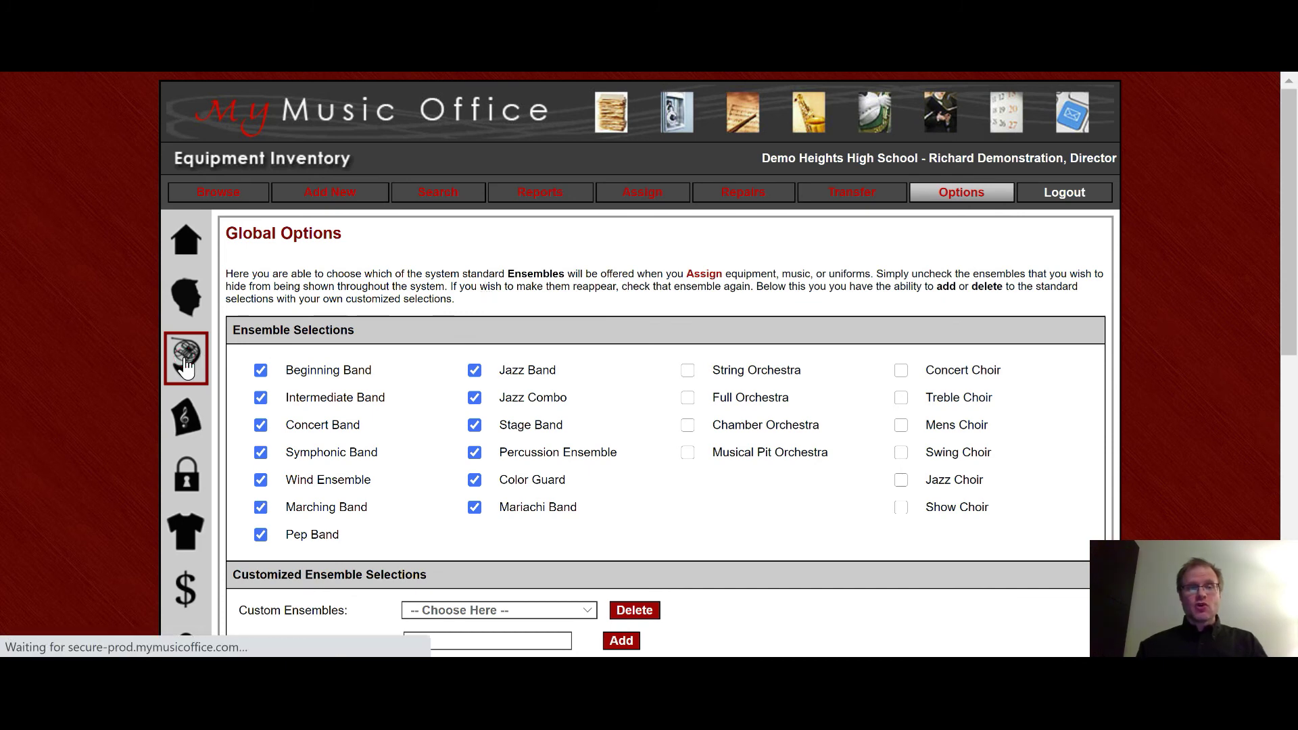